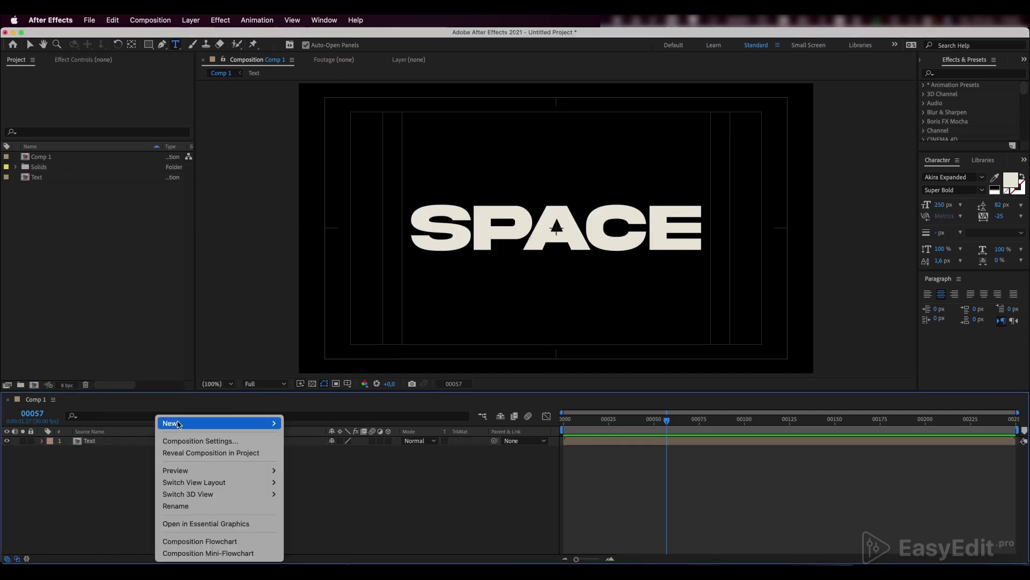
Create a composition-sized black solid named Noise above the Text layer
click(331, 451)
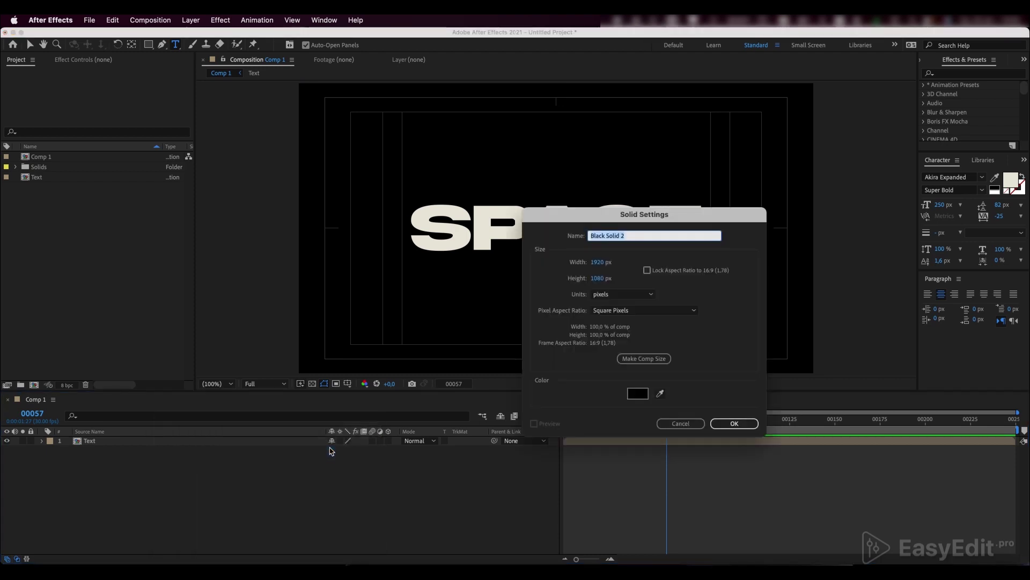
text(Noise)
key(Return)
Find the Fractal Noise effect and apply it to the Noise layer
key(super+f)
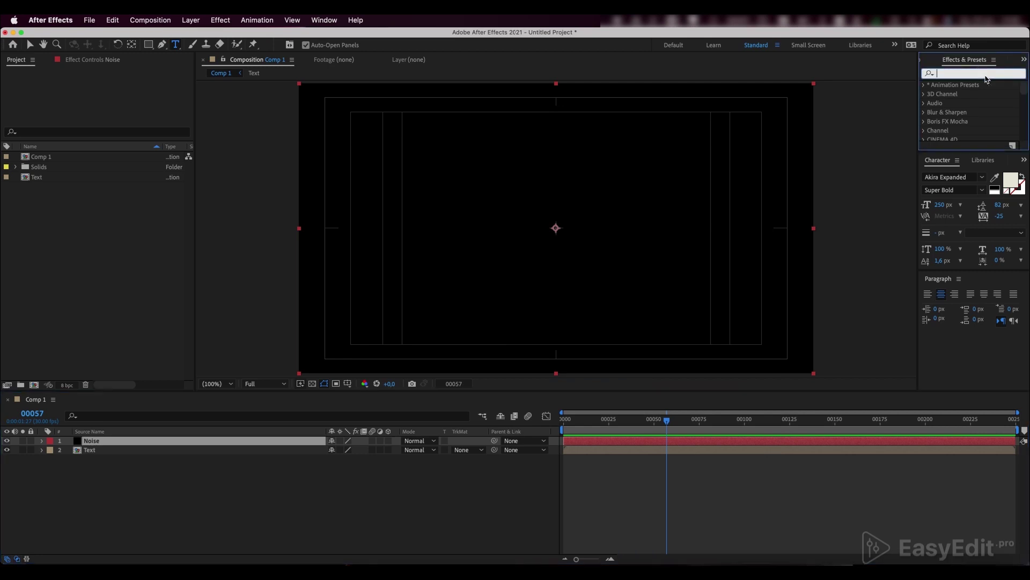
text(frac)
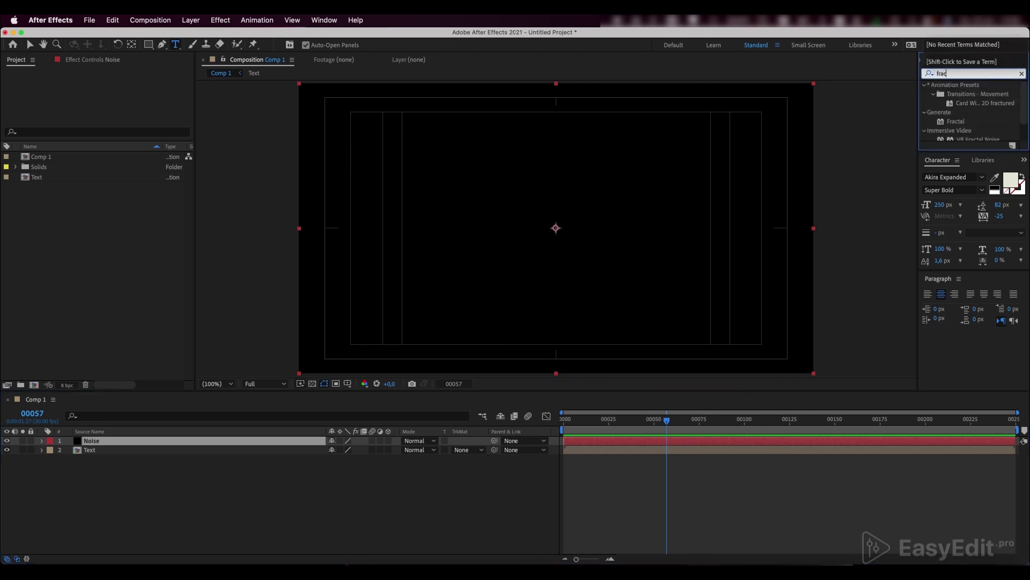
text(ta)
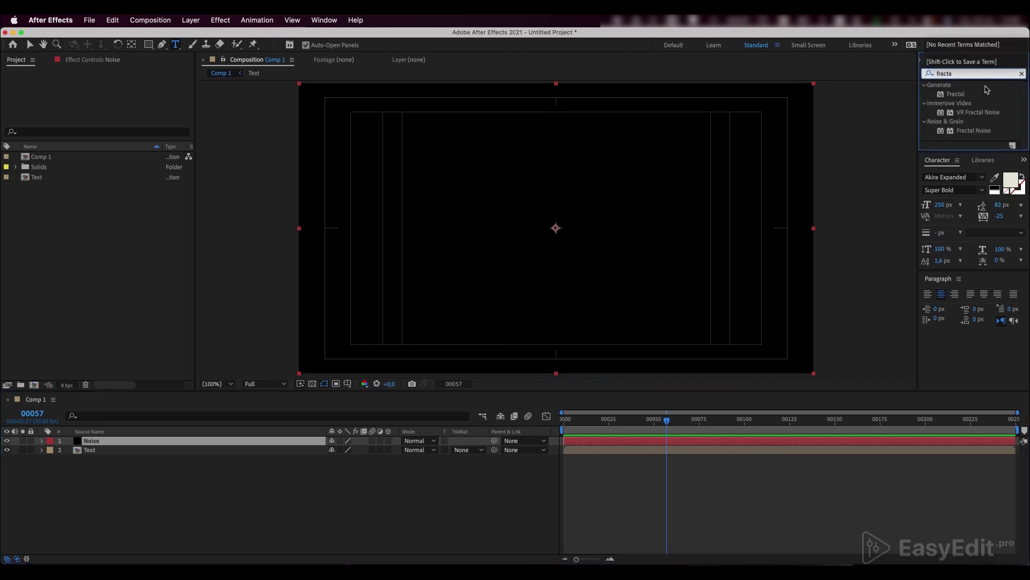
double_click(977, 131)
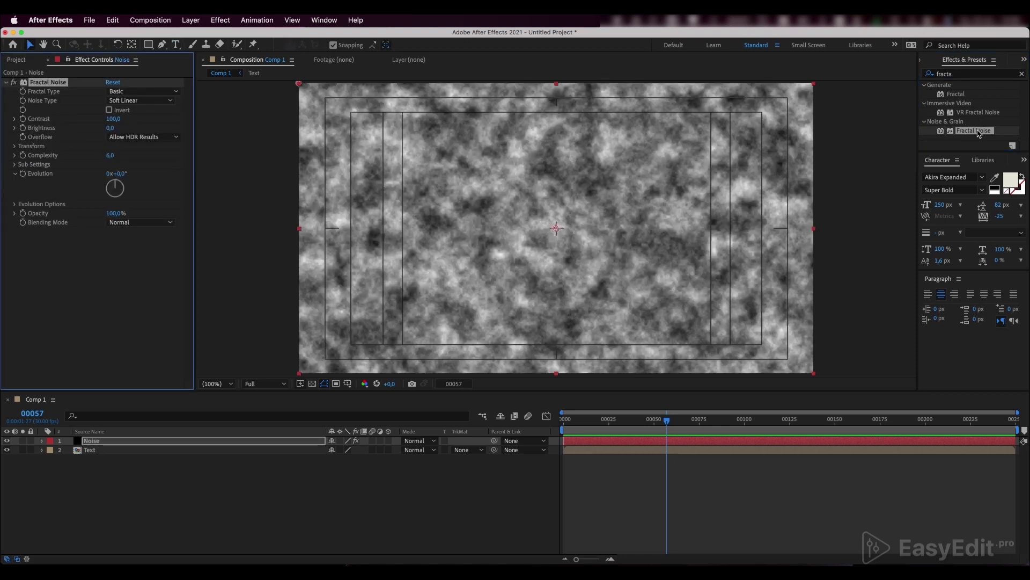
Set the Fractal Noise's fractal type to Swirly and its transform scale to 371
click(156, 92)
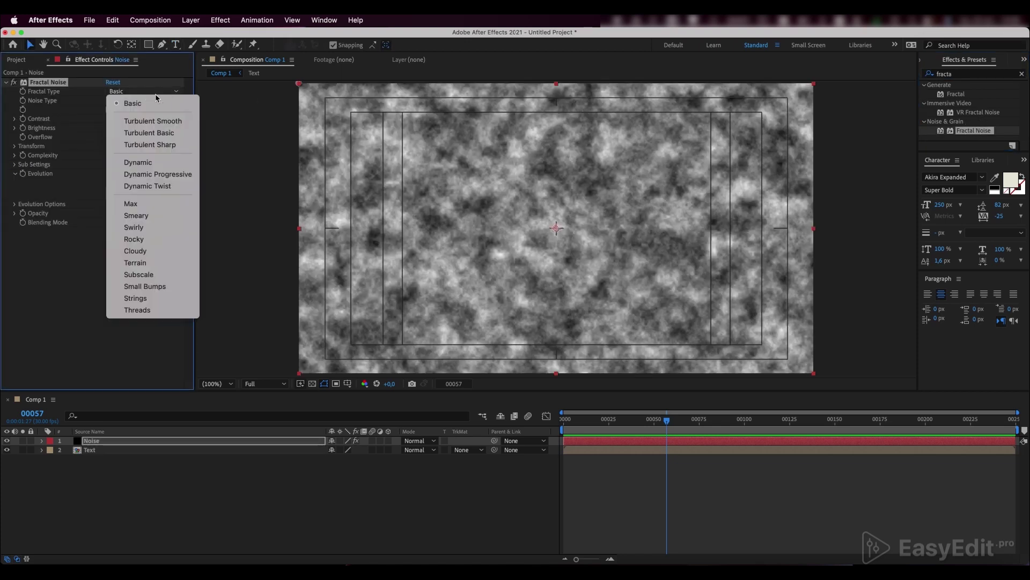
click(153, 228)
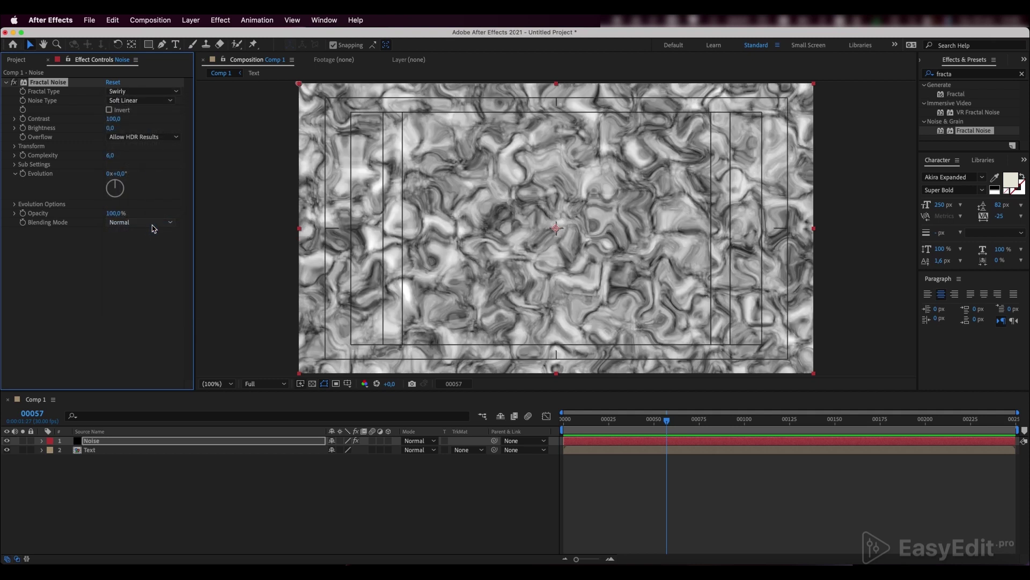
click(14, 146)
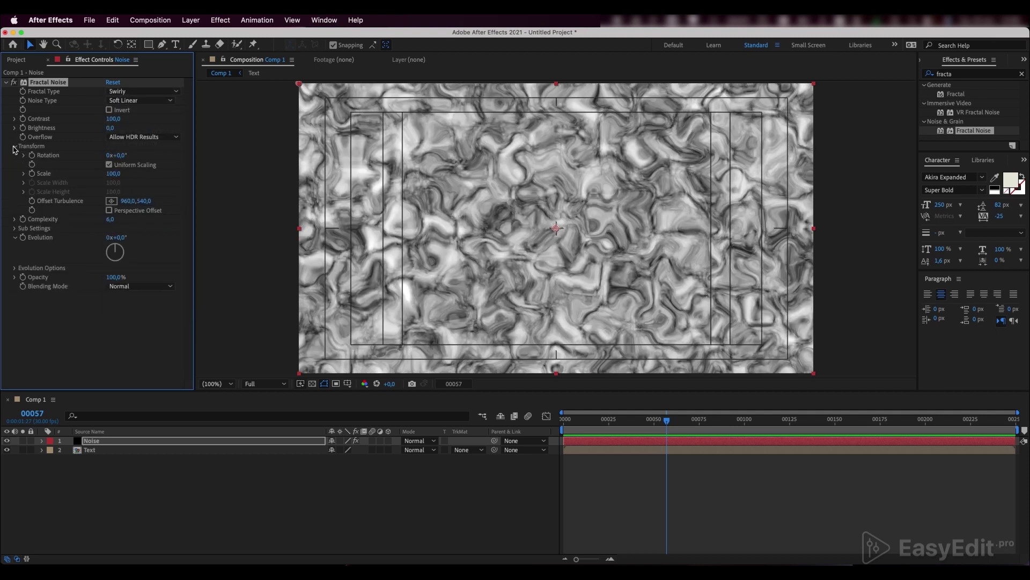
drag(110, 173, 214, 143)
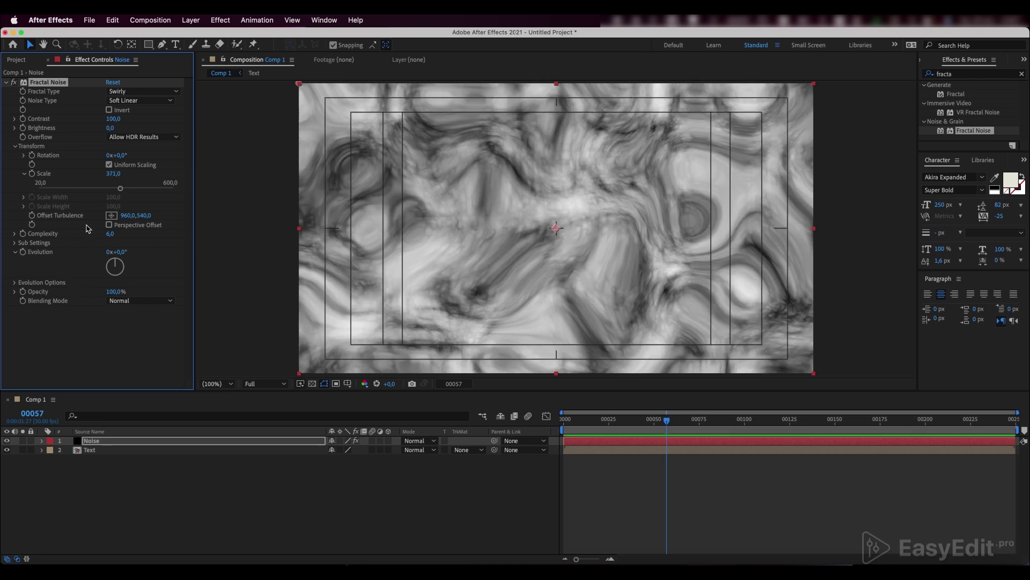
Animate the Fractal Noise's Evolution with the expression time*30 and preview the animation from the first frame
alt+click(23, 252)
text(time)
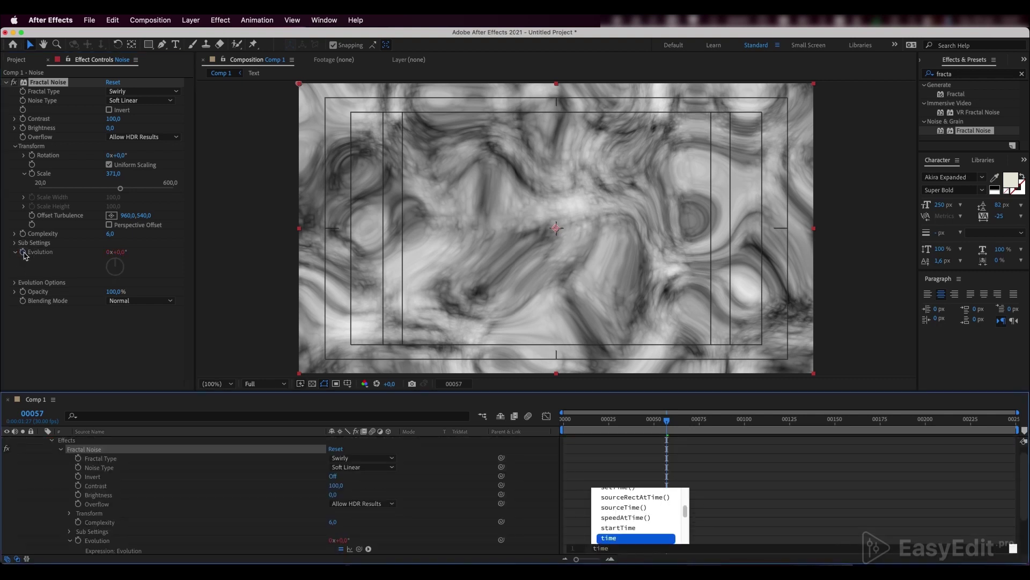
text(*)
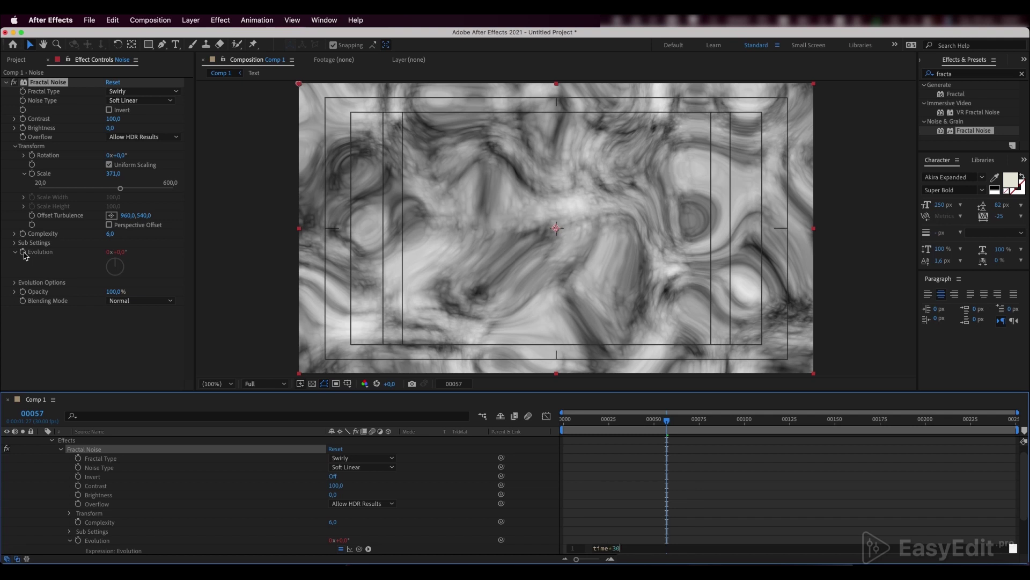
click(631, 484)
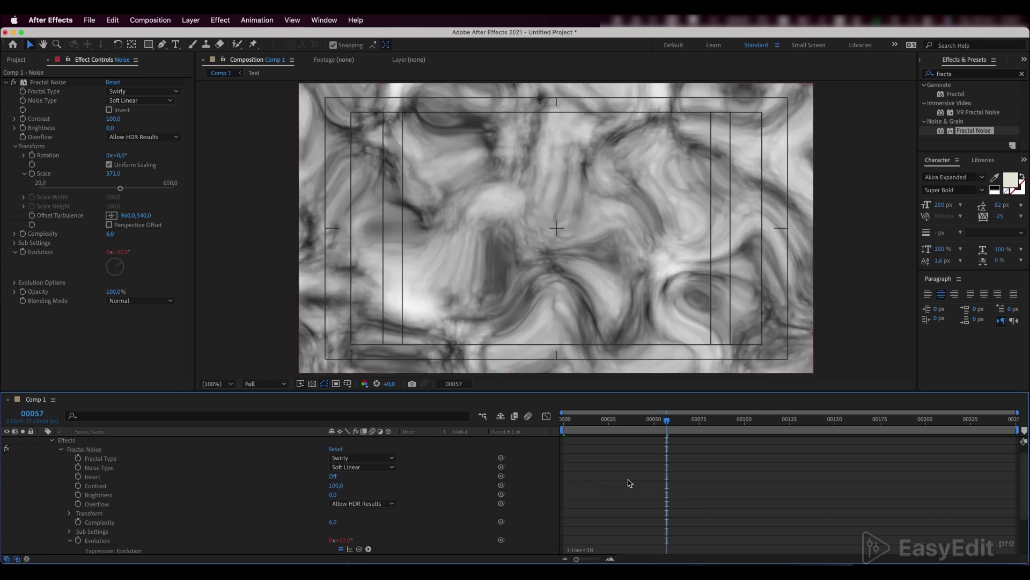
click(561, 420)
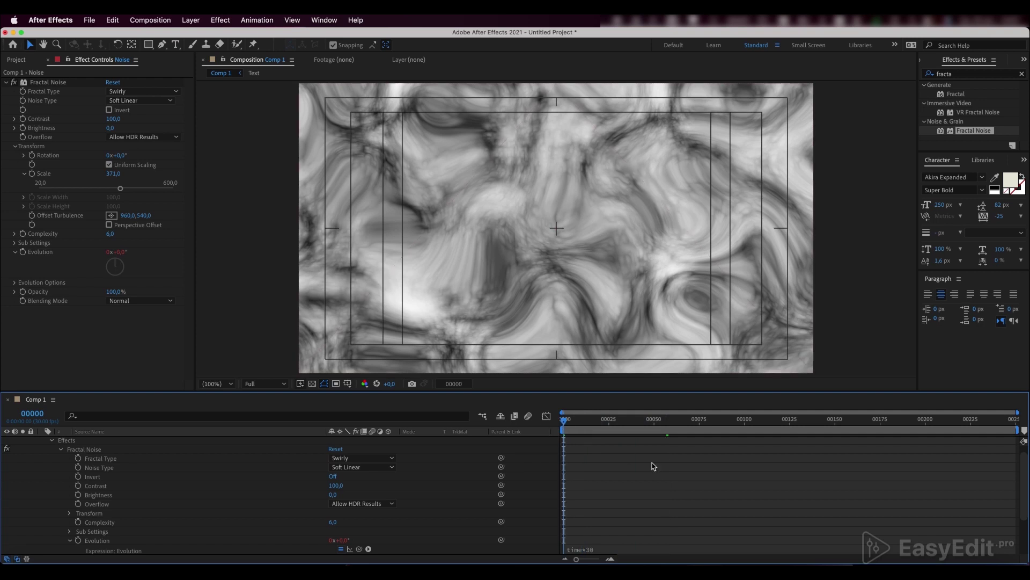
key(space)
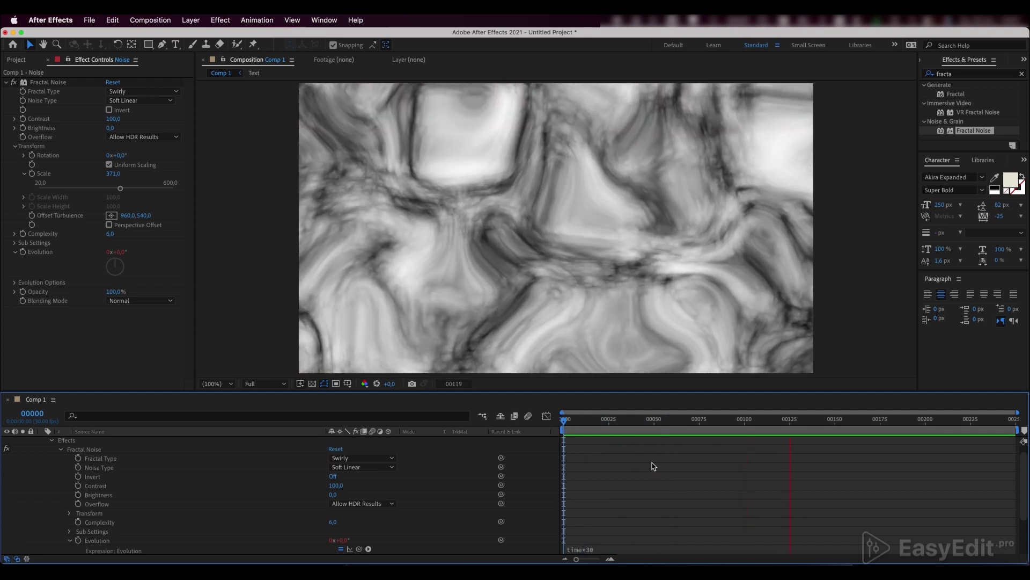
Duplicate the Noise layer and give the upper copy a Fractal Noise effect copied with property links from the original
click(132, 443)
click(49, 82)
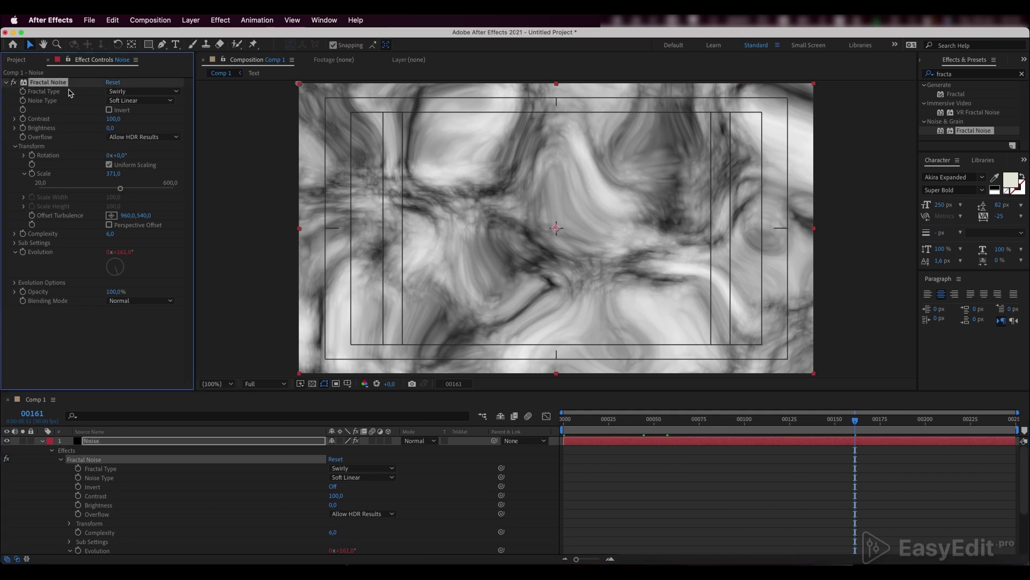
click(112, 20)
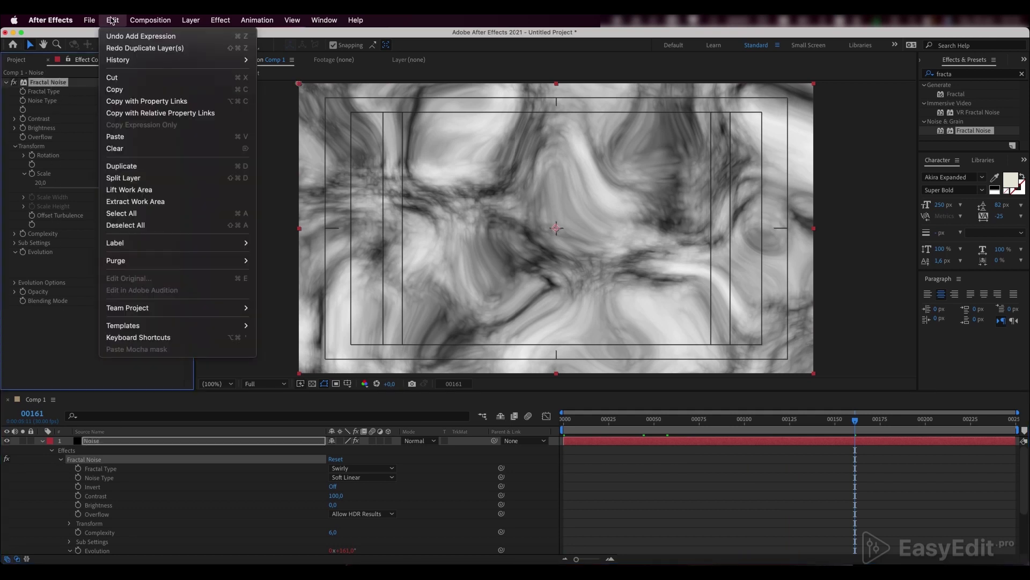
click(143, 106)
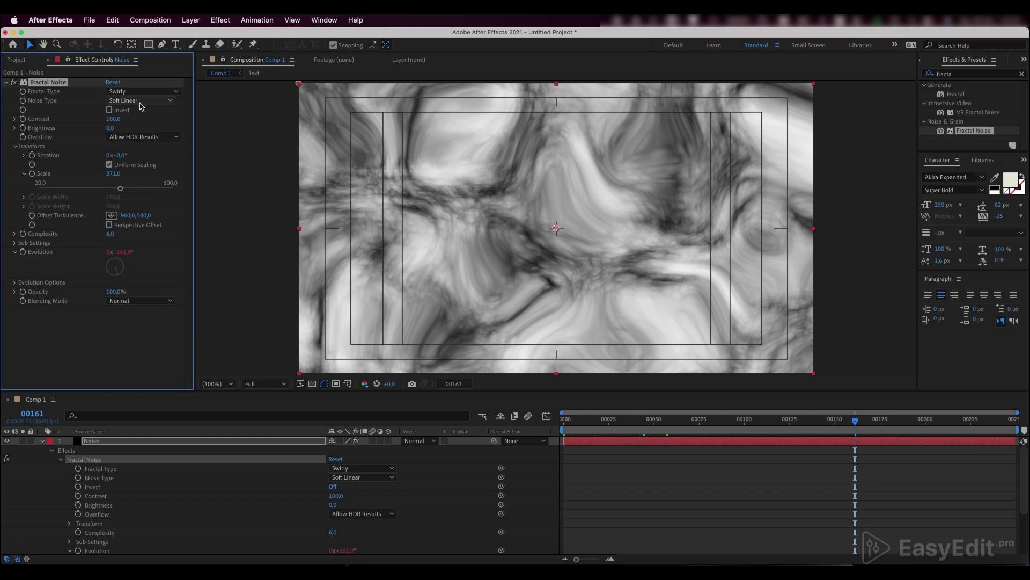
click(129, 444)
key(super+v)
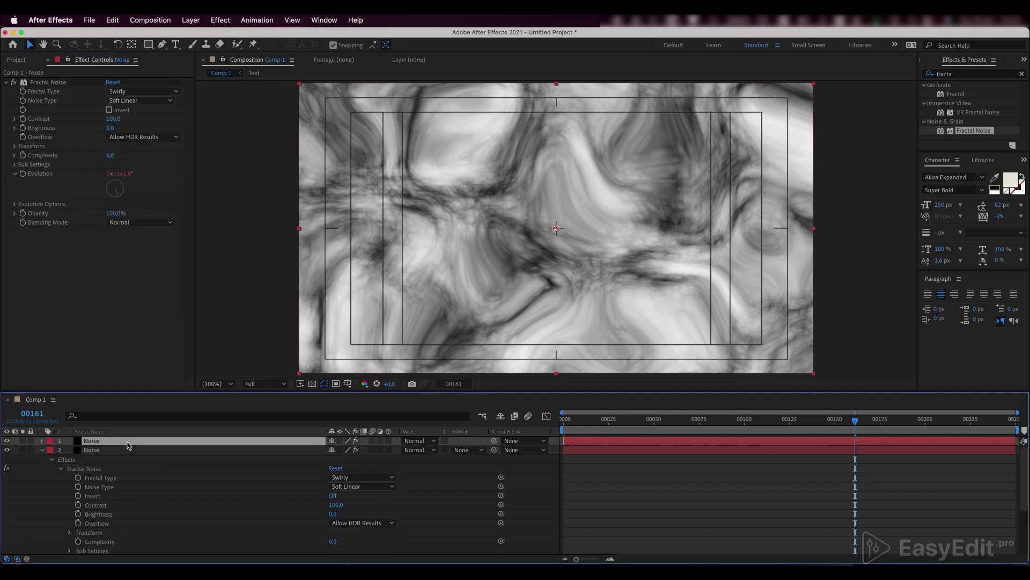
click(48, 83)
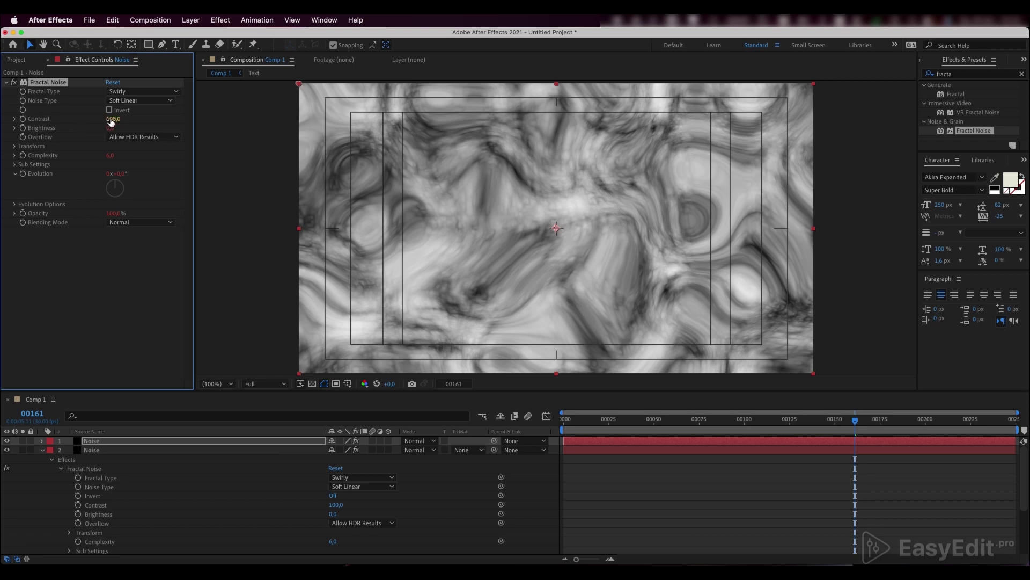
Pre-compose the upper Noise layer as Noise_Distortion, moving all attributes into the new composition, and hide both noise layers
click(115, 445)
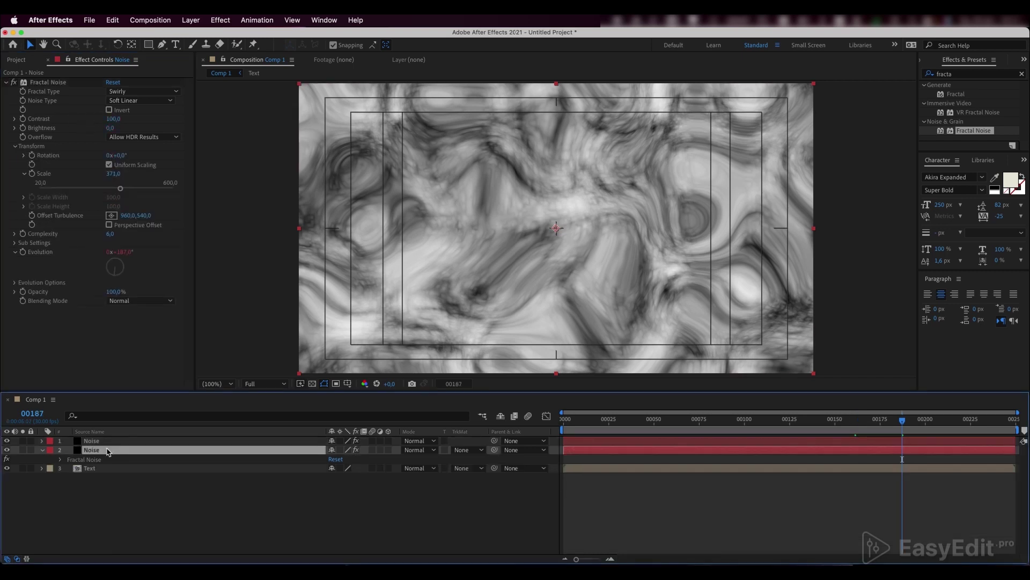
click(115, 444)
right_click(111, 445)
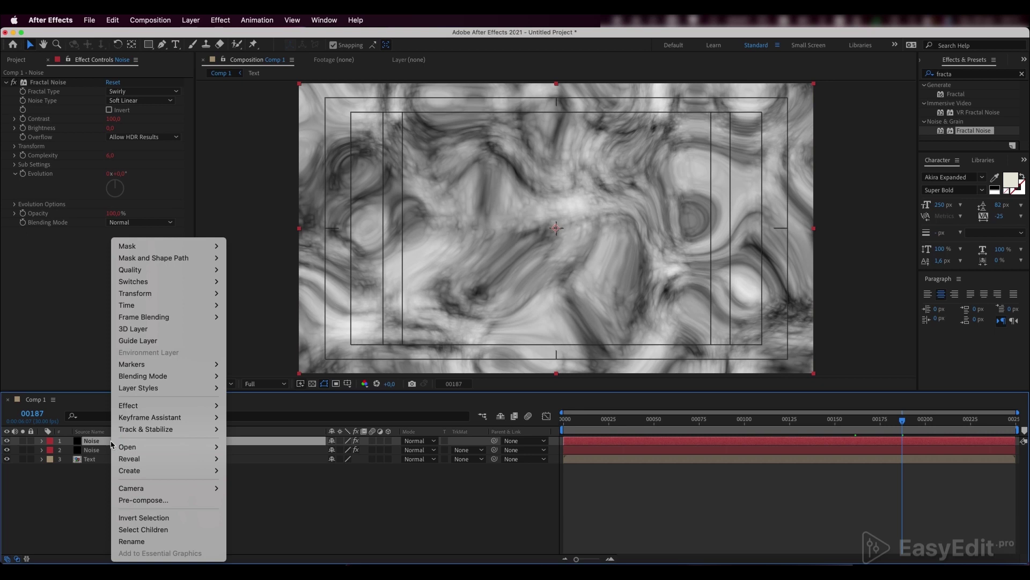
click(155, 489)
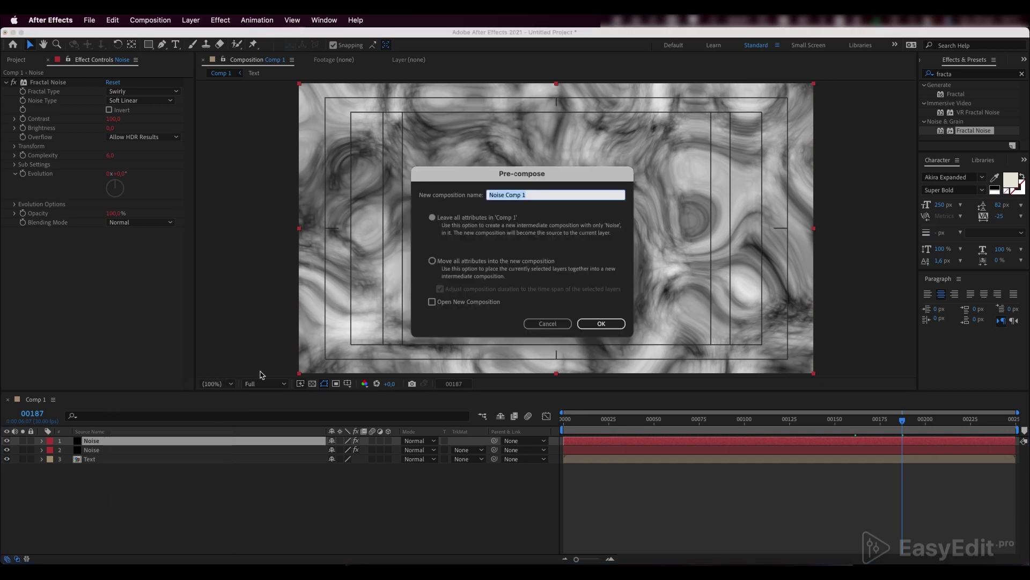
click(431, 261)
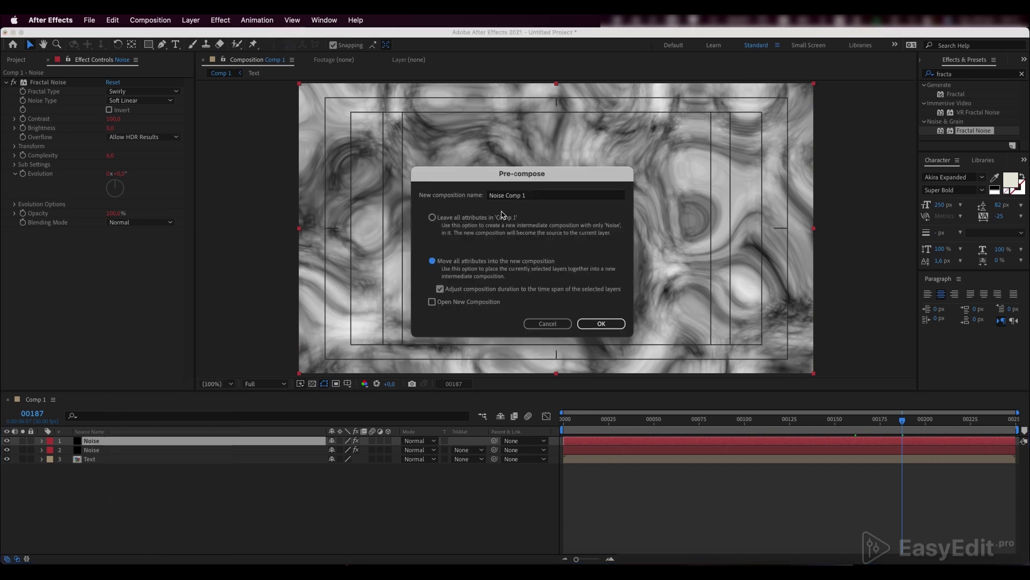
click(511, 198)
text(Noise_Distortion)
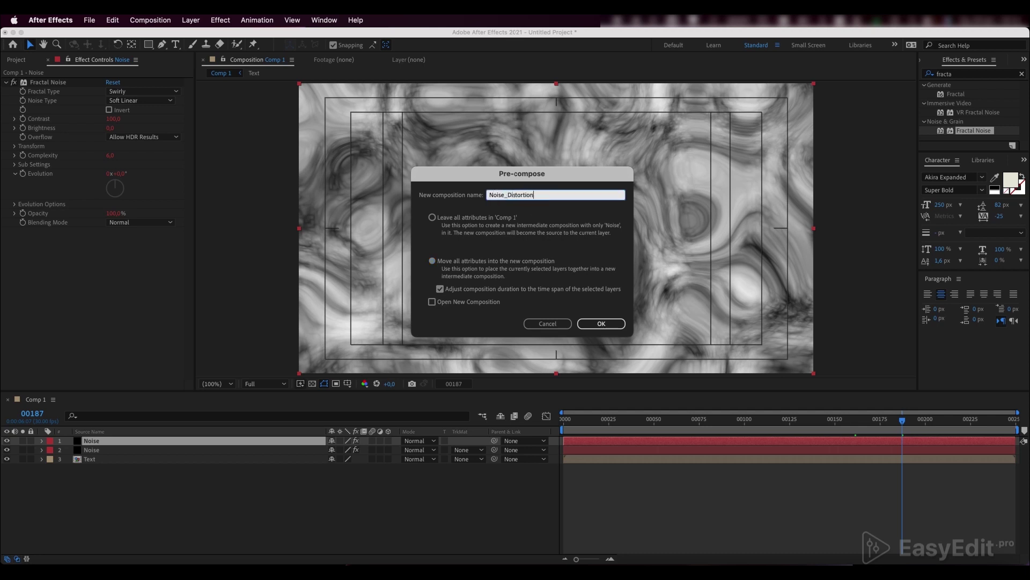
key(Return)
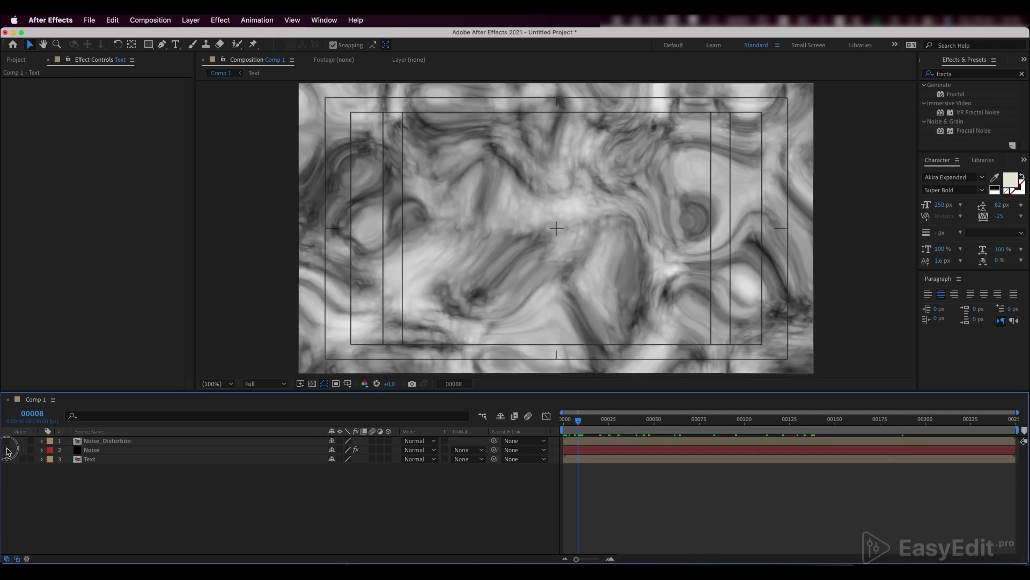
click(7, 450)
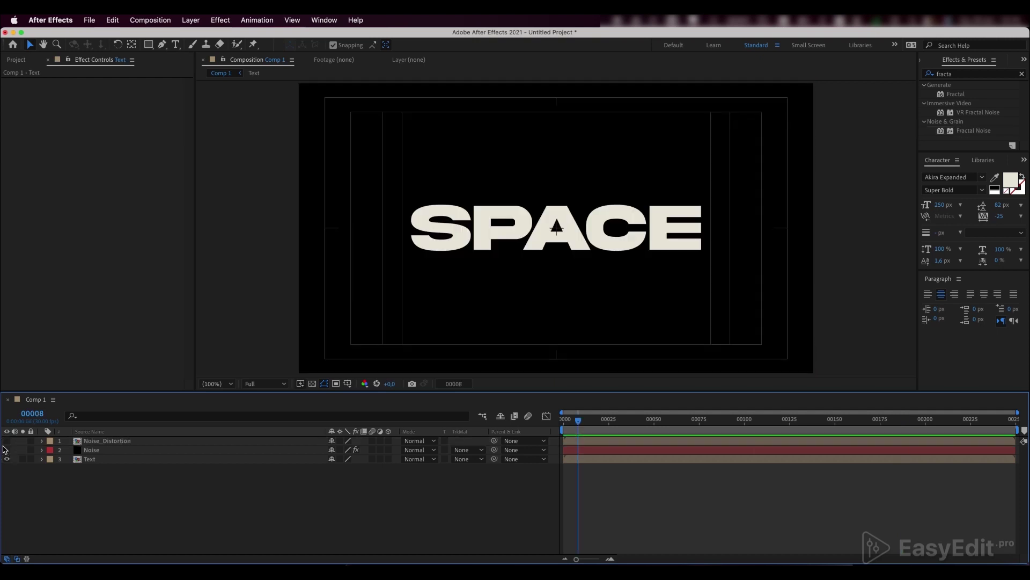
Find the CC Image Wipe effect and apply it to the Text layer
click(101, 459)
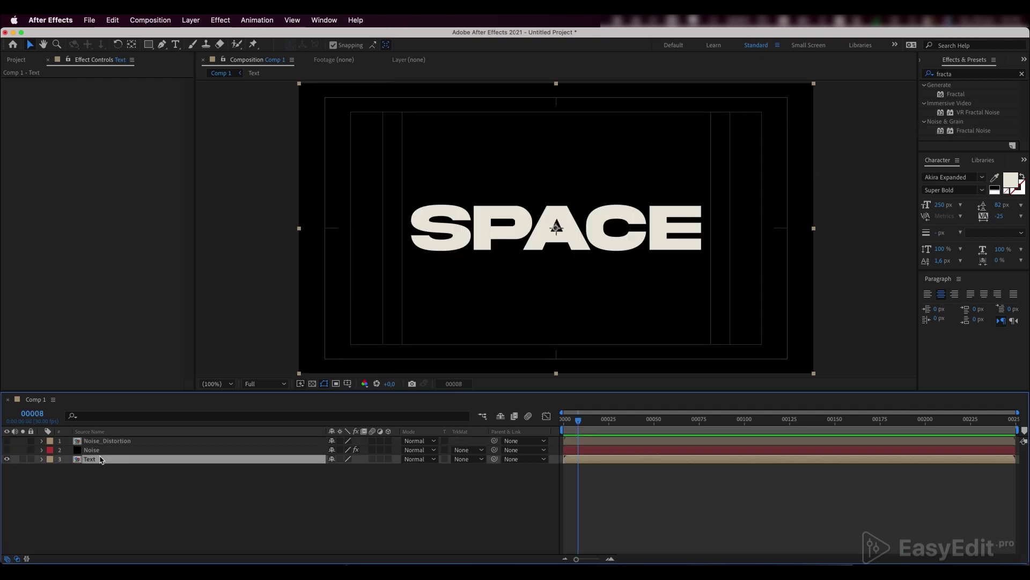
click(943, 76)
text(cc ima)
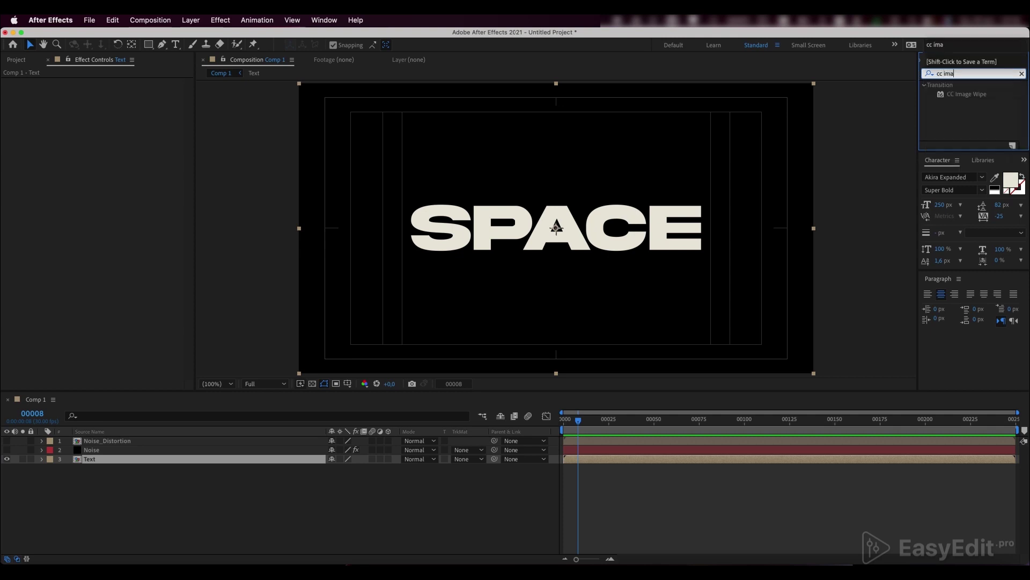
double_click(954, 96)
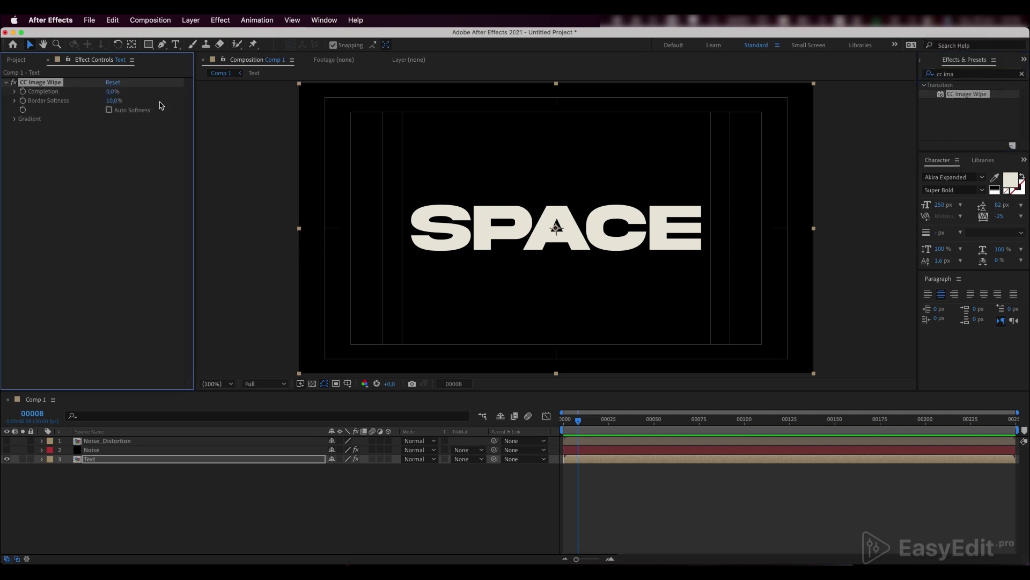
Set the CC Image Wipe's gradient layer to Noise_Distortion using Effects & Masks, and its completion to 3%
click(14, 119)
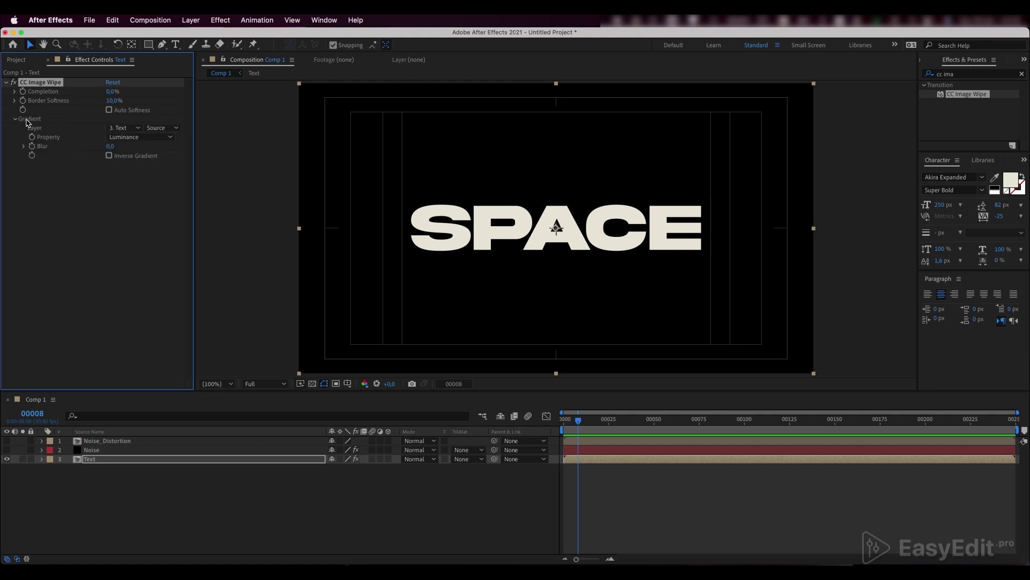
click(126, 128)
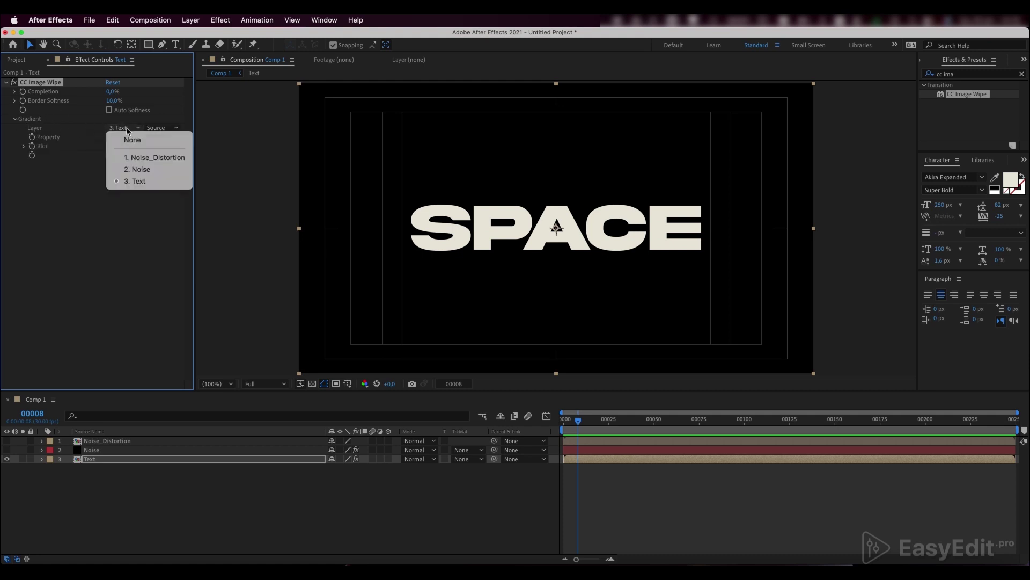
click(146, 159)
mouse_move(113, 92)
mouse_down()
mouse_move(146, 91)
mouse_move(108, 92)
mouse_up()
click(103, 167)
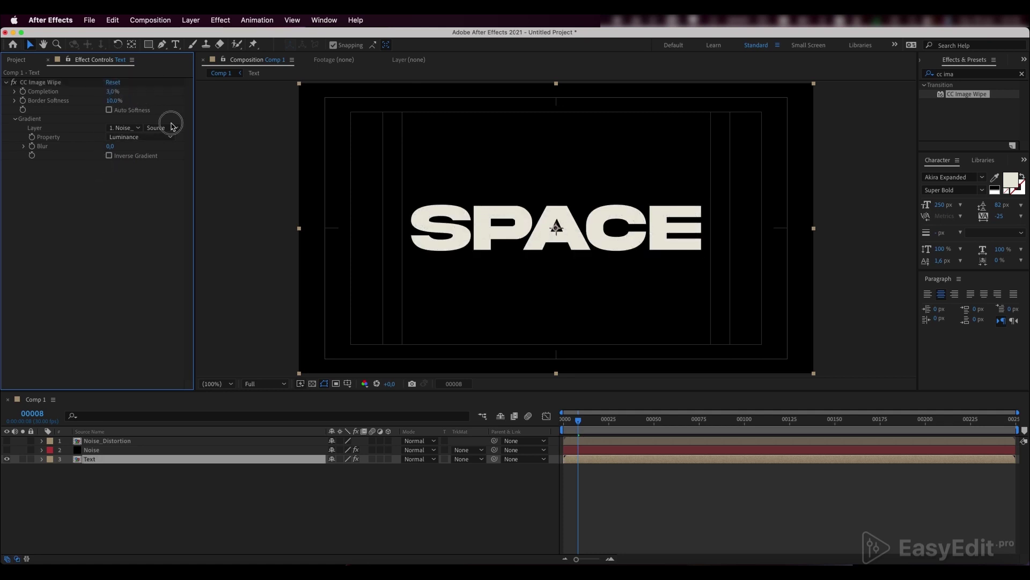
click(173, 128)
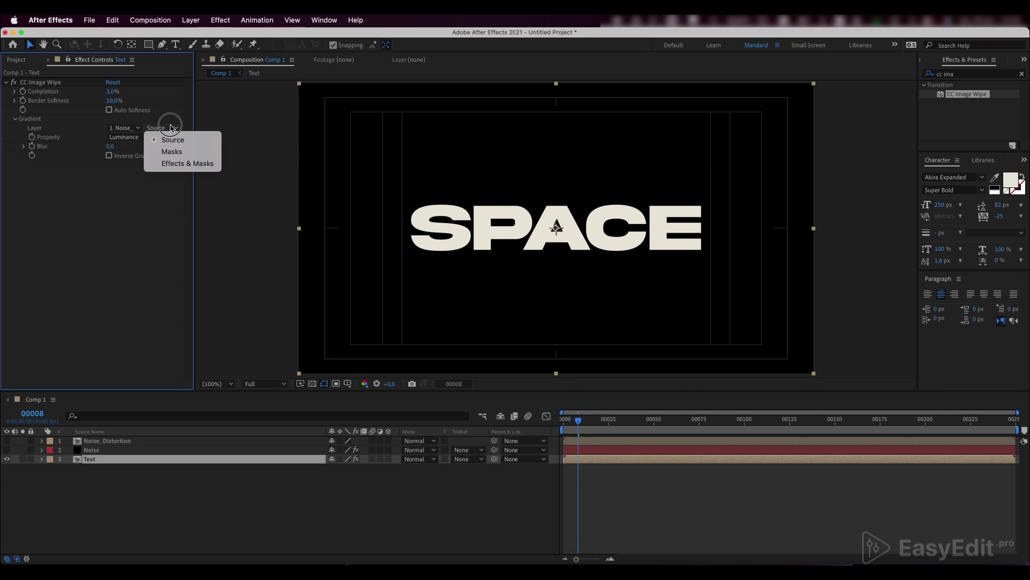
click(183, 165)
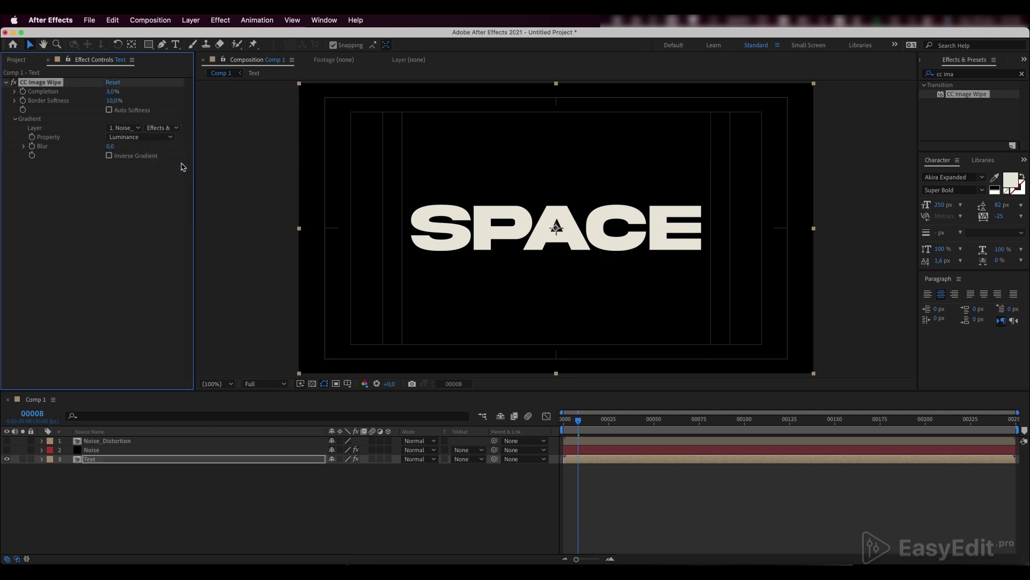
Find the Displacement Map effect and apply it to the Text layer
click(966, 73)
text(displa)
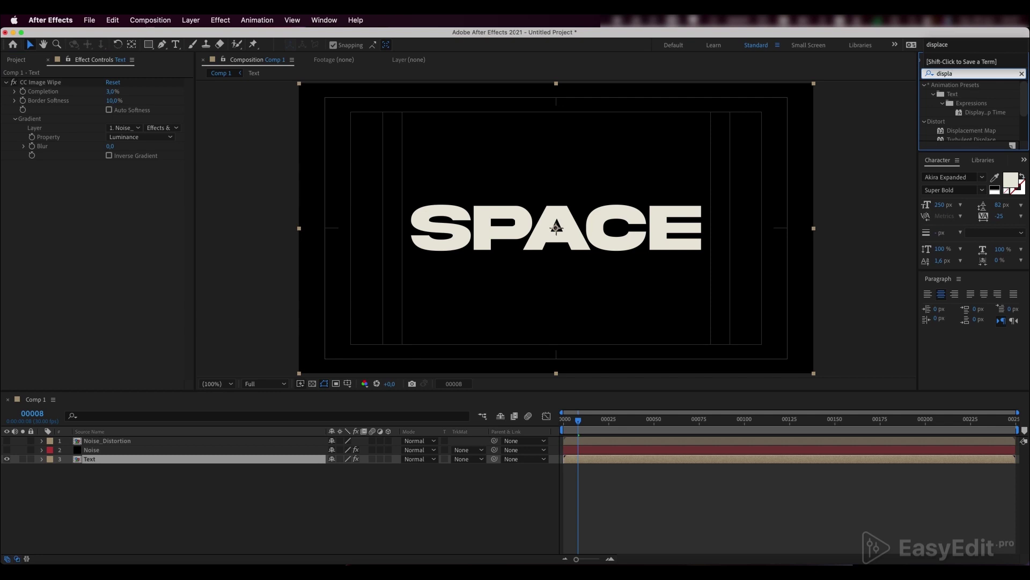
click(963, 133)
double_click(963, 132)
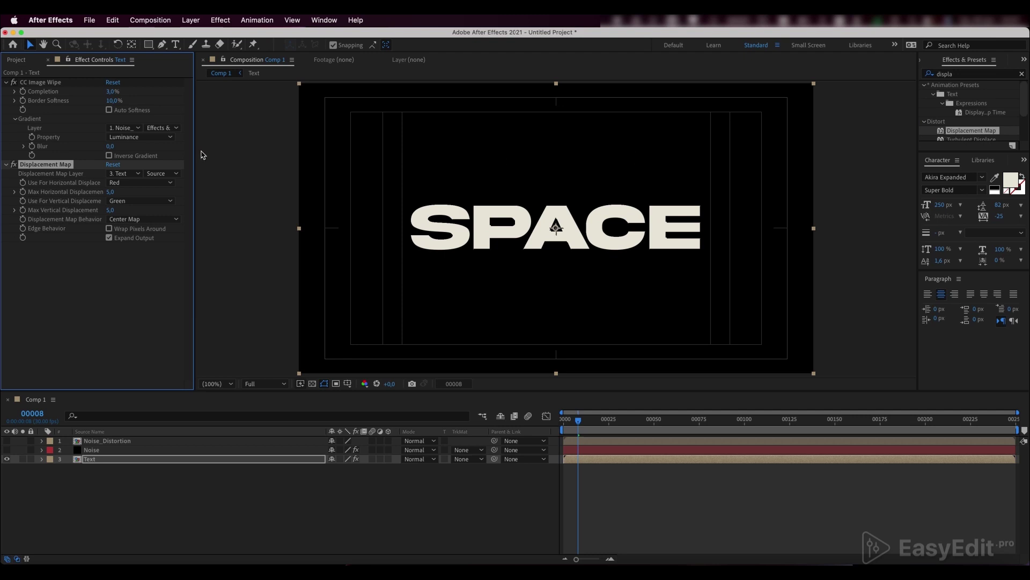
Set the Displacement Map's map layer to Noise_Distortion using Effects & Masks
click(125, 173)
click(137, 207)
click(161, 174)
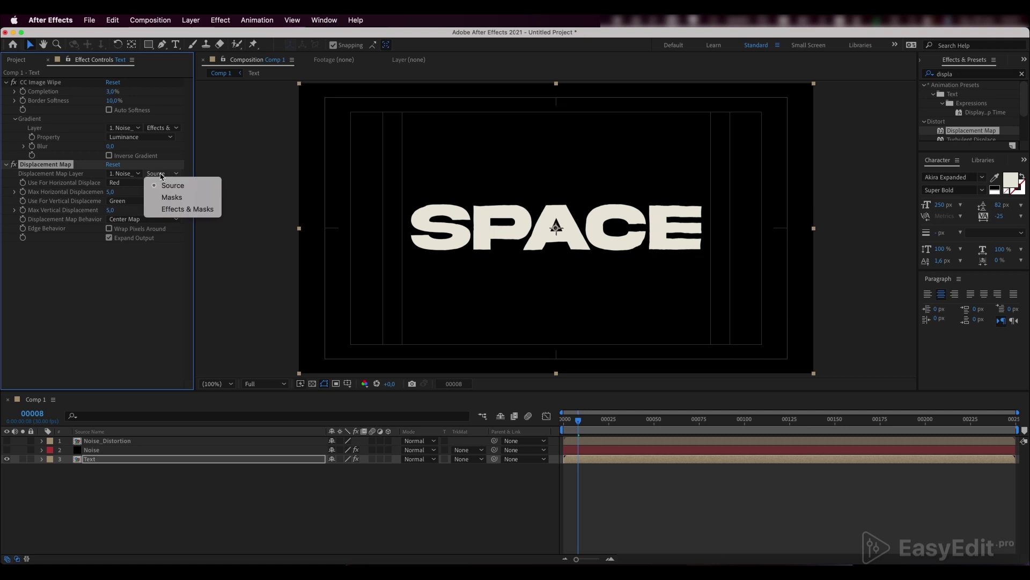
click(158, 213)
Set the Displacement Map to use Luminance for both horizontal and vertical displacement
click(119, 183)
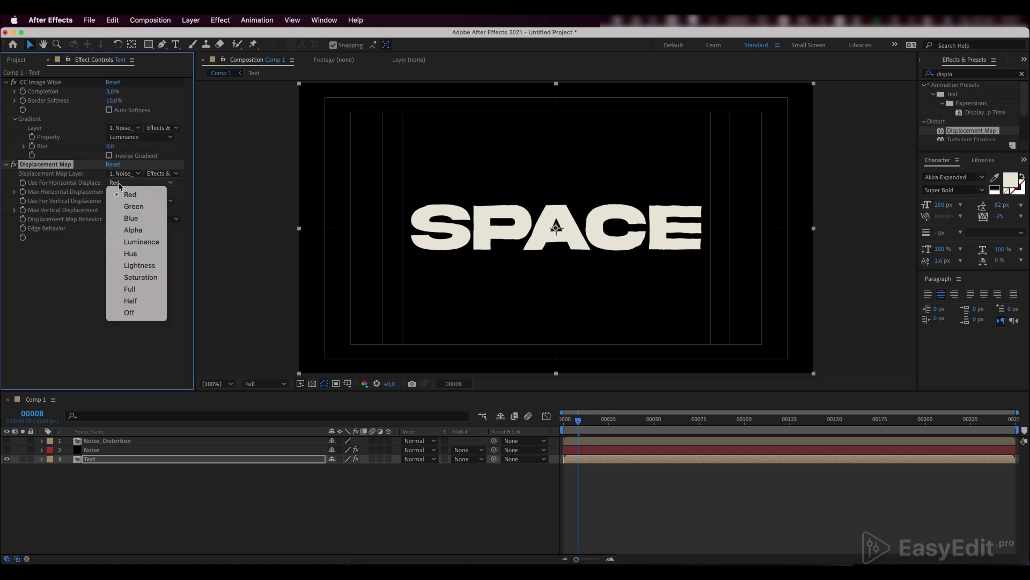
click(139, 245)
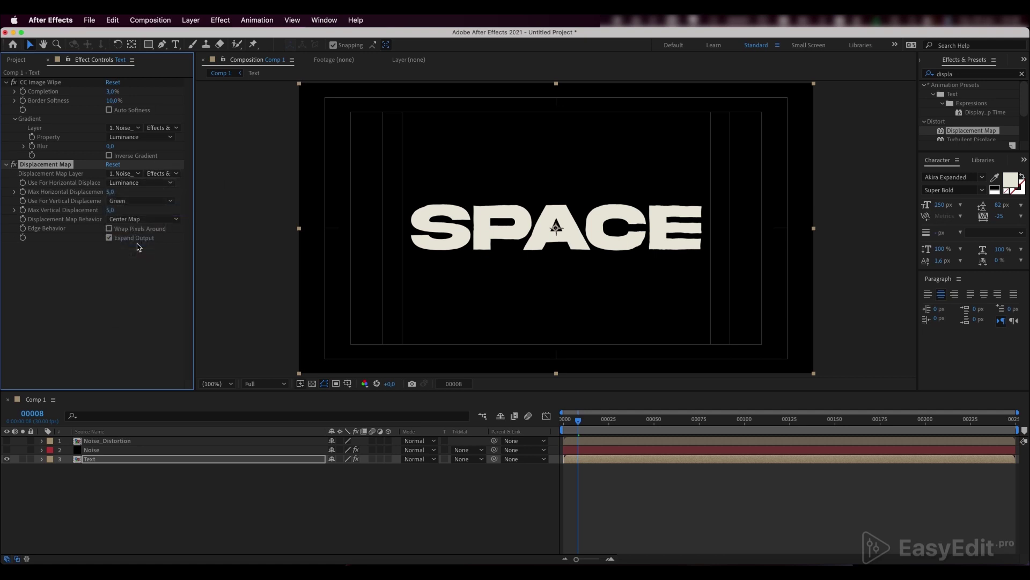
click(141, 201)
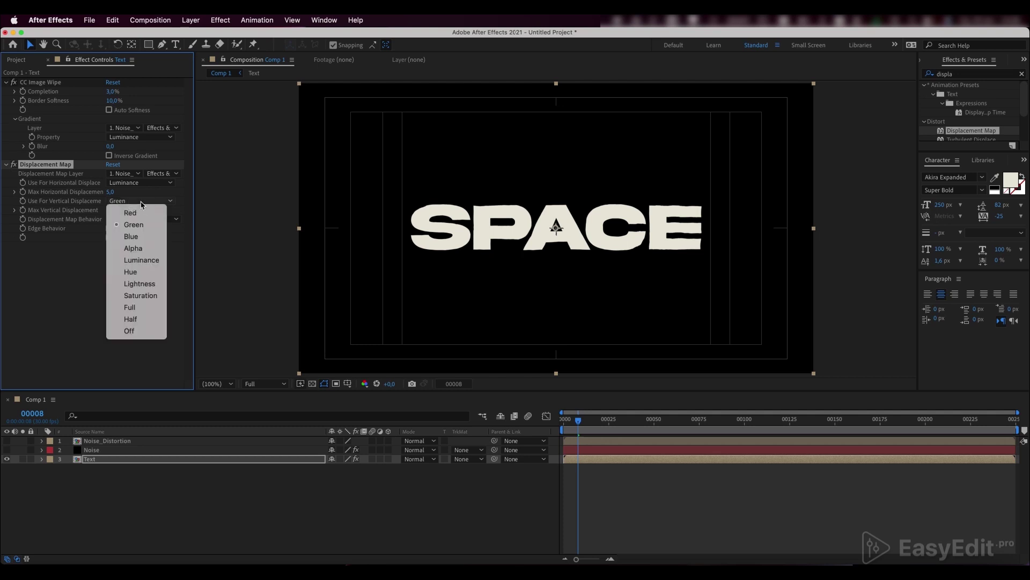
click(141, 260)
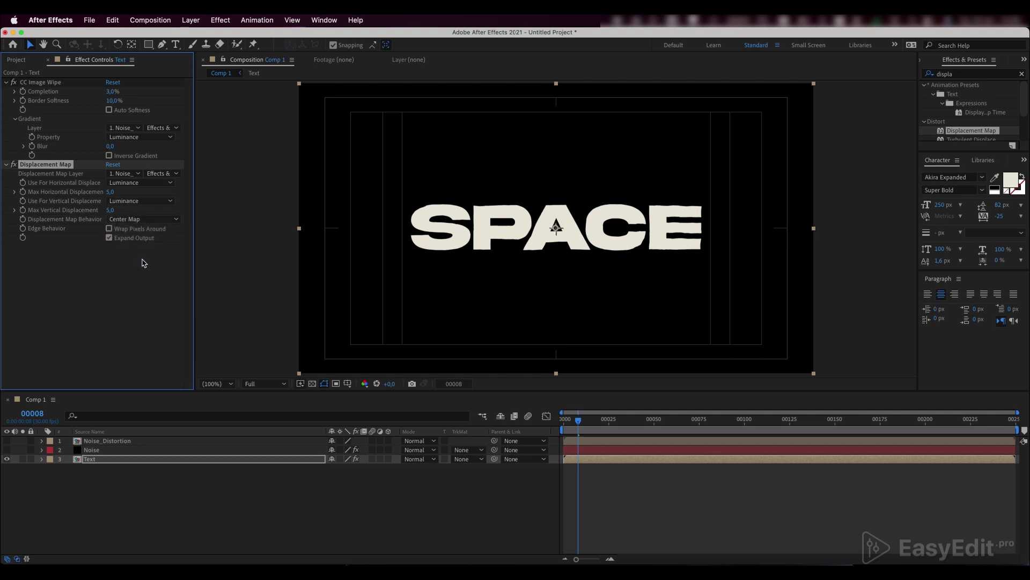
Set the Displacement Map's maximum horizontal displacement to 50 and maximum vertical displacement to 40, and preview the animation
drag(111, 192, 136, 201)
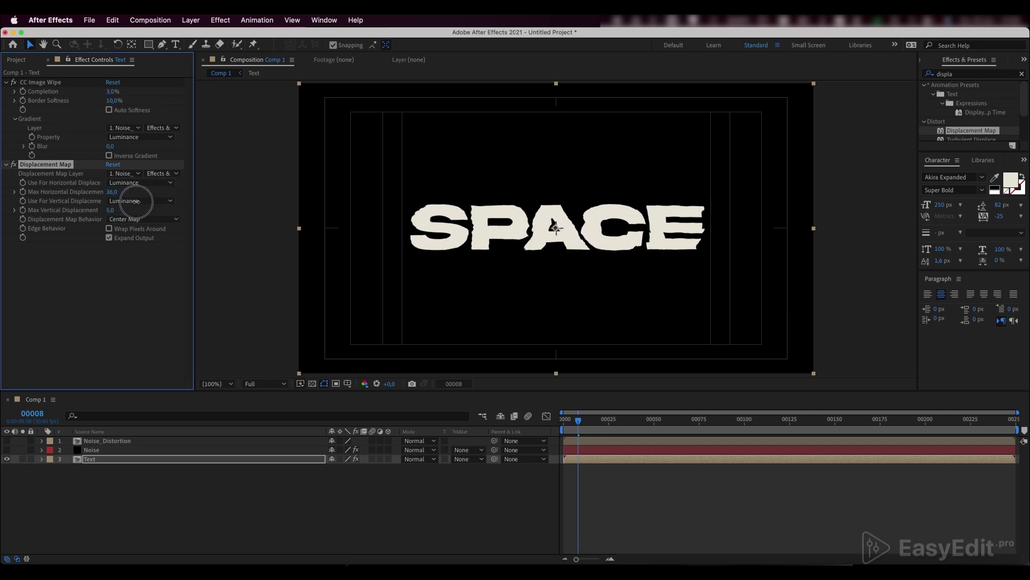
click(112, 192)
text(50)
key(Return)
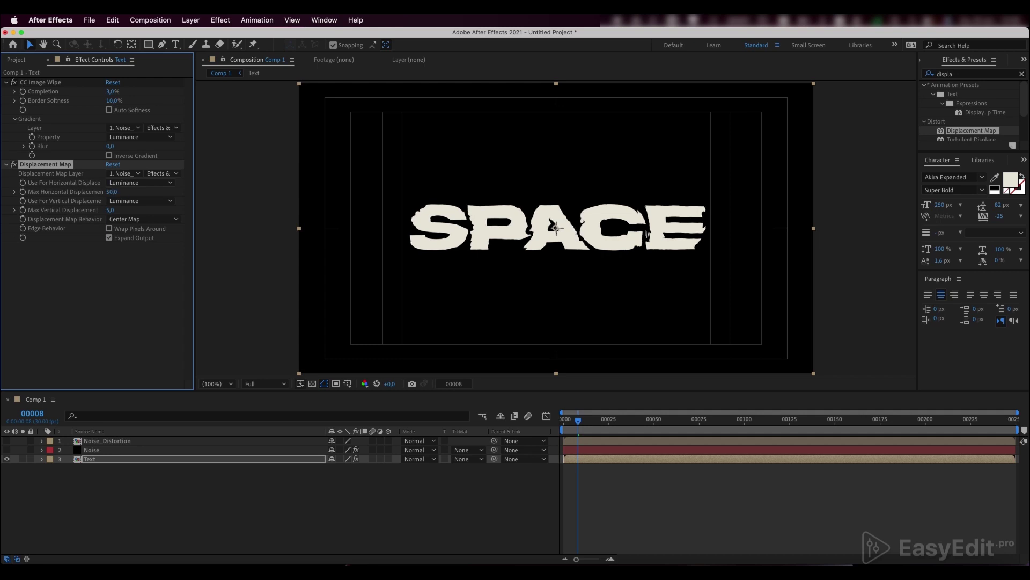
click(111, 210)
text(40)
key(Return)
key(space)
key(space)
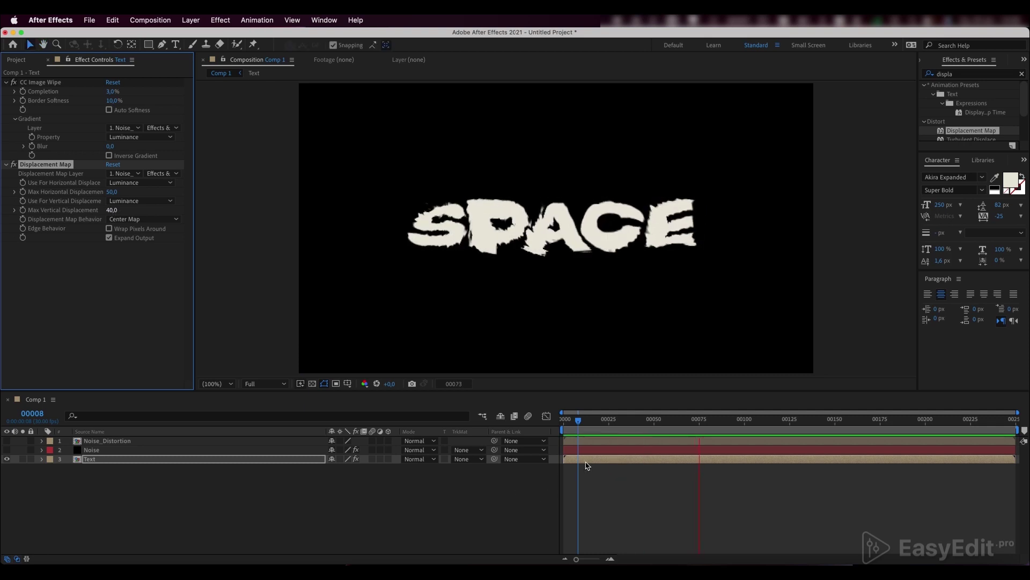
key(space)
Show the Noise layer, set its Fractal Noise scale to 400, and hide the layer again
click(7, 449)
mouse_move(709, 420)
mouse_down()
mouse_move(615, 421)
mouse_move(712, 421)
mouse_up()
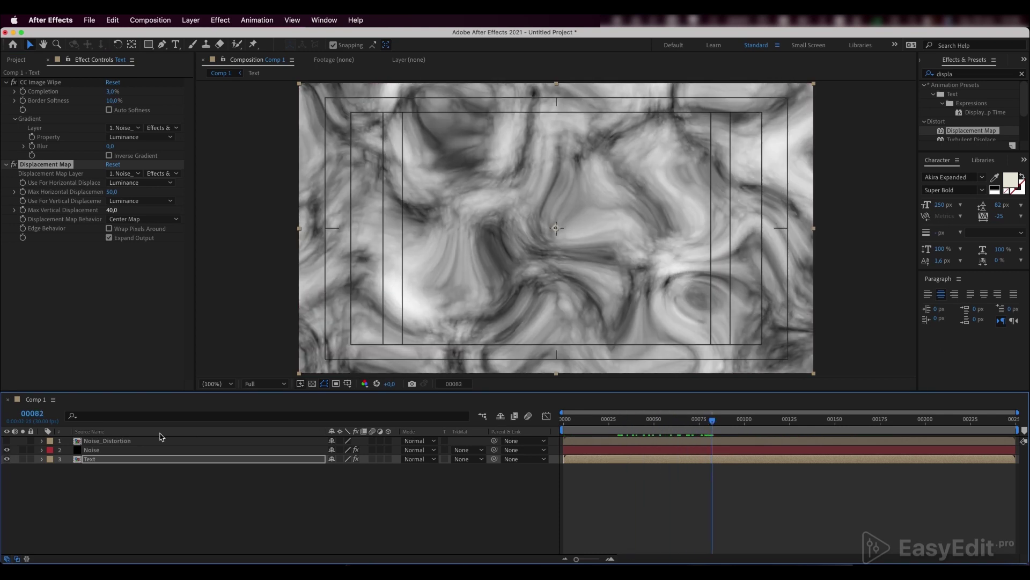
click(122, 450)
click(113, 174)
text(400)
key(Return)
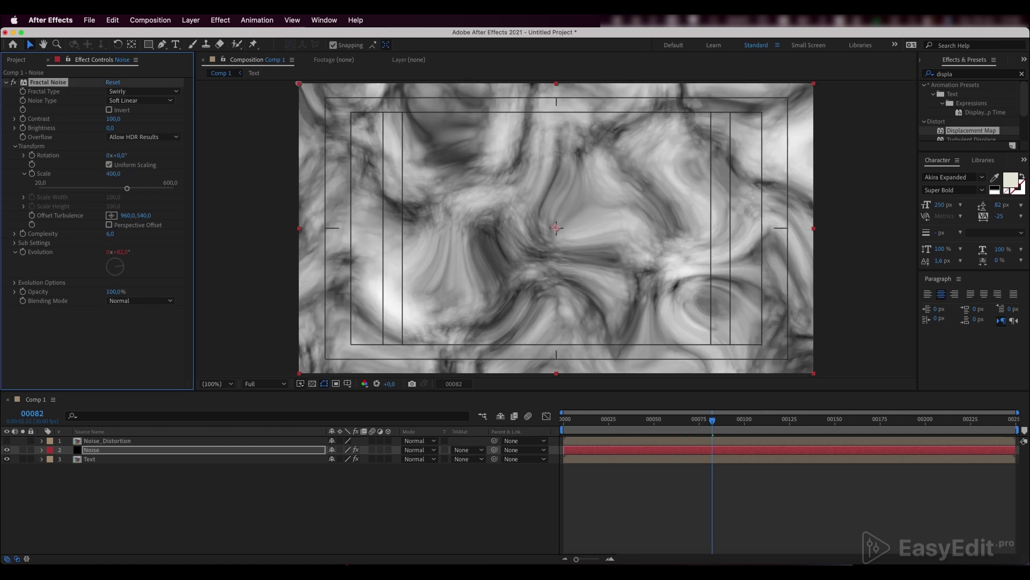
click(7, 449)
Show the Noise_Distortion layer and apply the Tint effect to it
mouse_move(714, 424)
mouse_down()
mouse_move(564, 427)
mouse_move(708, 439)
mouse_up()
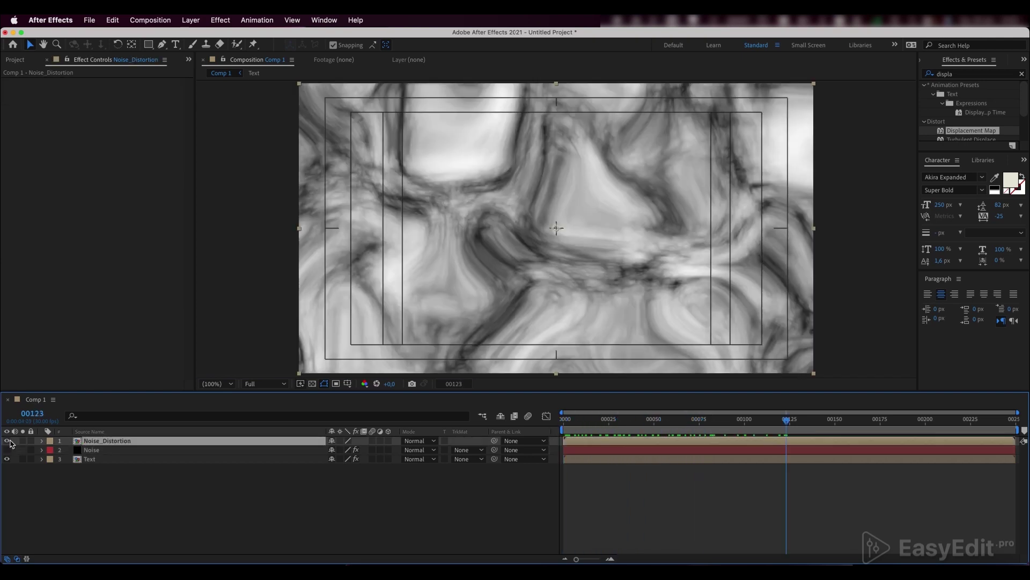
double_click(958, 75)
text(tint)
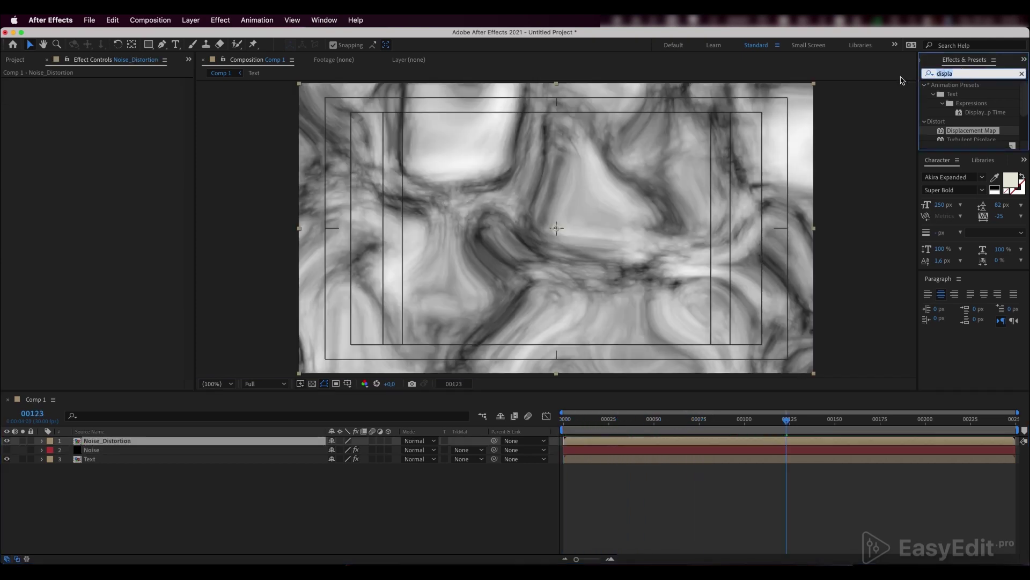
drag(962, 121, 799, 132)
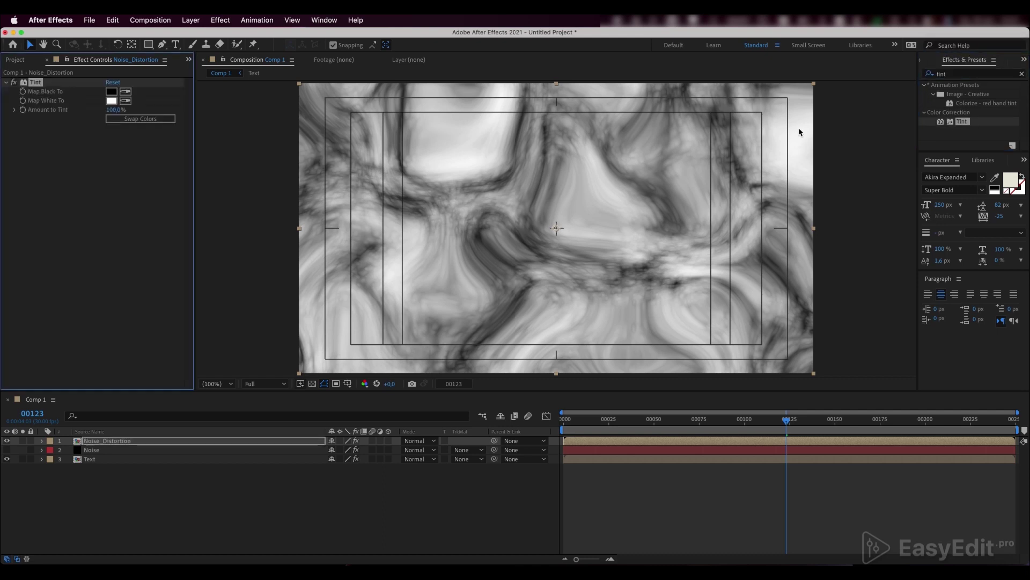
Set the Tint's Map Black To colour to 50% brightness and hide the Noise_Distortion layer
click(112, 92)
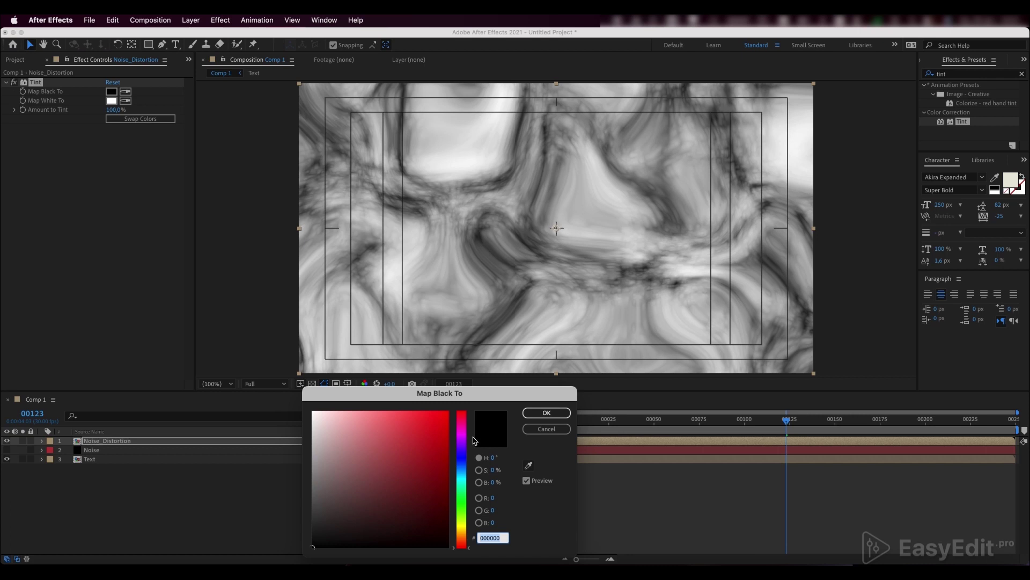
click(494, 482)
text(50)
key(Return)
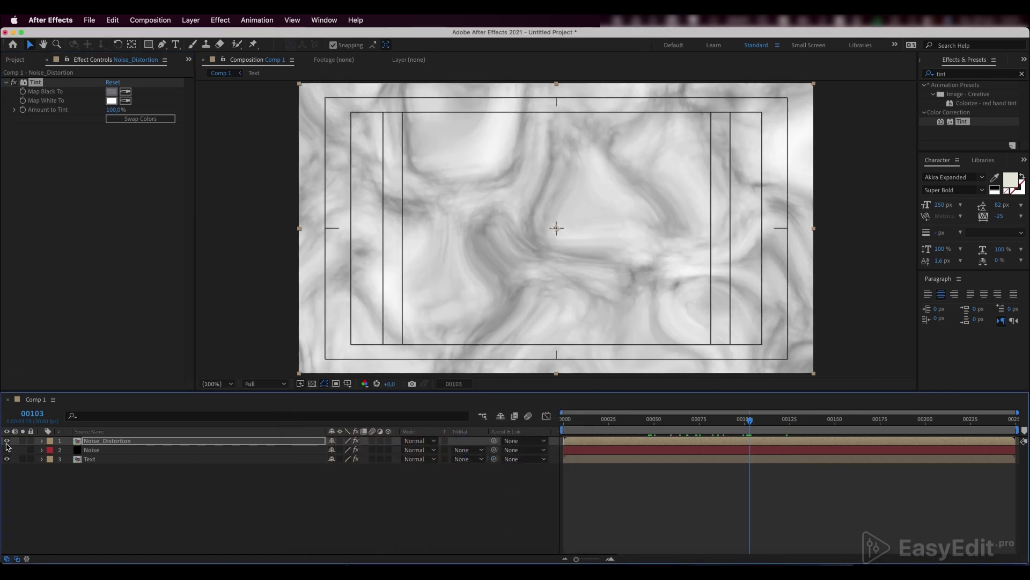
click(7, 442)
Try a Fractal Noise brightness of 132 on the Noise layer, and undo the change
click(91, 450)
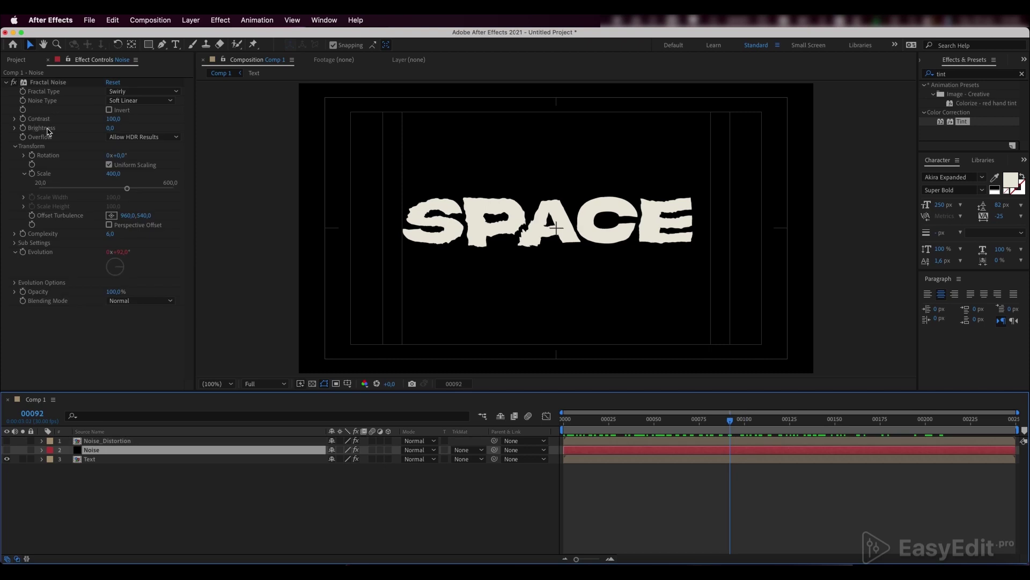
drag(110, 128, 199, 139)
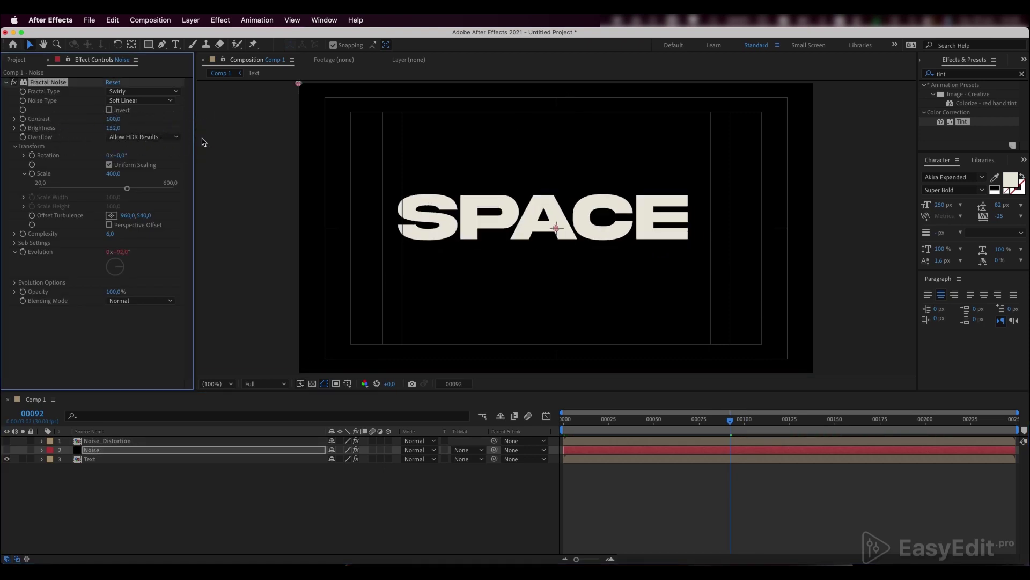
key(super+z)
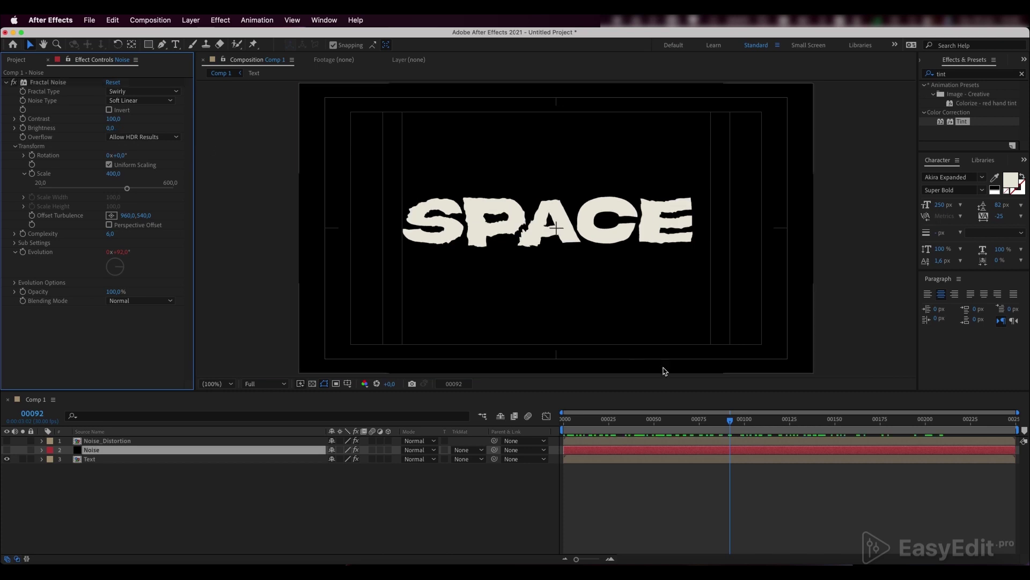
At frame 200, enable keyframing for the Noise layer's Fractal Noise brightness and set it to -80
drag(919, 421, 925, 422)
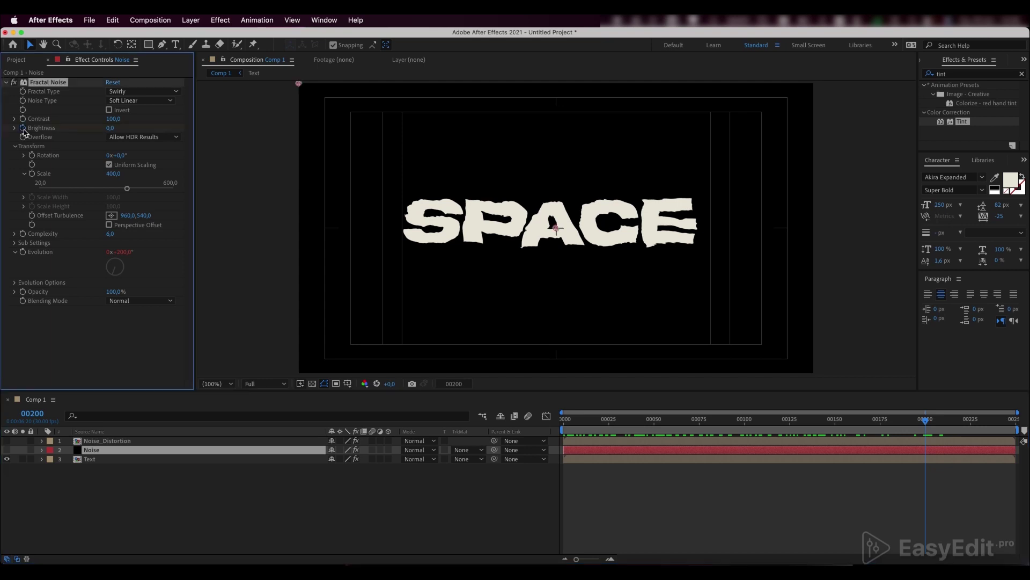
click(110, 128)
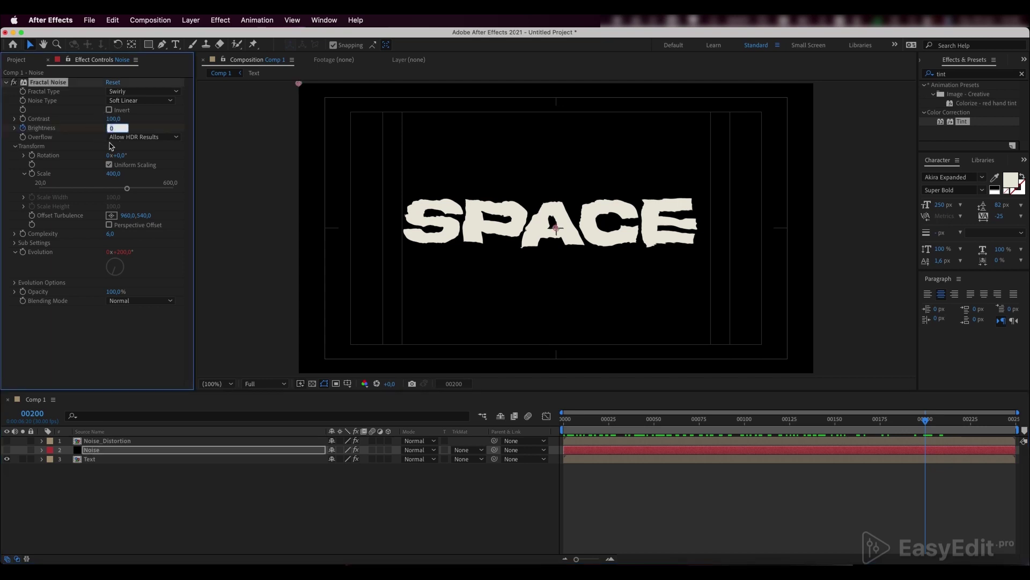
text(-80)
key(Return)
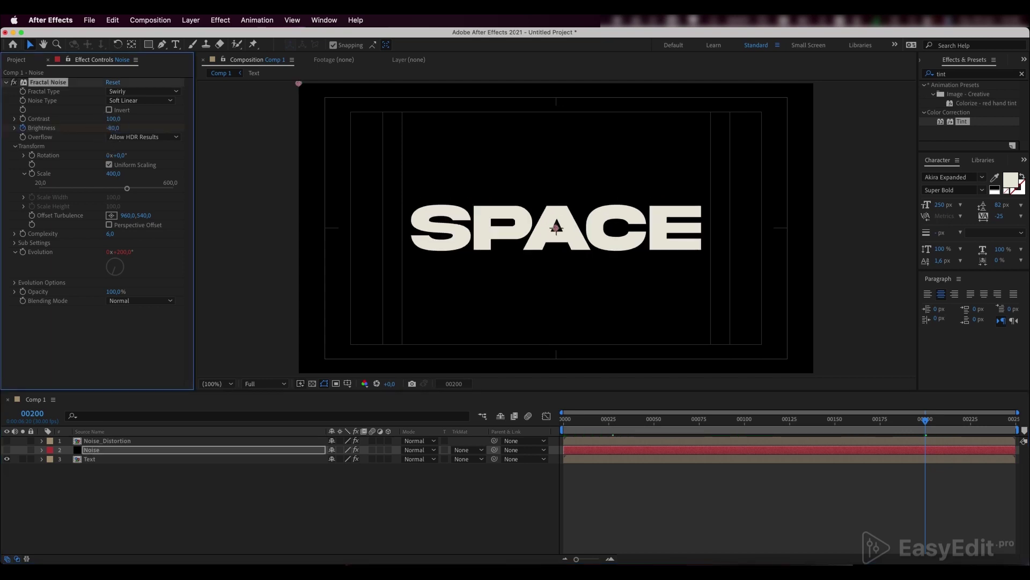
Reveal the Noise layer's keyframes, set its brightness to 15 at frame 0, and preview the animation
key(u)
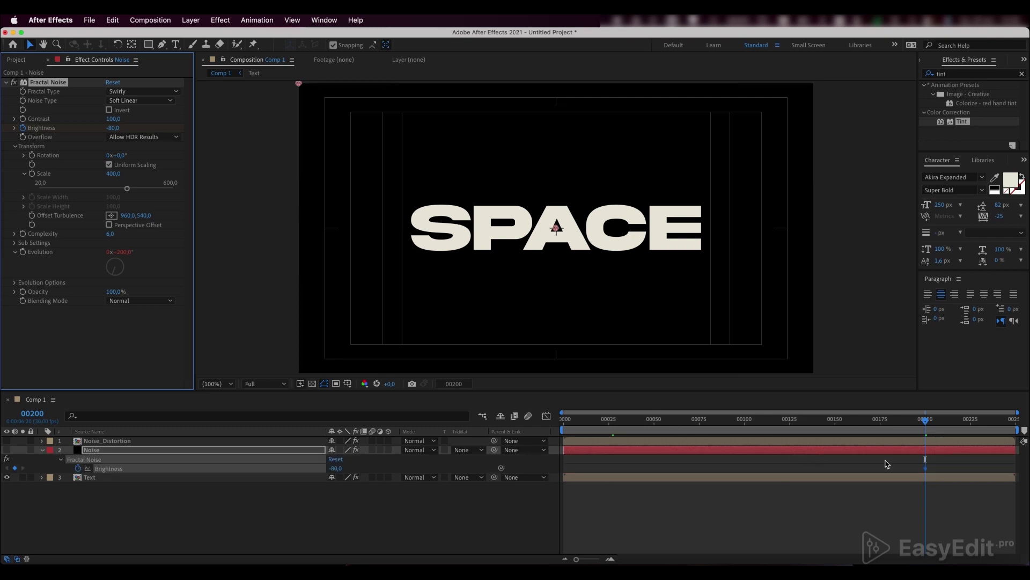
drag(841, 433, 563, 433)
drag(124, 130, 160, 125)
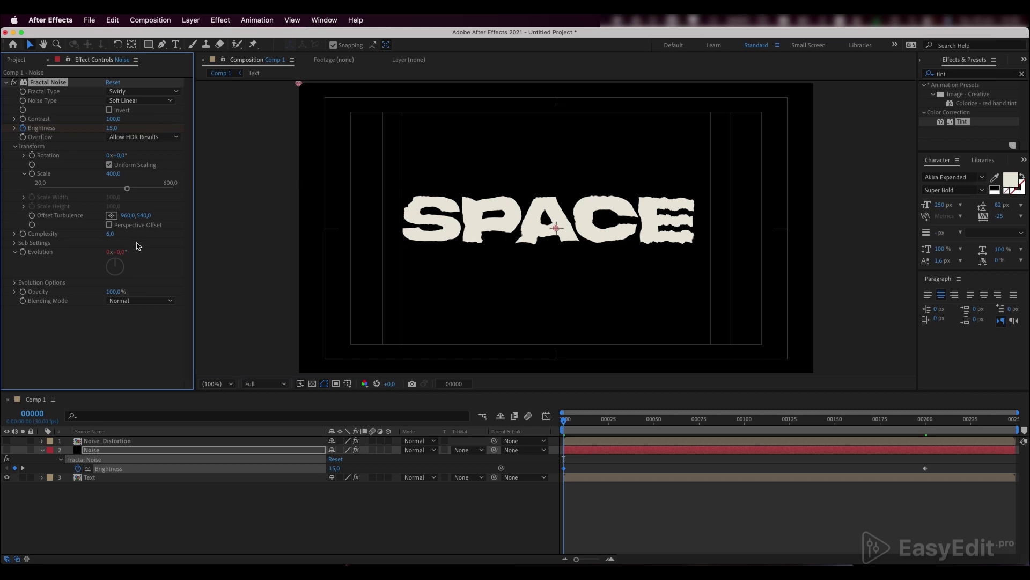
key(space)
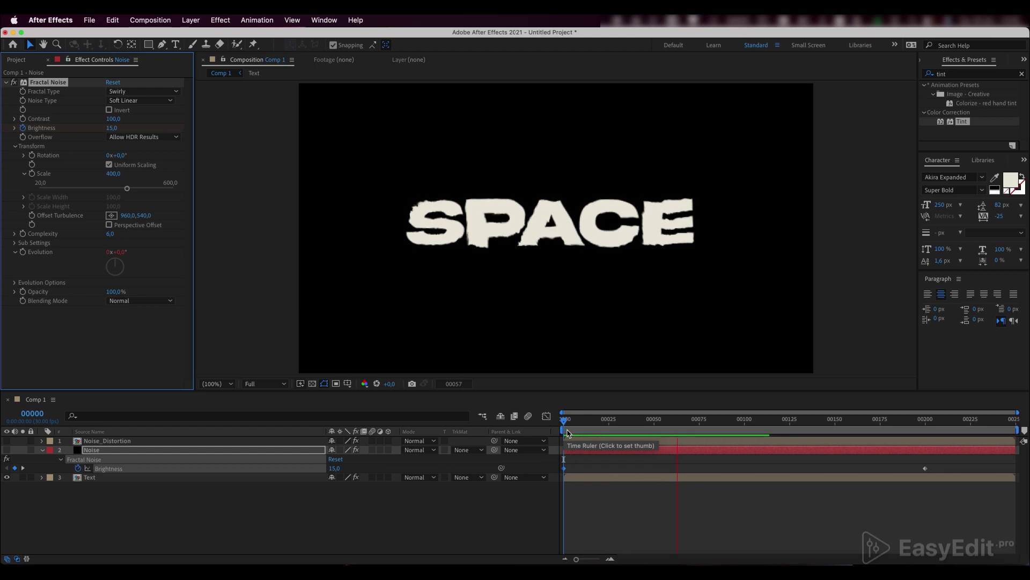
key(space)
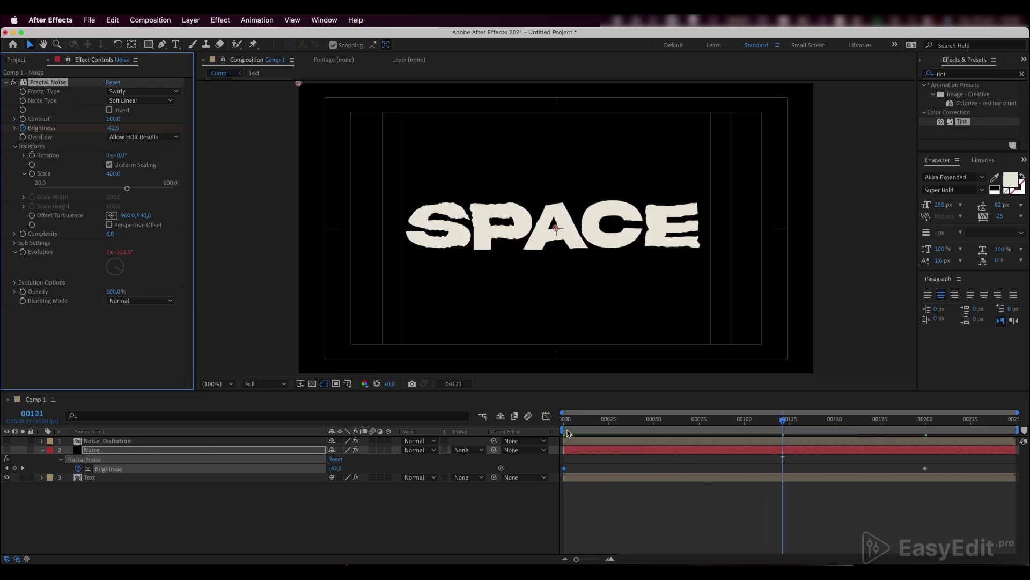
Raise the Text layer's Displacement Map maximums to 134 horizontally and 150 vertically, and preview the animation from frame 0
key(ctrl+Down)
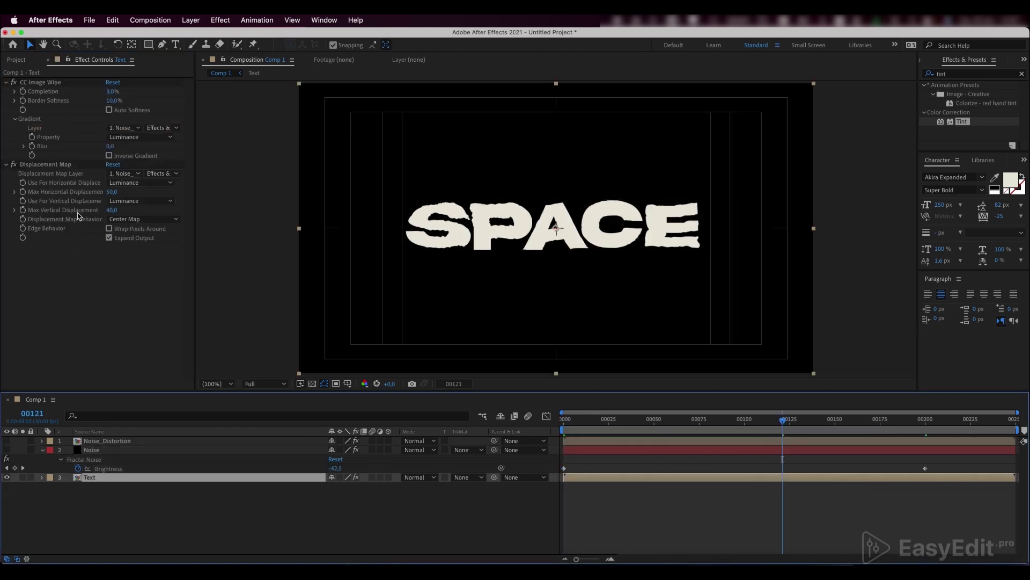
drag(113, 192, 151, 191)
drag(113, 210, 167, 204)
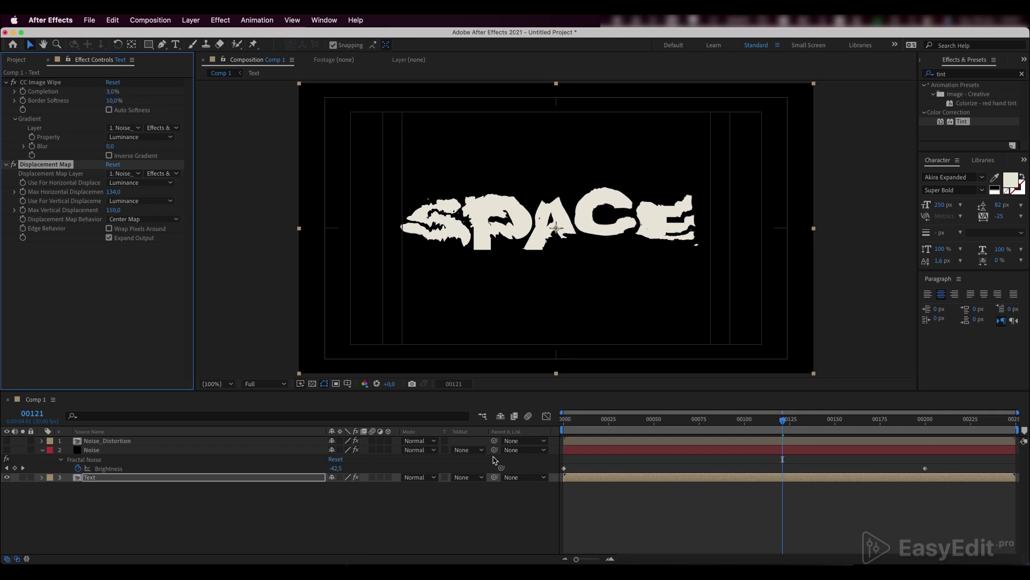
click(759, 427)
key(space)
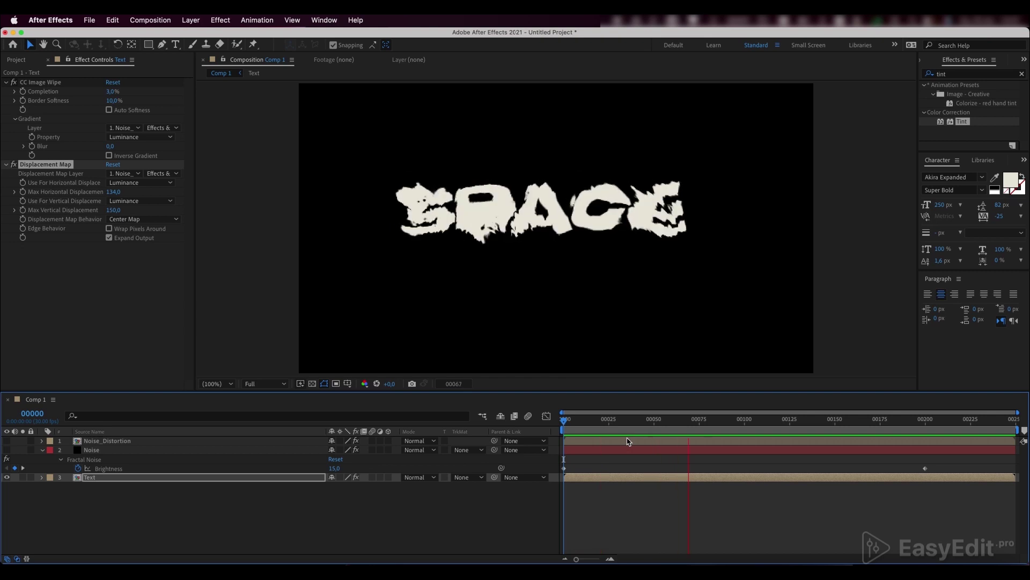
key(space)
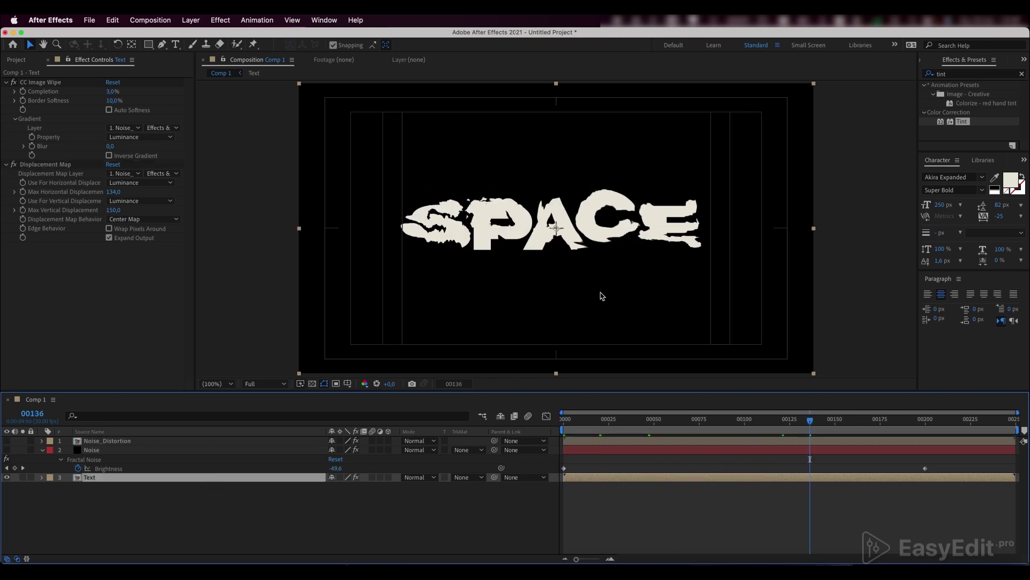
Find the CC Vector Blur effect, apply it to the Text layer, and set its vector map to Noise_Distortion
double_click(943, 74)
text(vector)
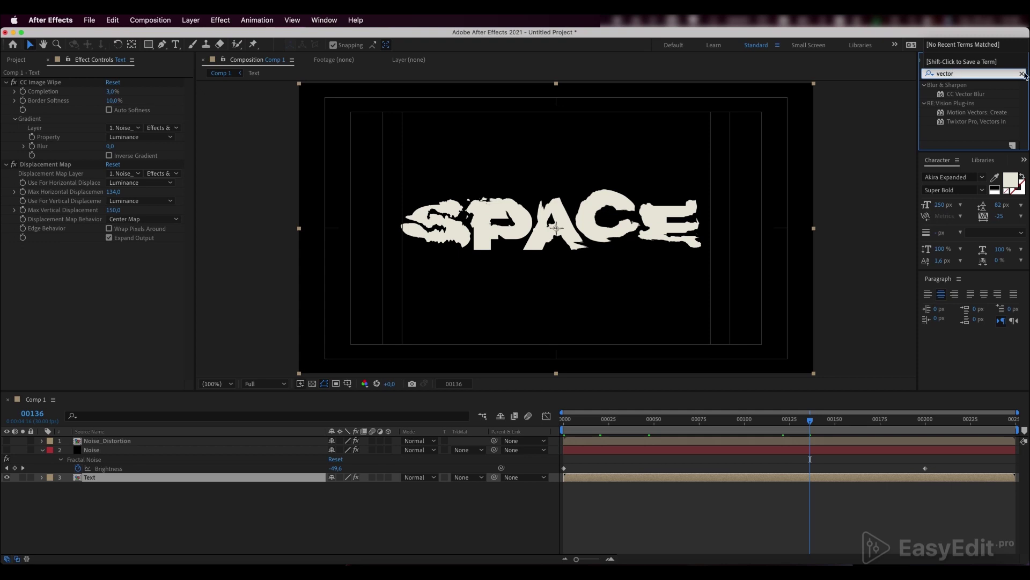
double_click(966, 94)
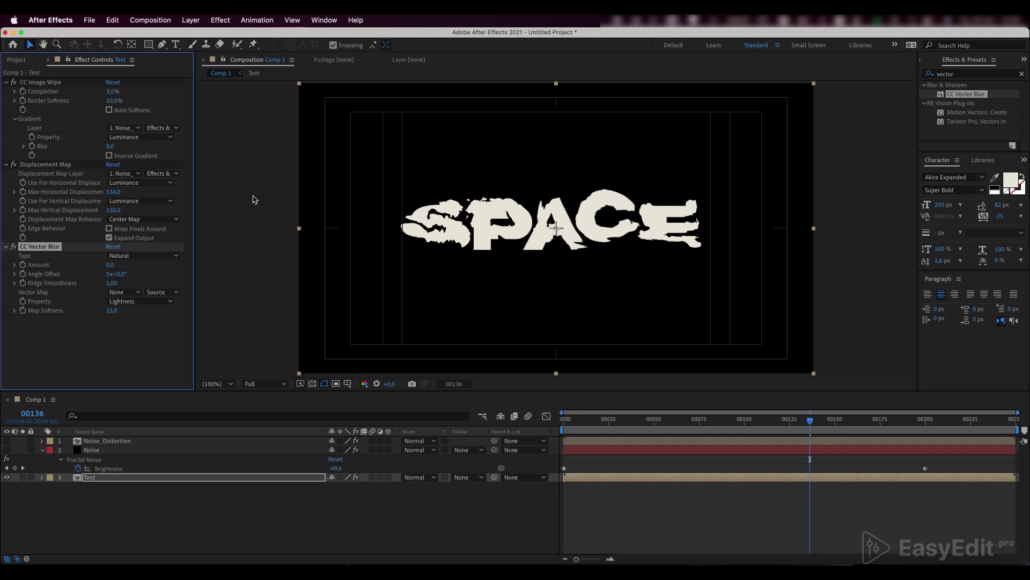
click(133, 292)
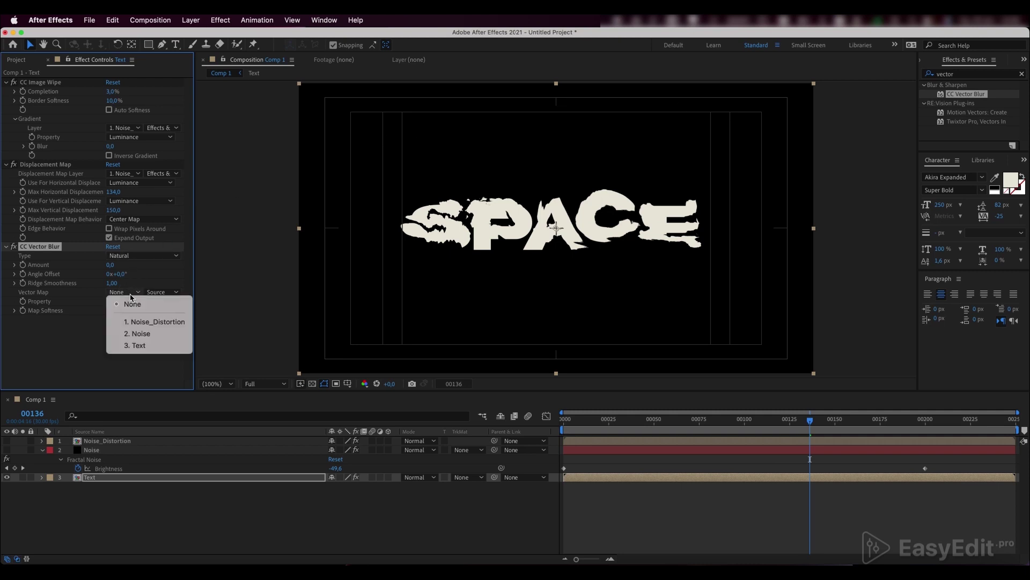
click(144, 322)
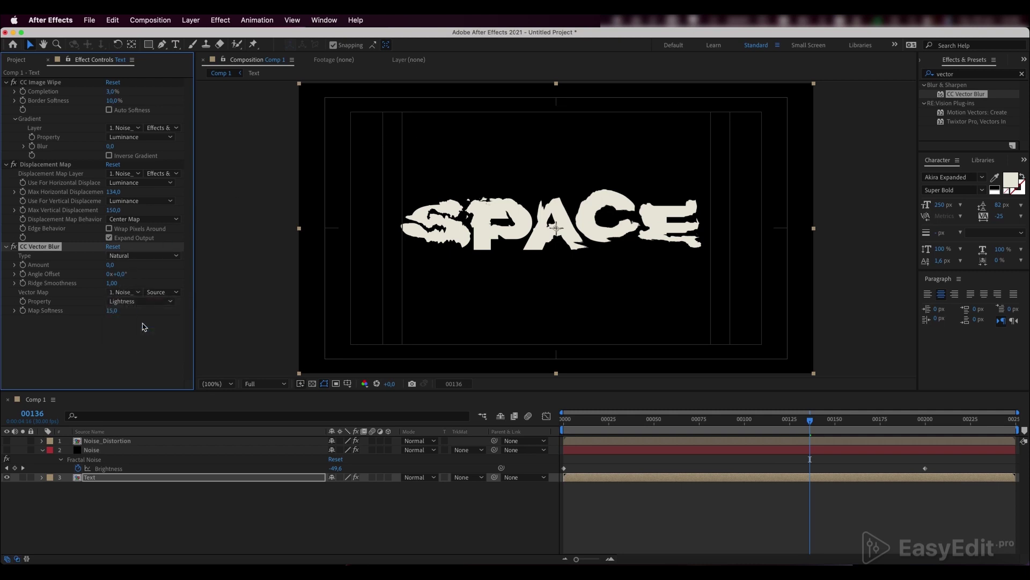
Make the Text layer's CC Vector Blur read its vector map from Effects & Masks and set its amount to 50
click(161, 292)
click(163, 327)
click(108, 265)
text(50)
key(Return)
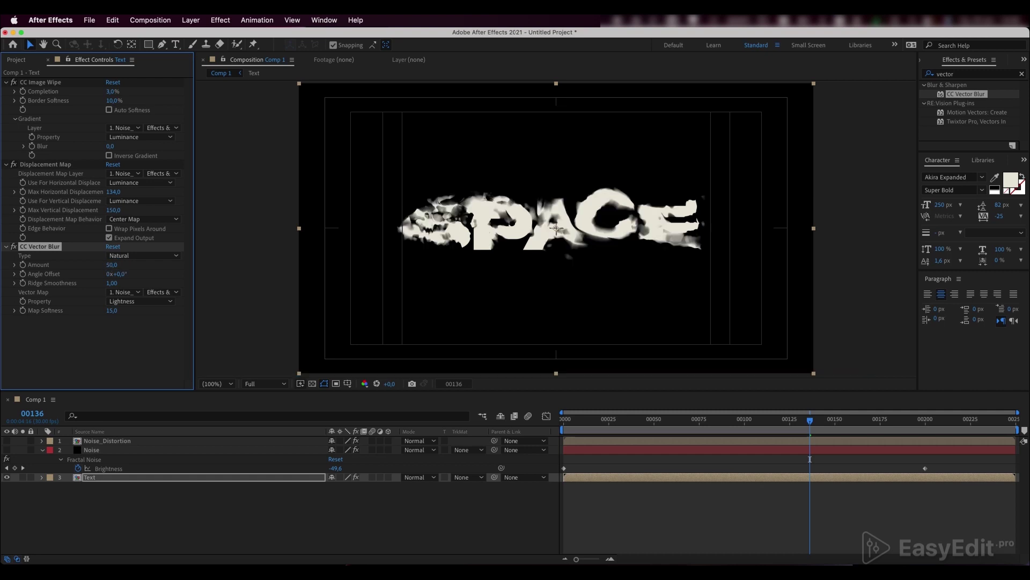
Set the Text layer's CC Vector Blur angle offset to 80°, ridge smoothness to 0,20 and map softness to 40
drag(119, 274, 155, 272)
click(126, 273)
text(80)
key(Return)
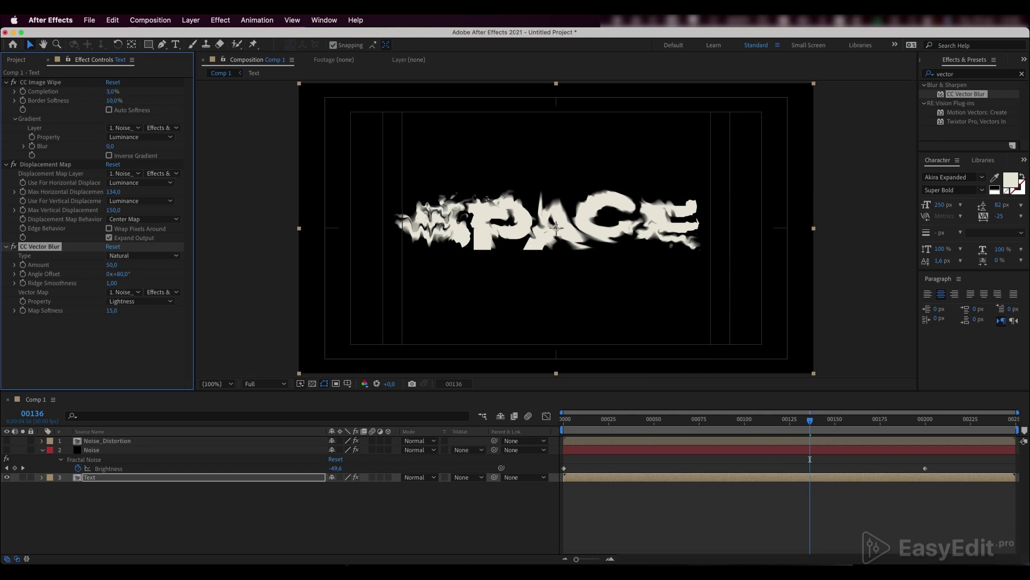
click(113, 283)
text(0.20)
key(Return)
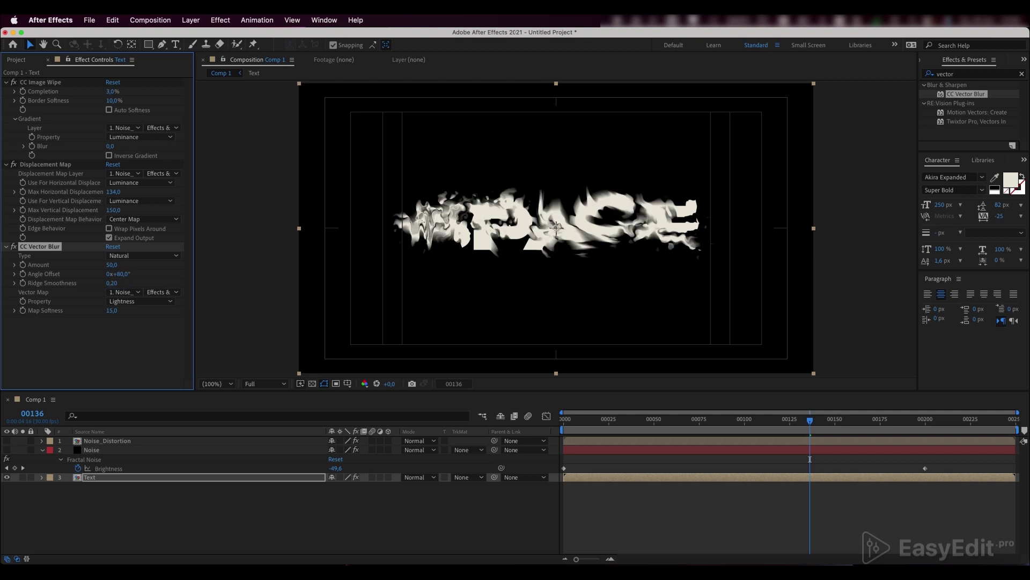
click(112, 312)
key(Return)
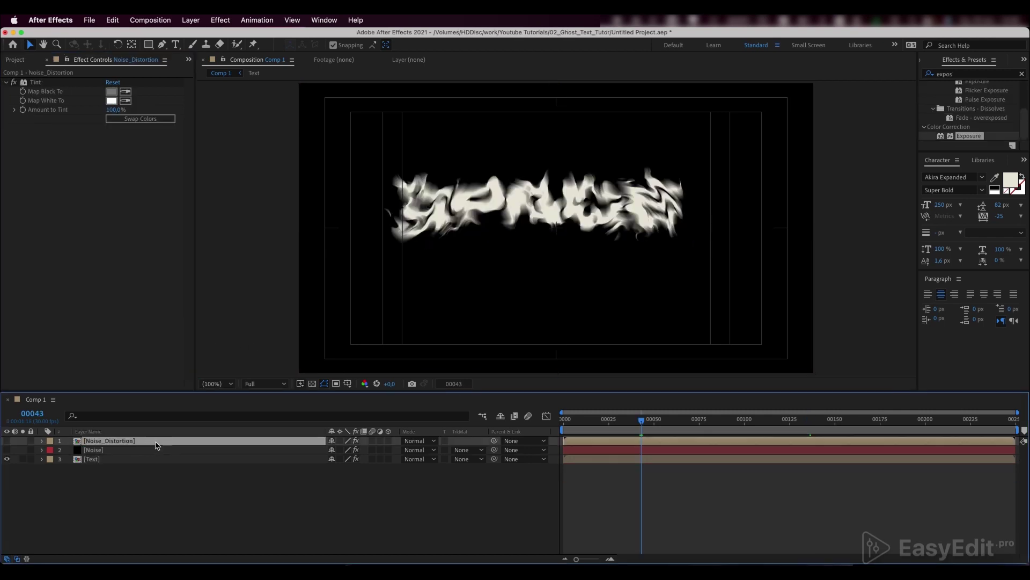
Duplicate the Noise_Distortion layer and rename the copy Noise_Blur
key(super+d)
key(Return)
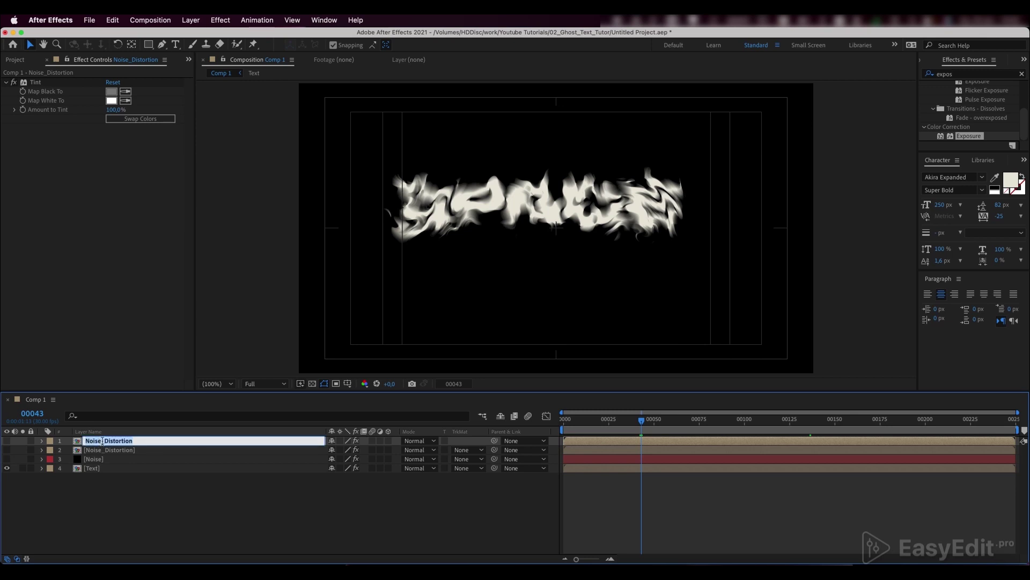
text(Noise_Blur)
click(180, 450)
click(169, 441)
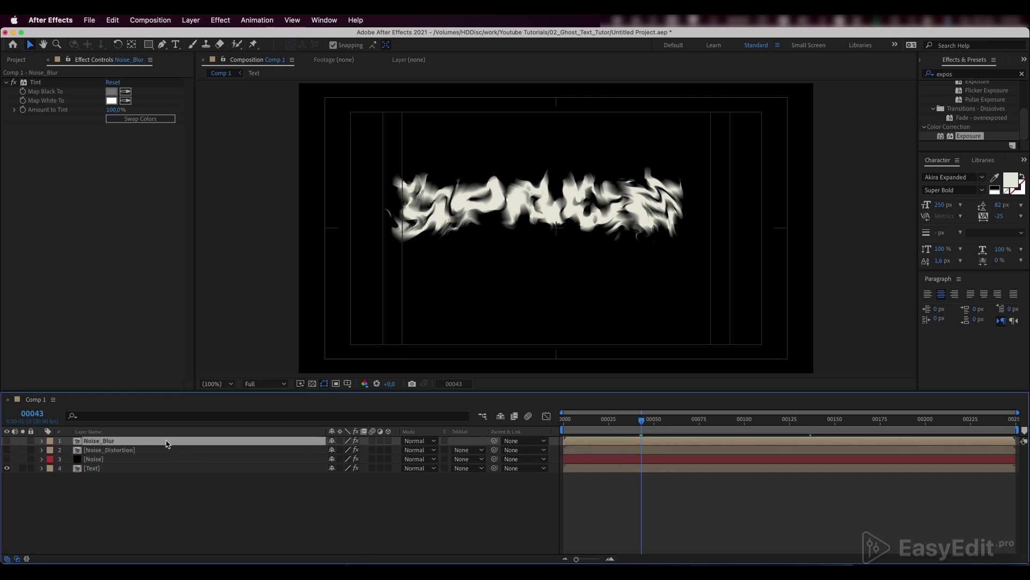
Replace the Tint effect on the Noise_Blur layer with the Exposure effect
click(35, 82)
key(Delete)
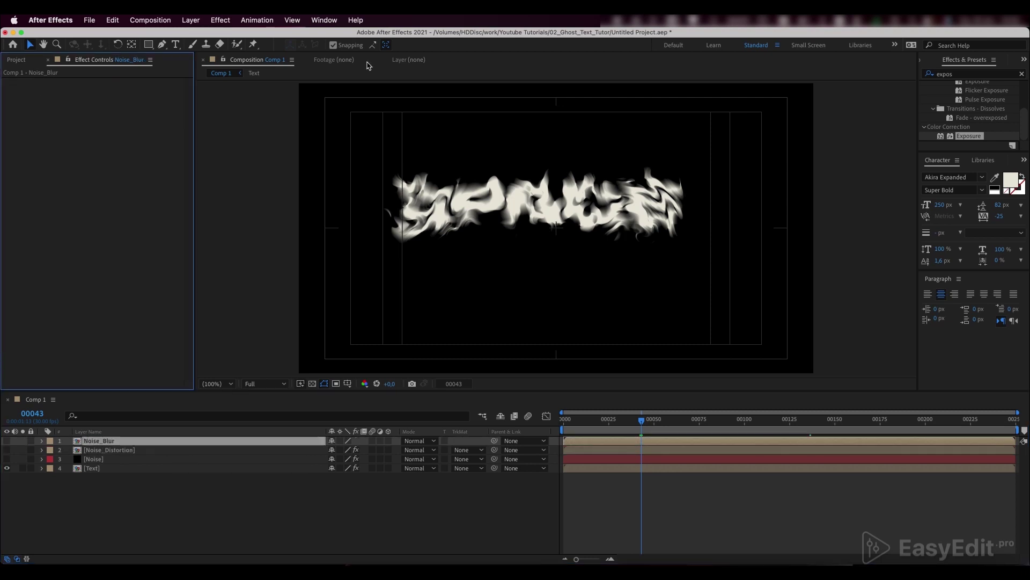
click(960, 76)
click(928, 73)
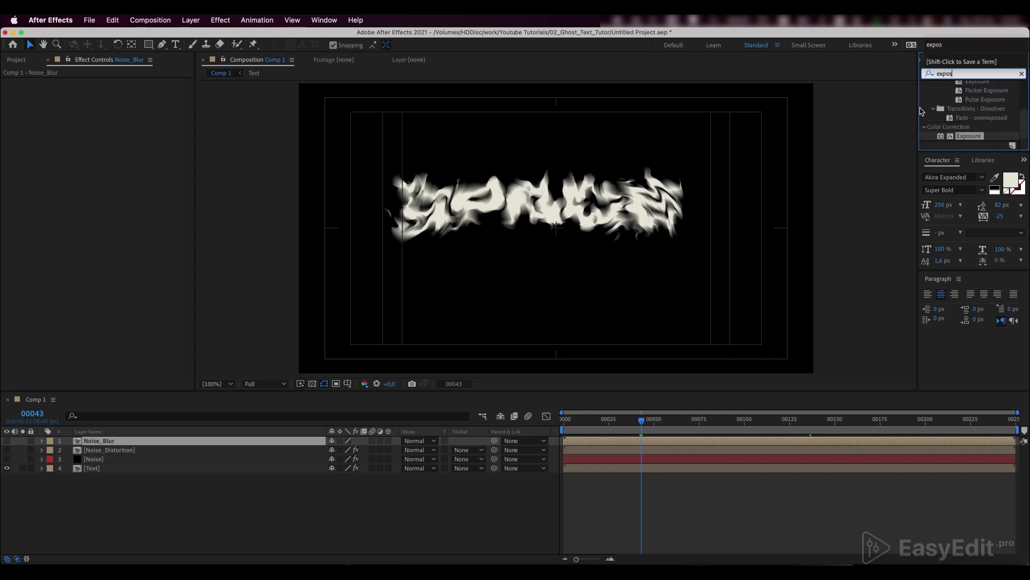
double_click(973, 137)
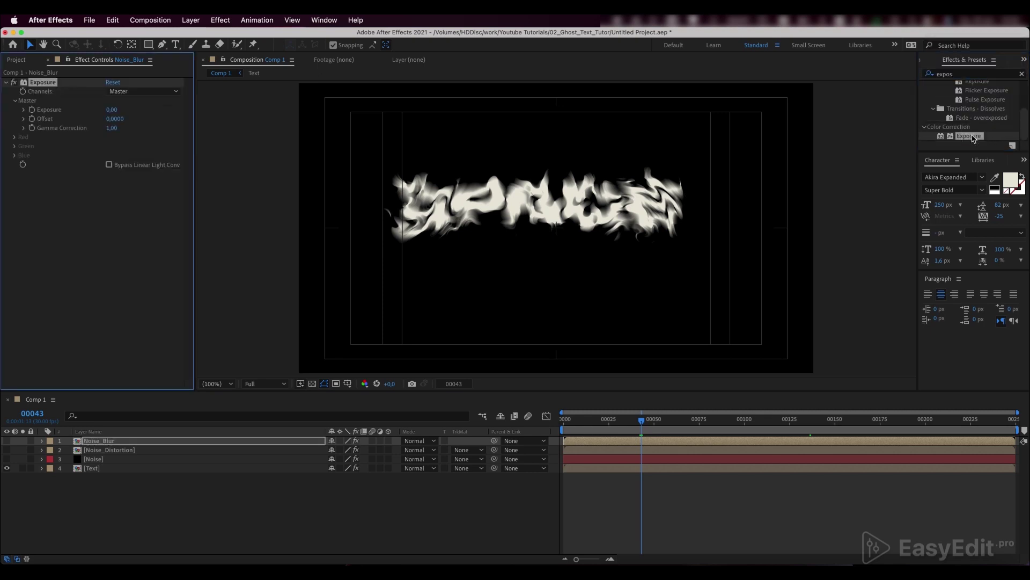
Set the vector map of the Text layer's CC Vector Blur to Noise_Blur
click(140, 469)
click(130, 293)
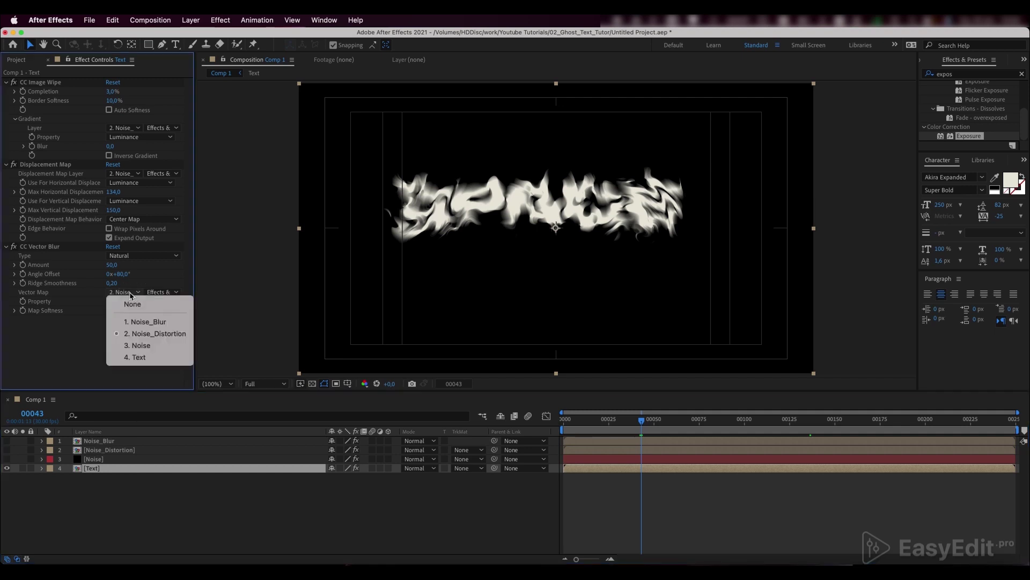
click(146, 322)
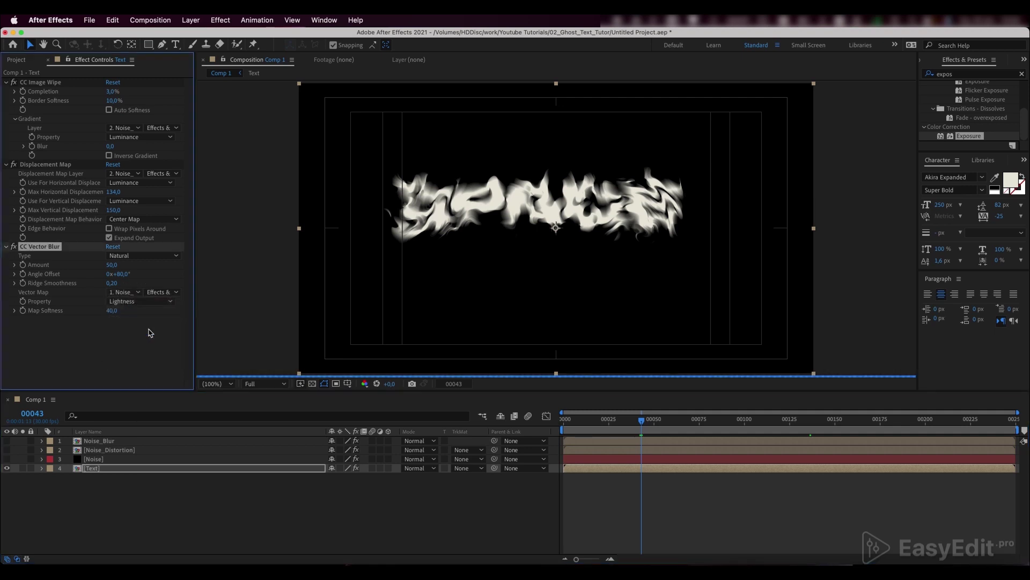
Set the Exposure effect's gamma correction on the Noise_Blur layer to 0,45
click(121, 440)
mouse_move(111, 129)
mouse_down()
mouse_move(96, 138)
mouse_move(110, 131)
mouse_up()
click(110, 130)
text(0,)
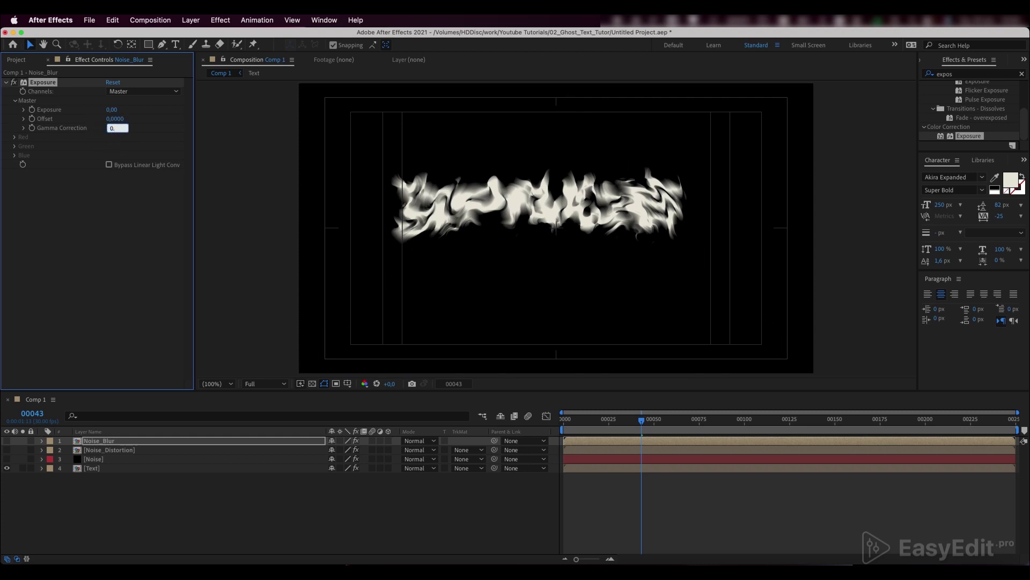
key(Return)
Try a ridge smoothness of 1 in the Text layer's CC Vector Blur and set its map softness to 25
click(103, 469)
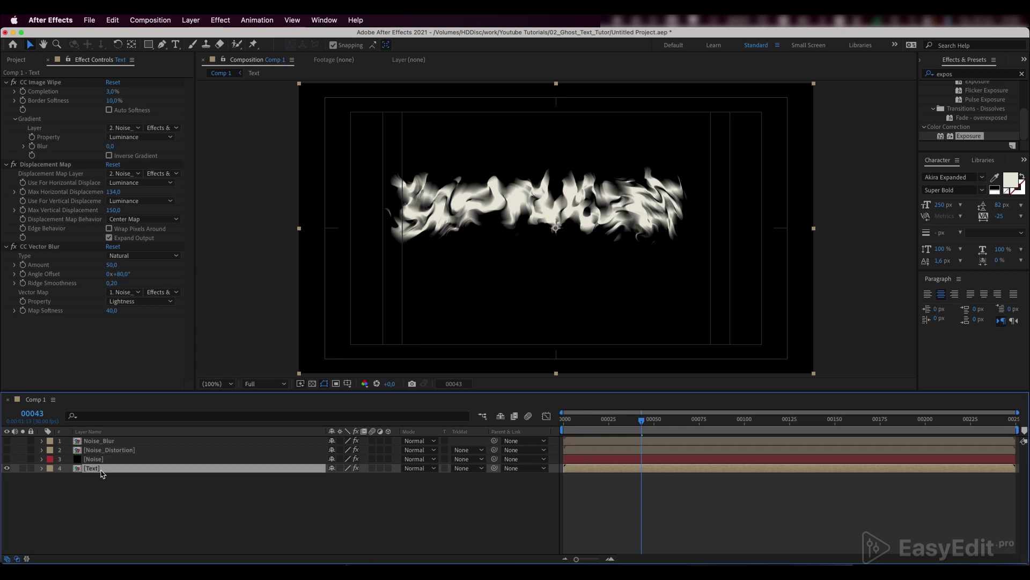
click(115, 284)
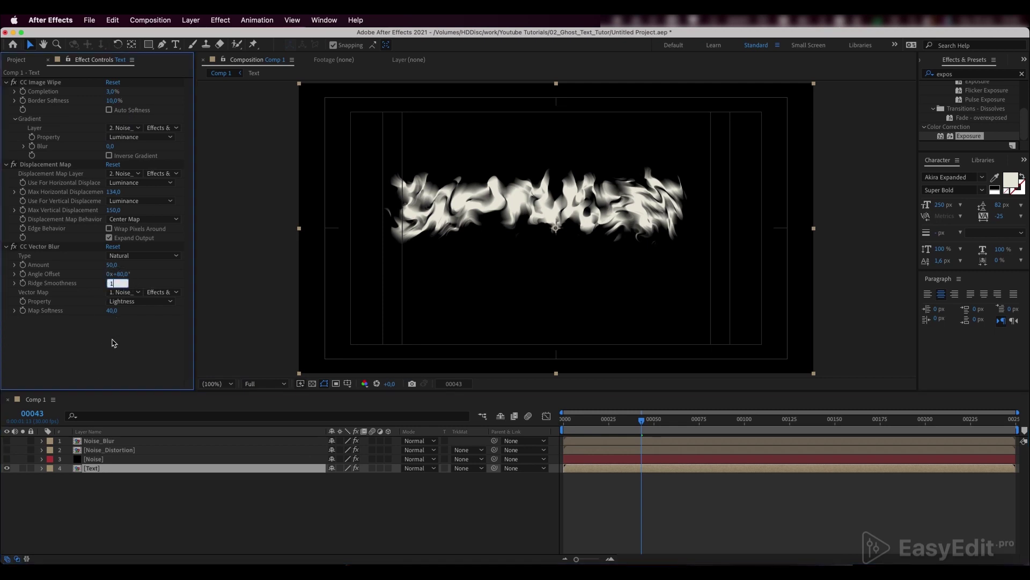
text(1)
key(Return)
drag(111, 310, 97, 310)
Apply Compound Blur to the Text layer, using Noise_Blur with Effects & Masks as the blur layer
key(super+5)
text(compou)
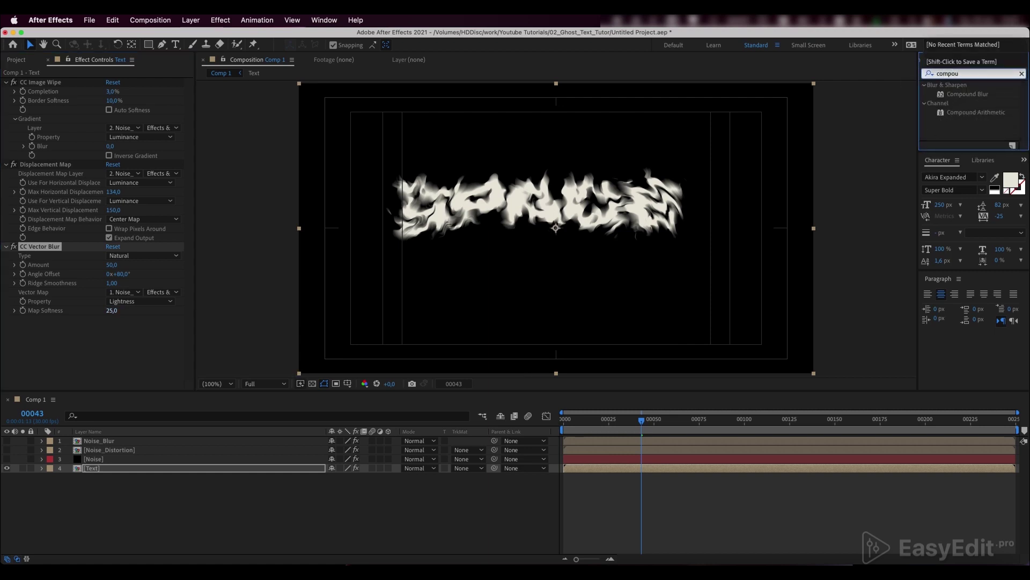
double_click(967, 96)
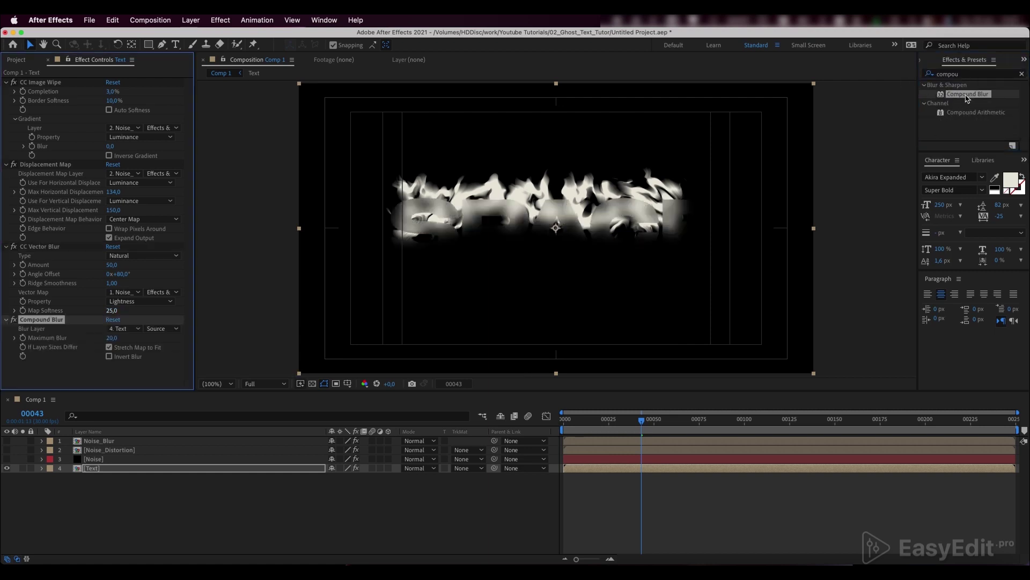
click(125, 329)
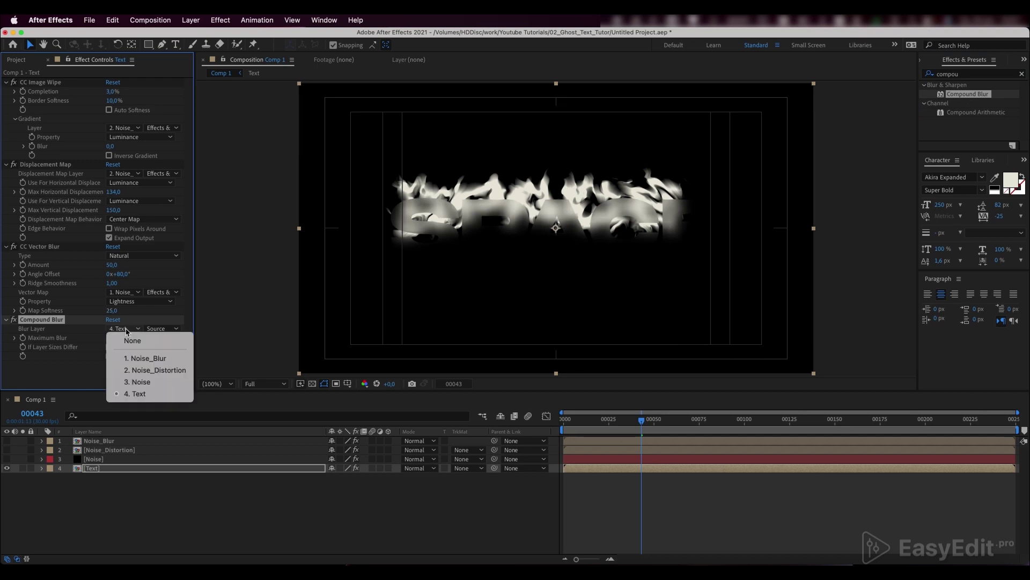
click(141, 358)
click(160, 328)
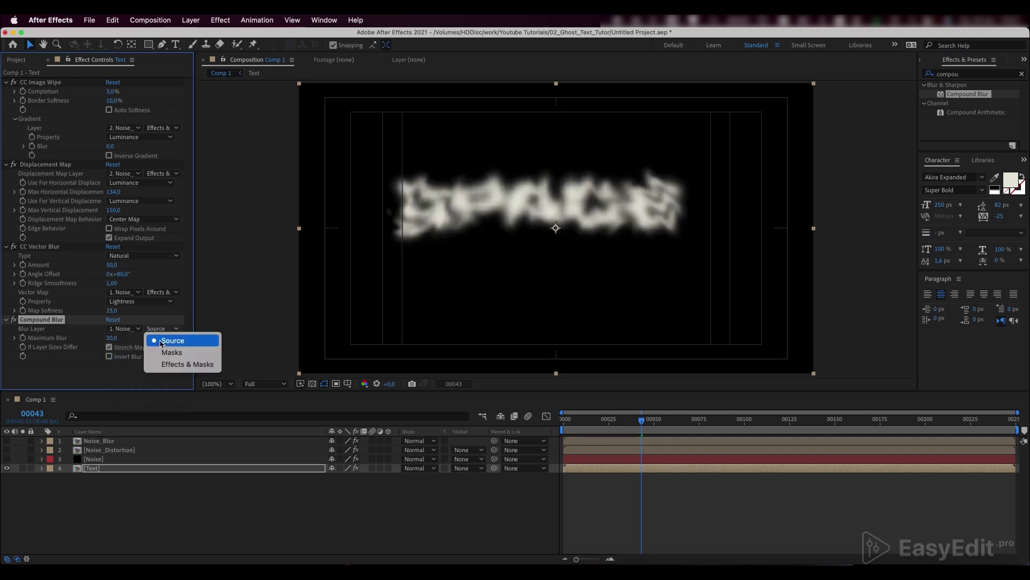
click(160, 365)
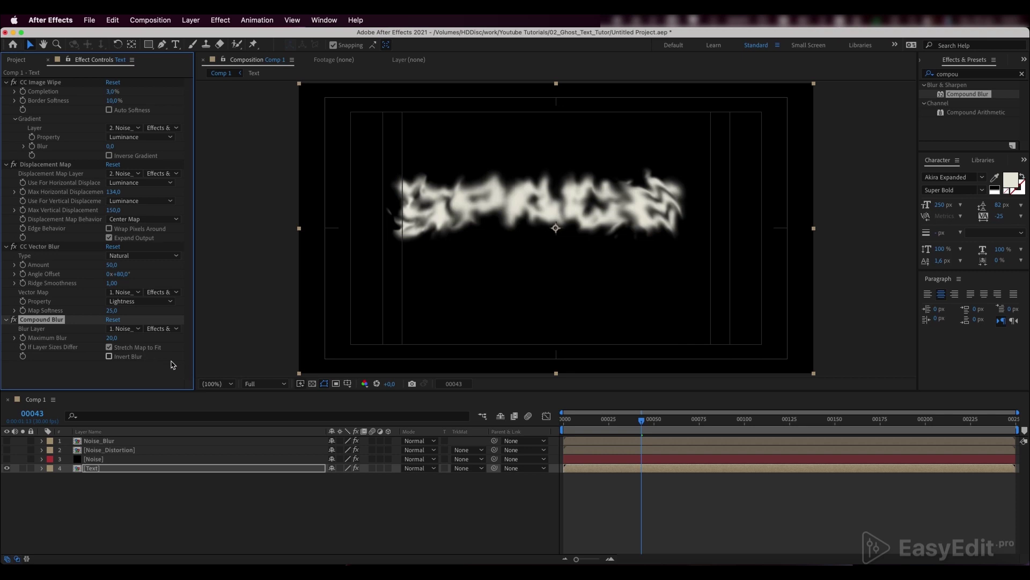
Scrub to frame 149 and set the Noise layer's Fractal Noise contrast to 40
drag(644, 423, 834, 424)
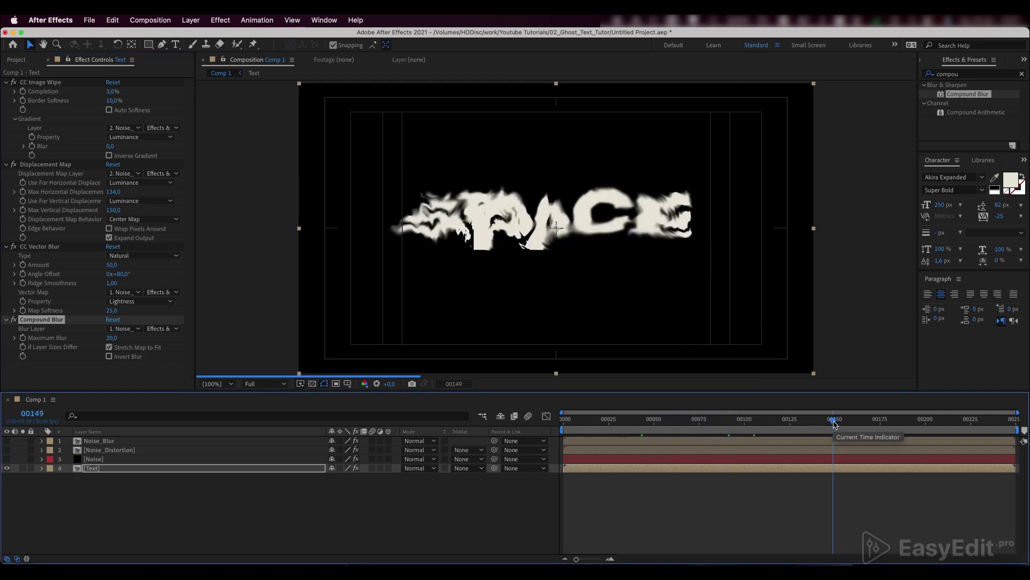
click(94, 459)
click(113, 119)
text(40)
key(Return)
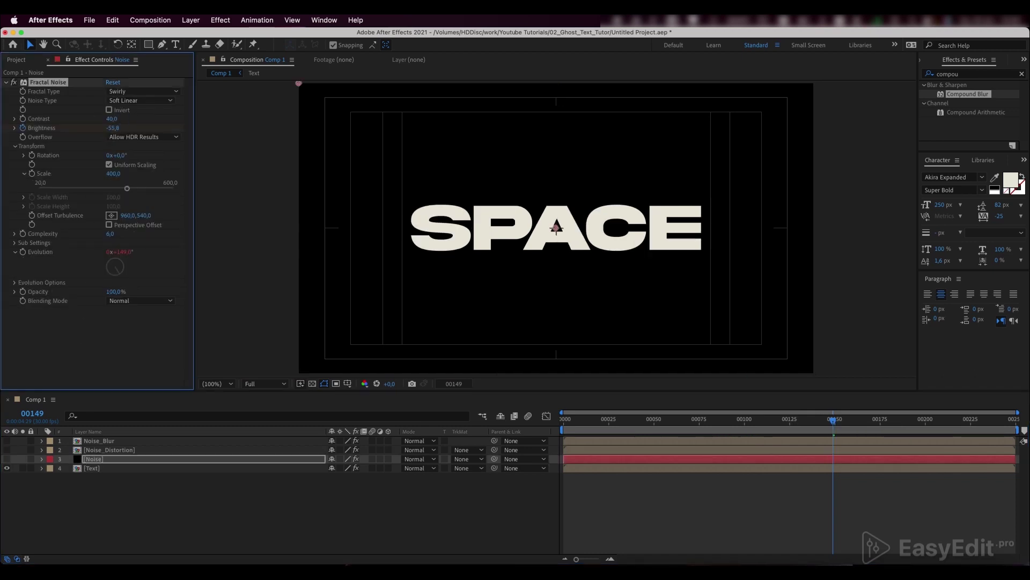
Set the maximum blur of the Text layer's Compound Blur to 120
click(91, 468)
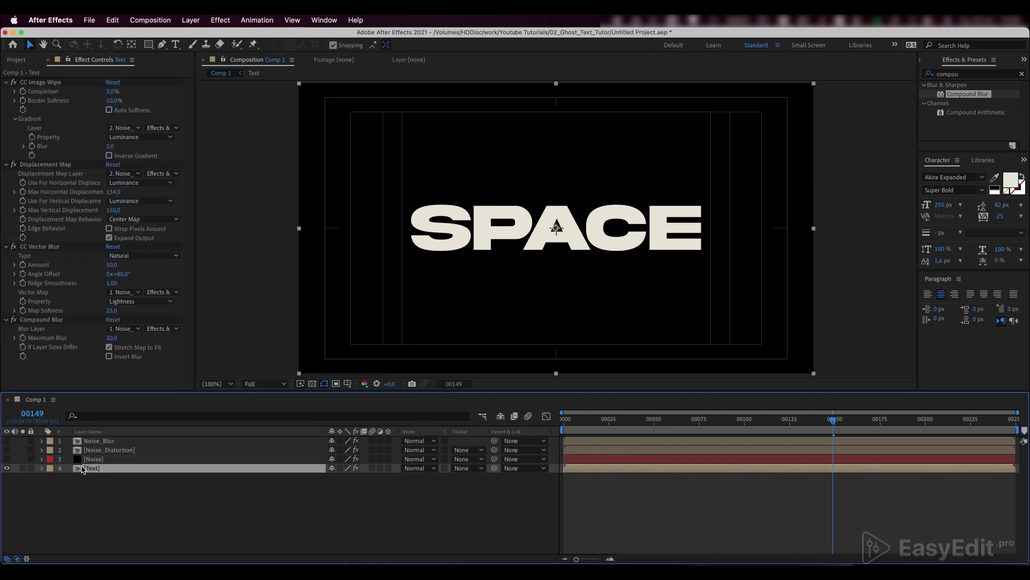
click(112, 338)
text(12)
key(Return)
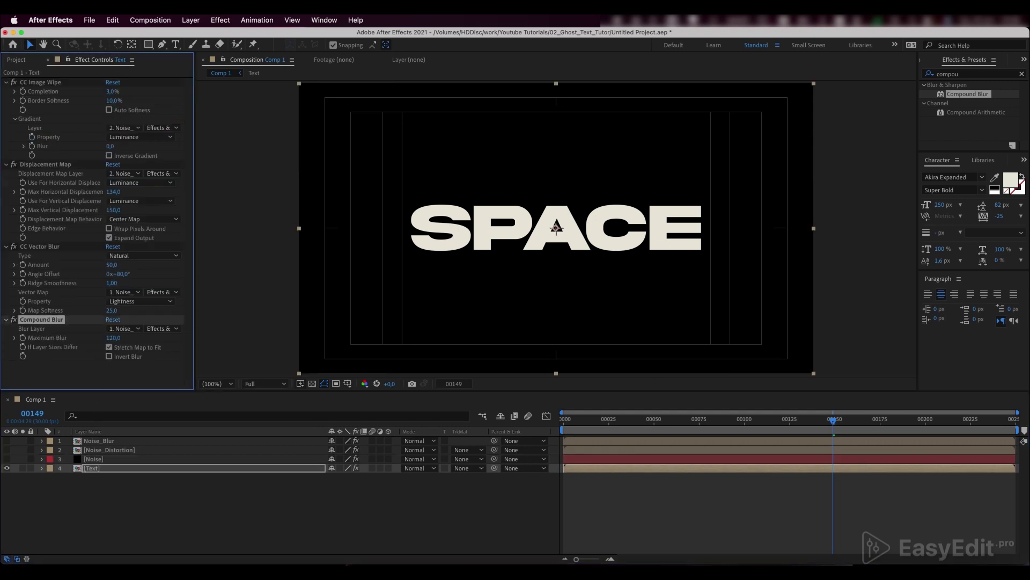
Try a Fractal Noise contrast of 30 on the Noise layer and check the text at earlier frames
click(739, 419)
click(94, 459)
click(108, 119)
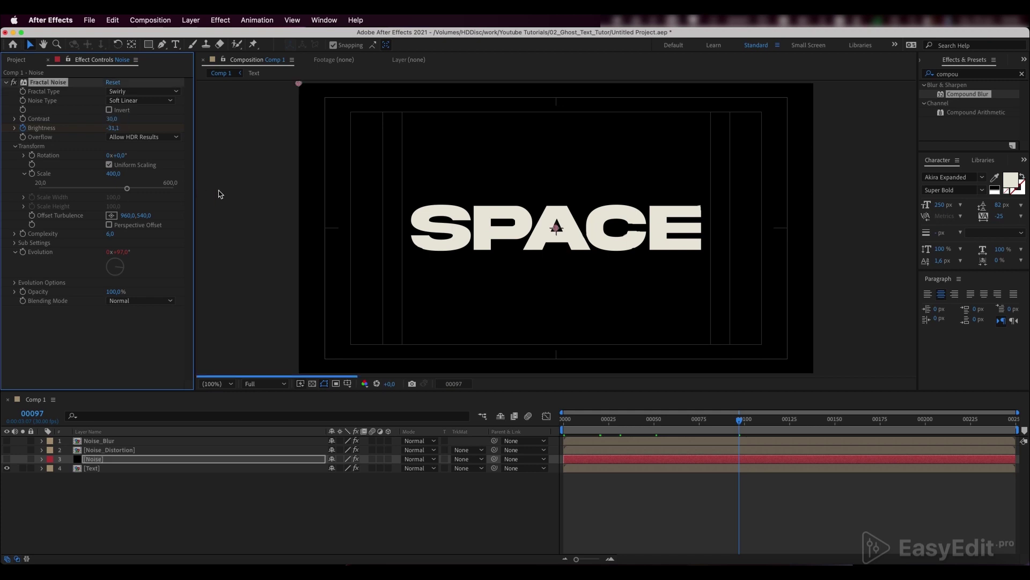
click(636, 419)
click(602, 428)
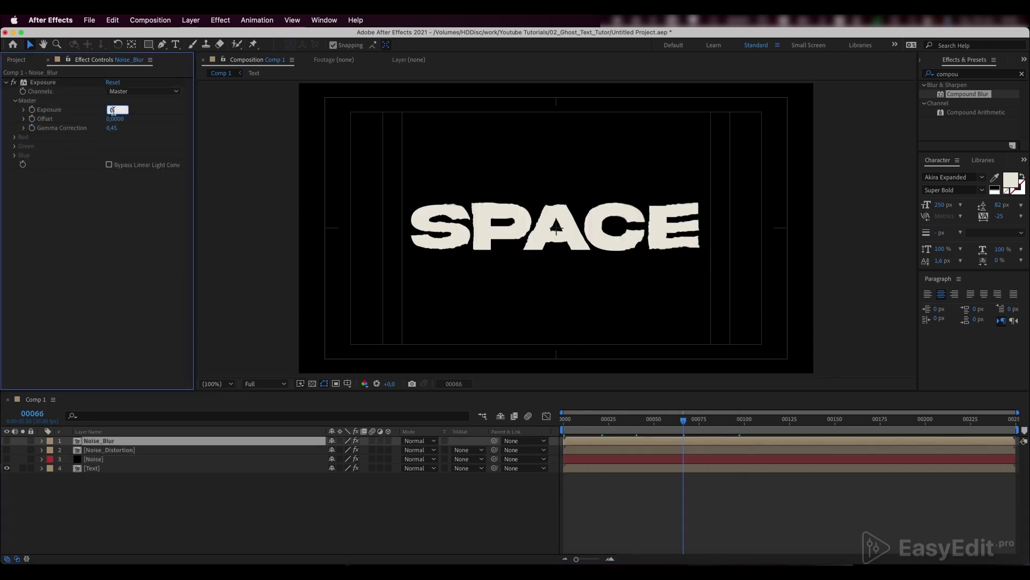
Set the Noise_Blur layer's Exposure effect to an exposure of 4,30 and a gamma correction of 0,46
text(4)
key(Return)
click(115, 128)
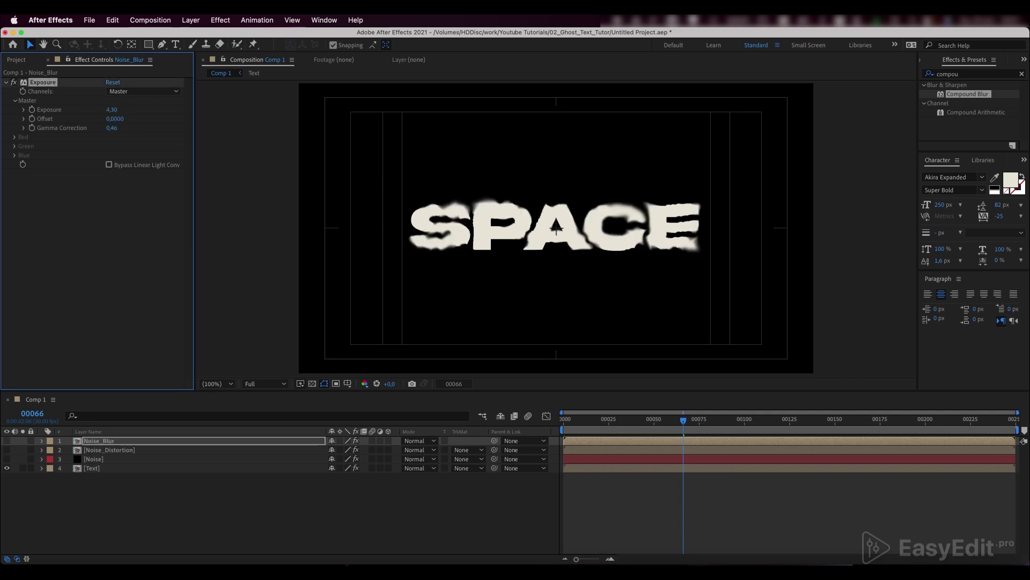
text(0,46)
At frame 34, set the Text layer's Compound Blur maximum to 120 and preview the animation
click(626, 424)
click(190, 468)
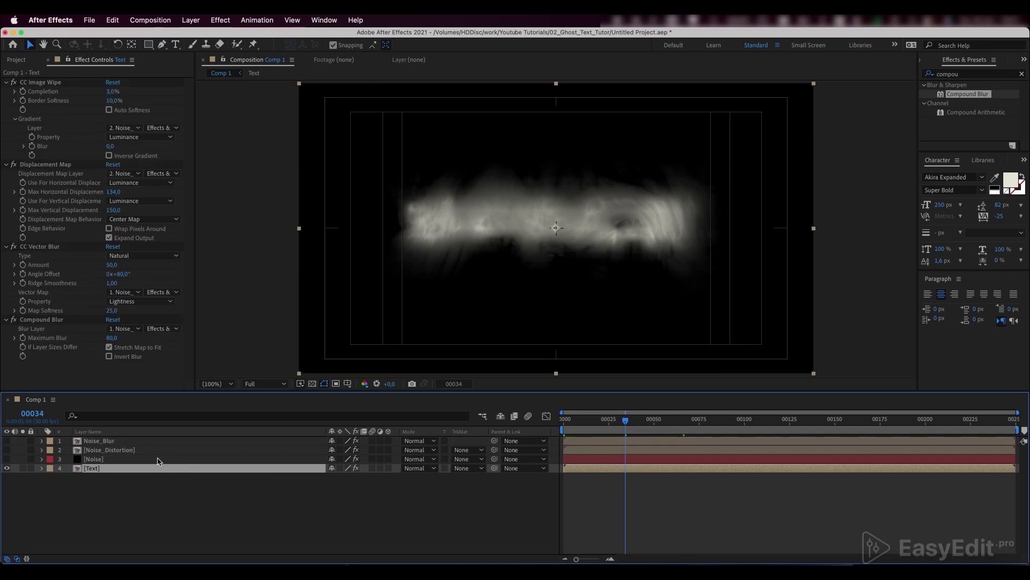
click(112, 338)
text(120)
key(Return)
key(space)
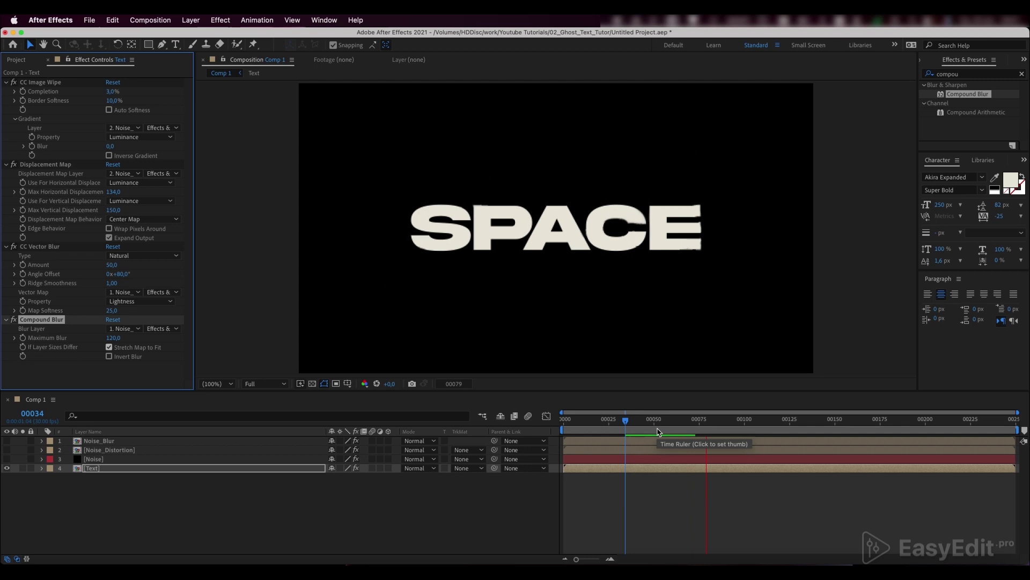
Set the Noise layer's Fractal Noise complexity to 3 and preview the animation from frame 0
click(113, 462)
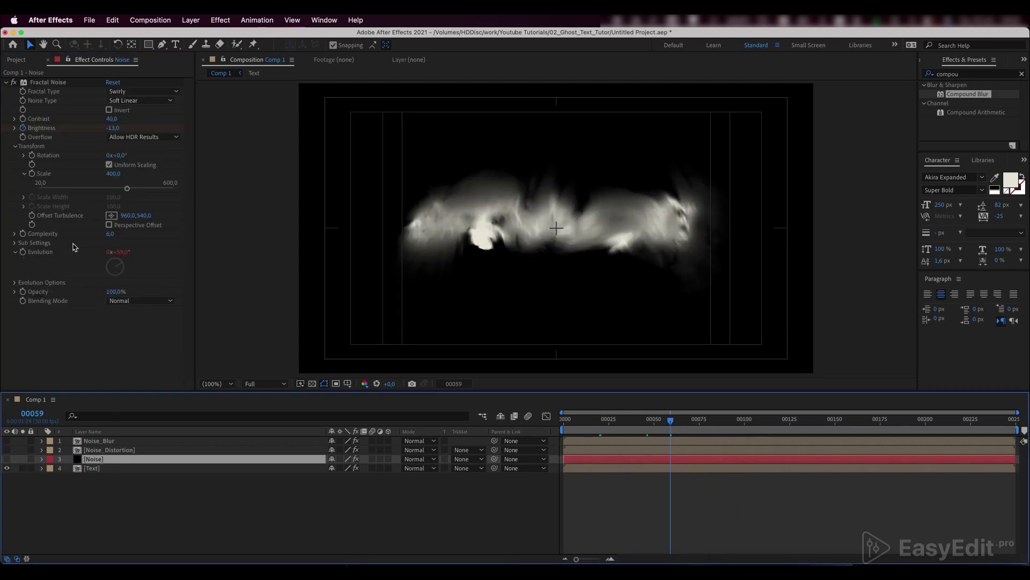
key(space)
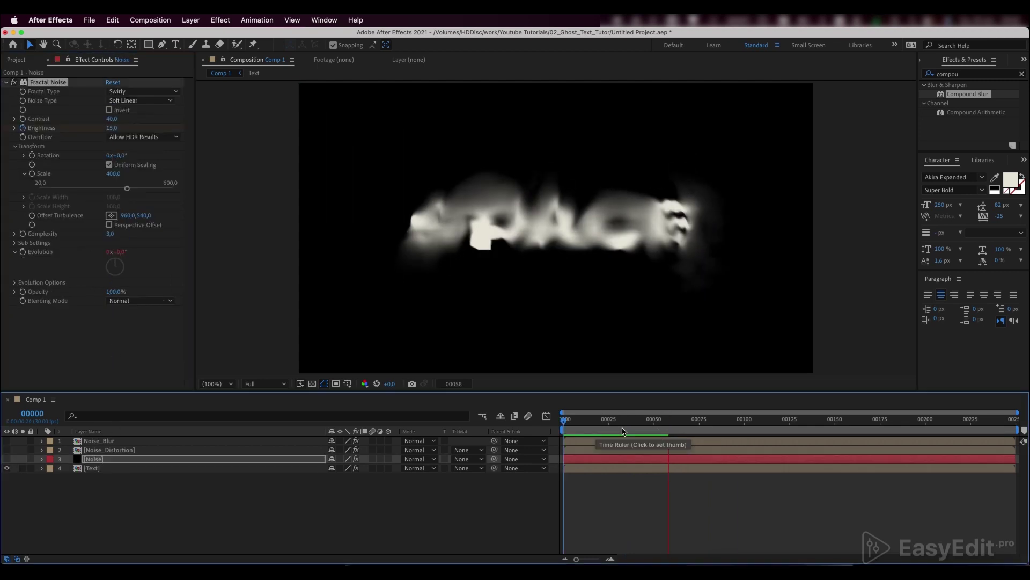
Open the Text precomposition, find Turbulent Displace, and apply it to the SPACE text layer
double_click(91, 468)
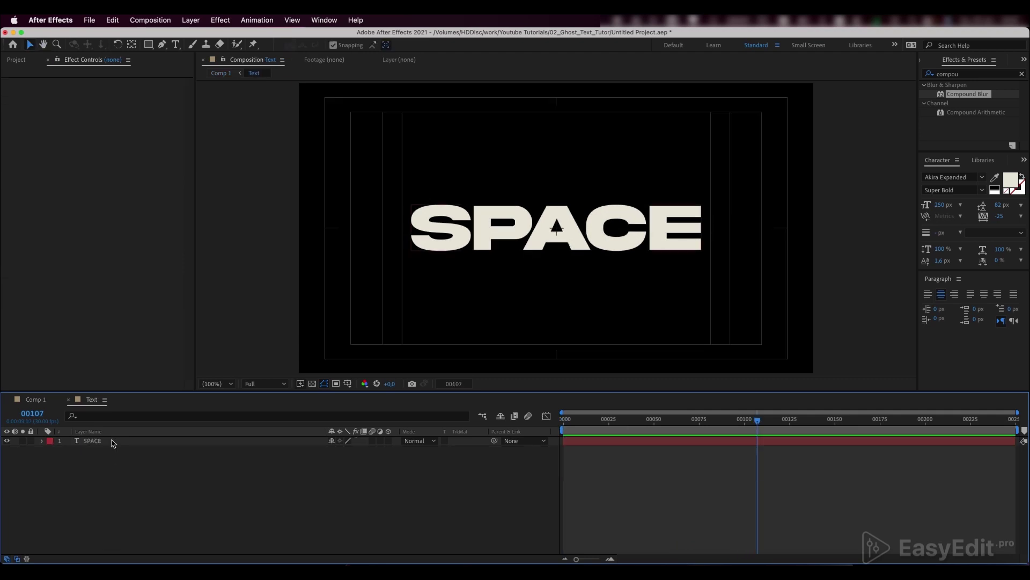
click(112, 444)
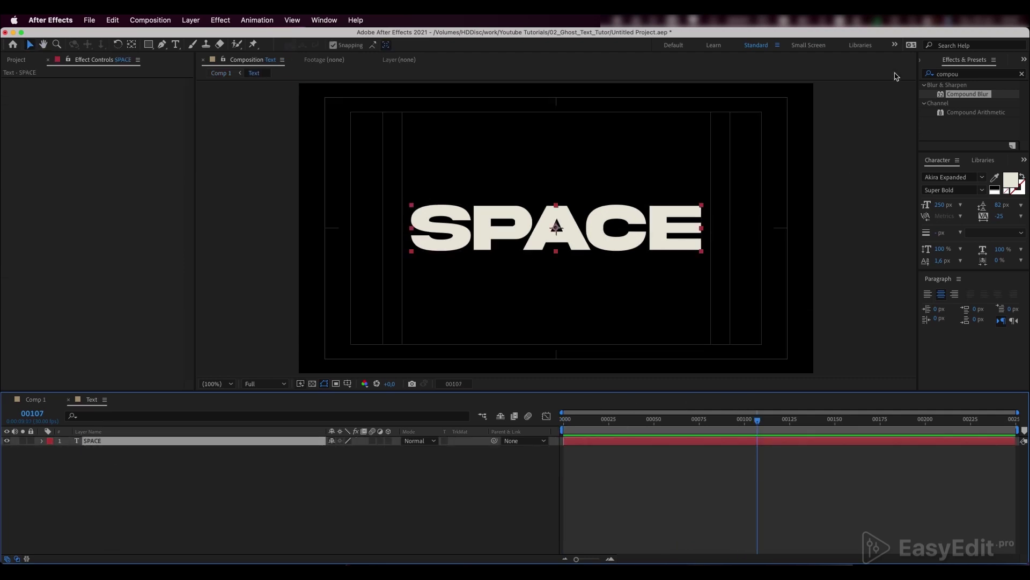
click(957, 74)
text(t)
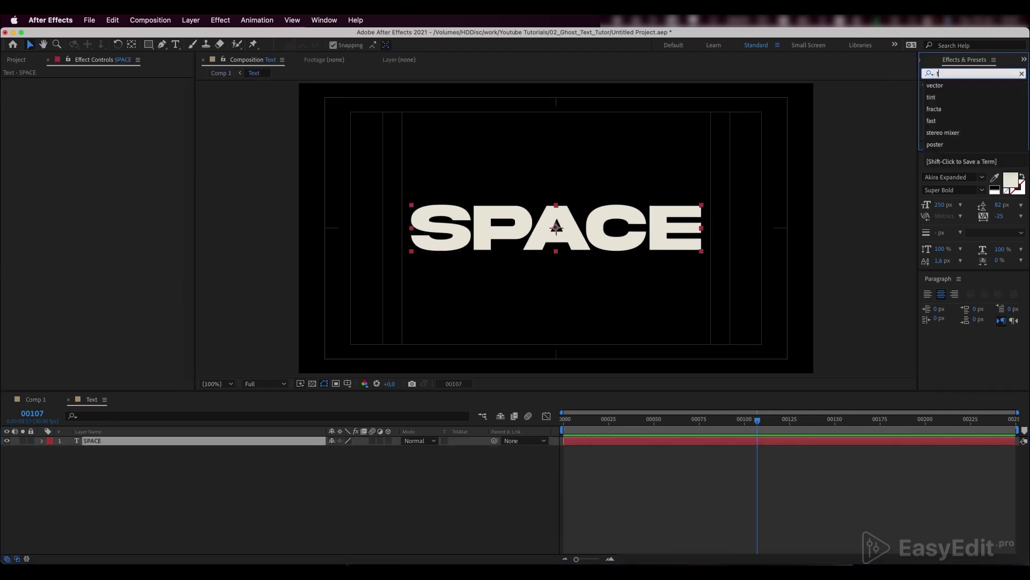
text(urbu)
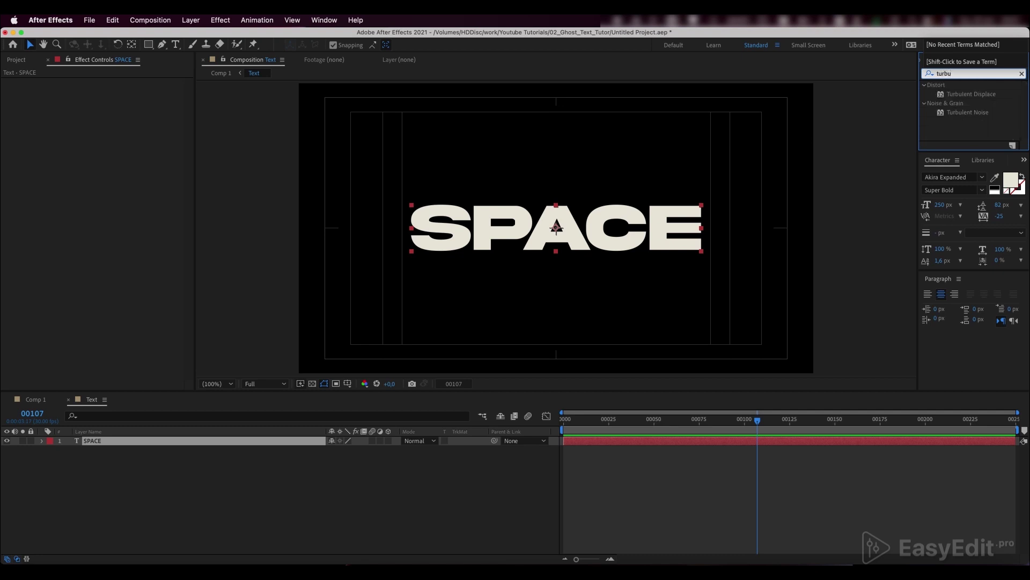
double_click(982, 95)
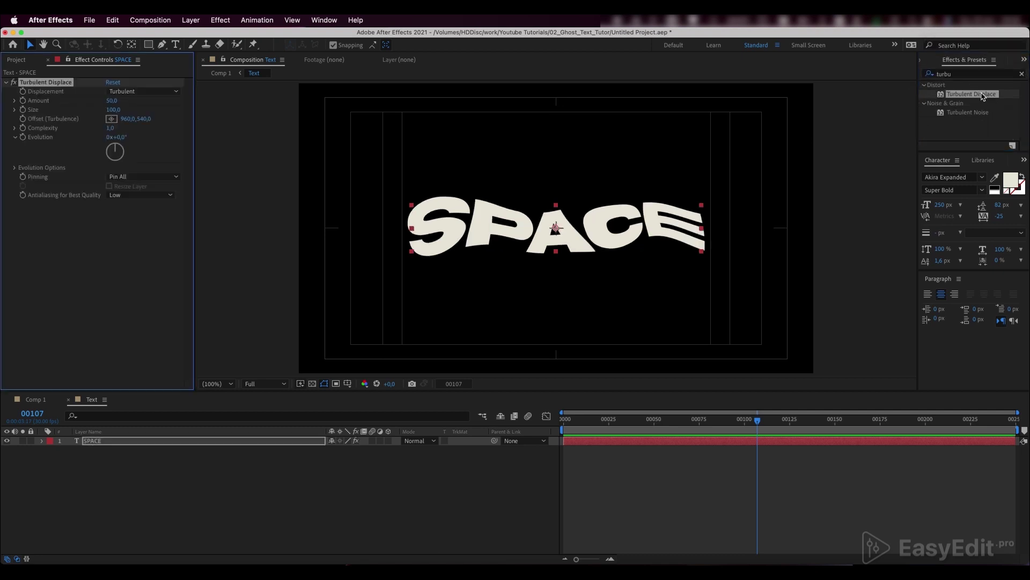
At frame 200, set the SPACE layer's Turbulent Displace amount to 0 and keyframe it
drag(773, 433, 925, 432)
click(111, 101)
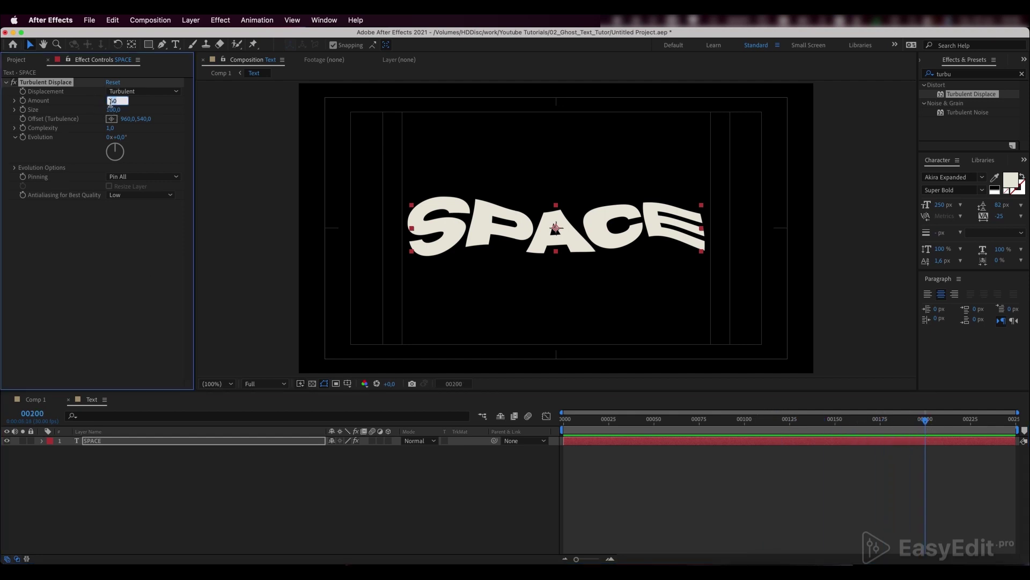
text(0)
key(Return)
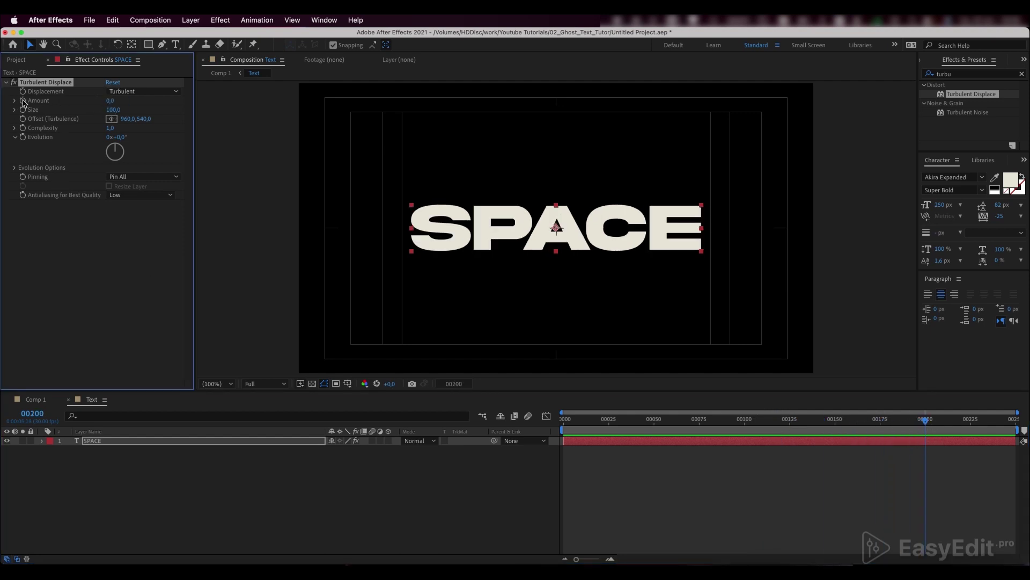
At frame 0, keyframe the Turbulent Displace amount at 100 and set the effect's size to 60
drag(571, 421, 465, 422)
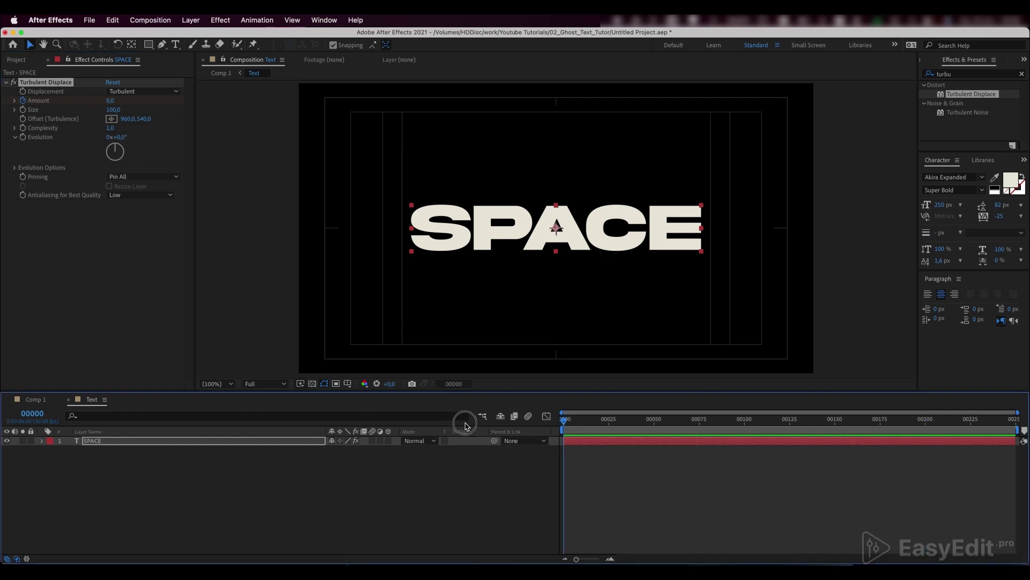
click(111, 101)
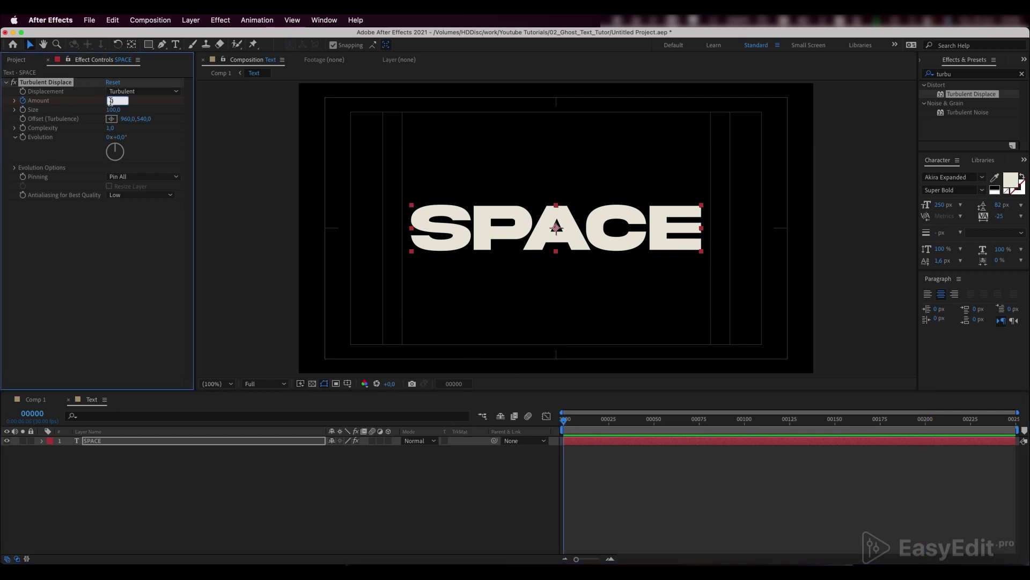
key(Return)
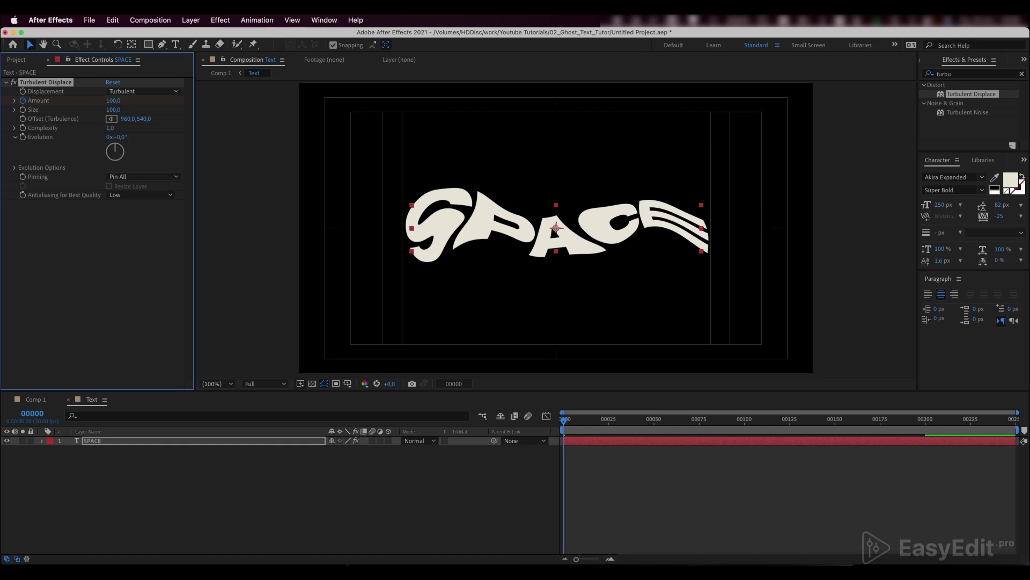
click(111, 110)
text(60)
key(Return)
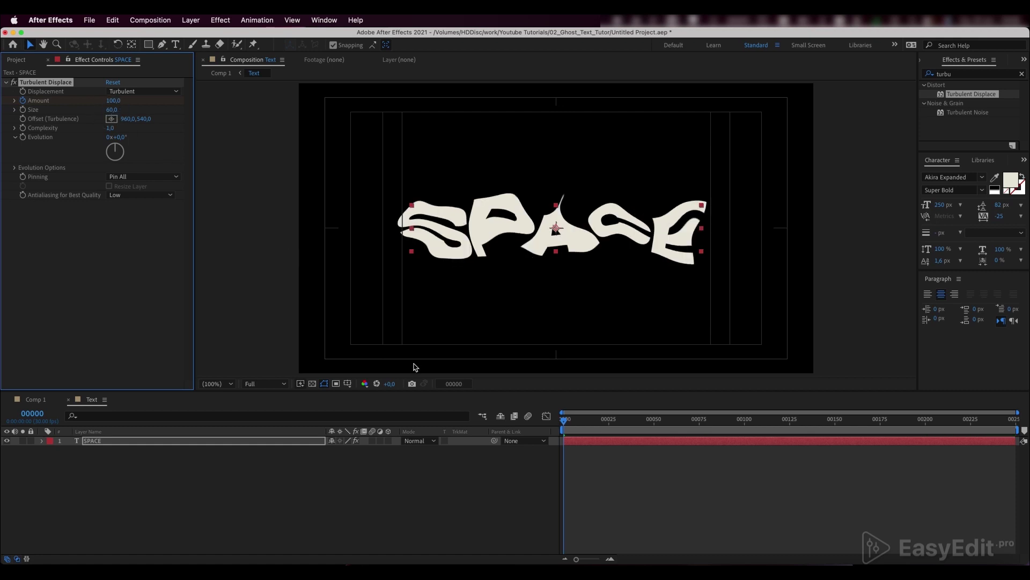
Easy-ease the two Amount keyframes, reshape their speed curve for a fast start and long slow finish, and preview the animation
key(u)
drag(936, 452, 533, 467)
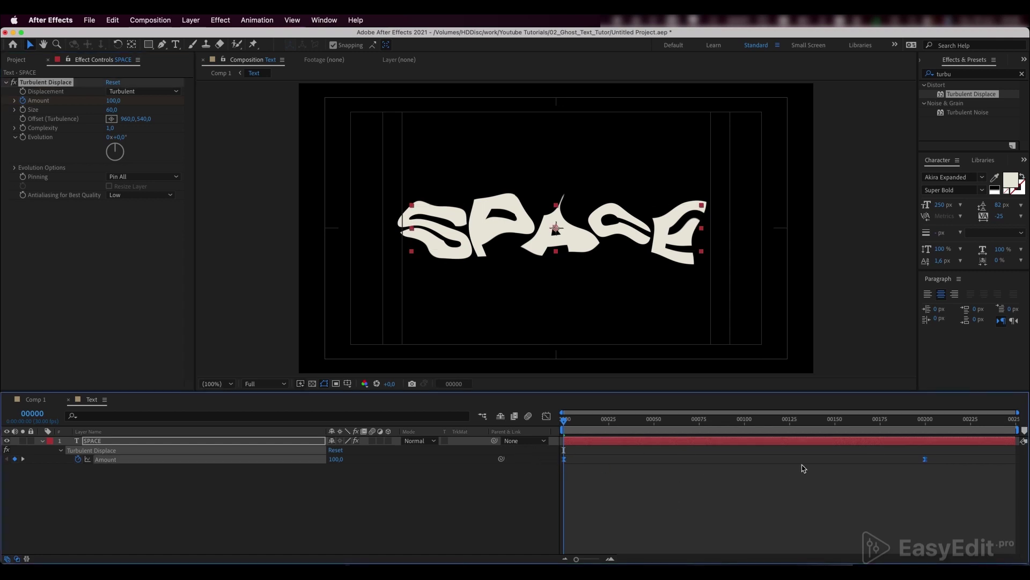
click(547, 416)
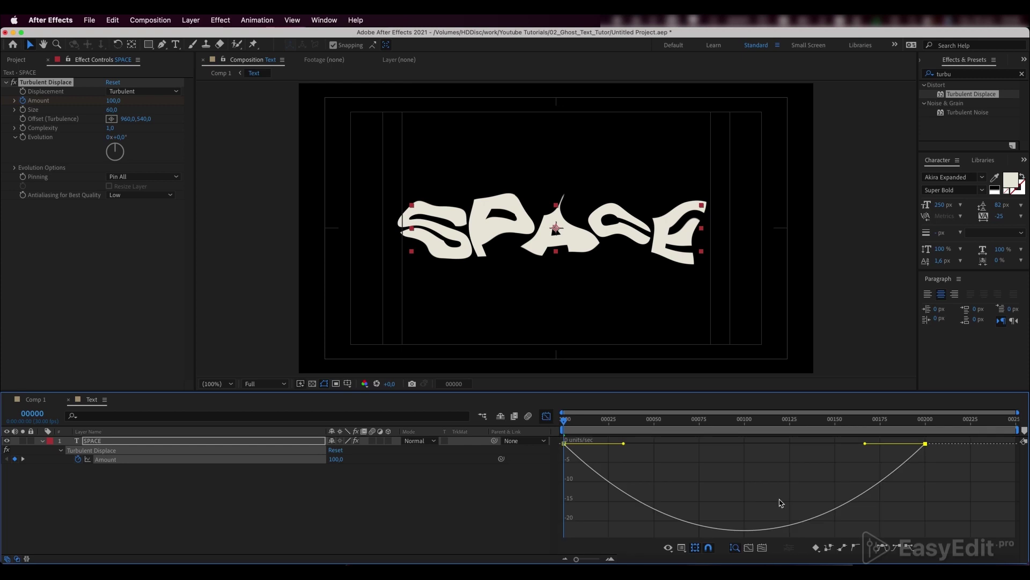
drag(865, 443, 744, 444)
drag(623, 443, 566, 446)
click(546, 416)
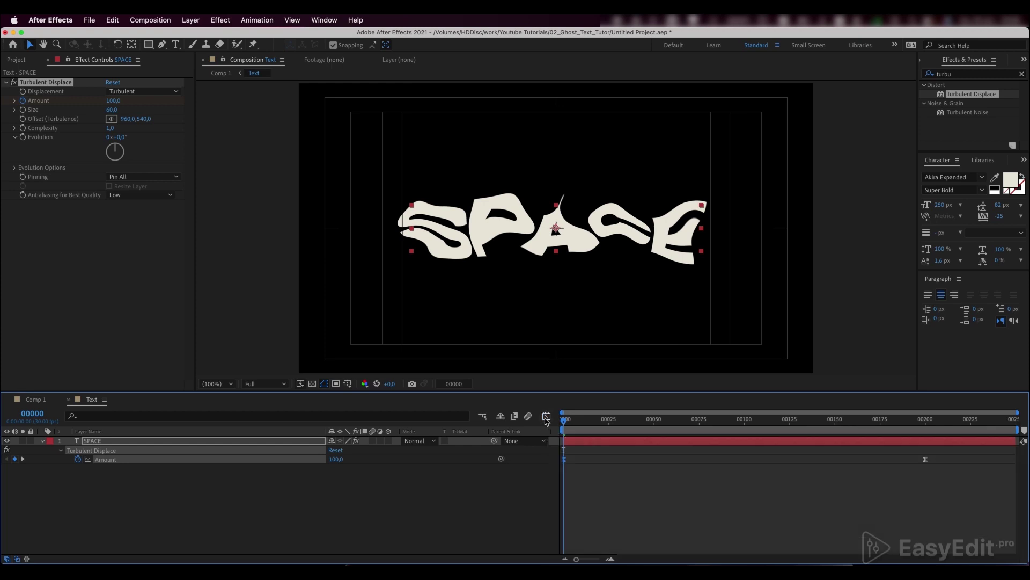
key(space)
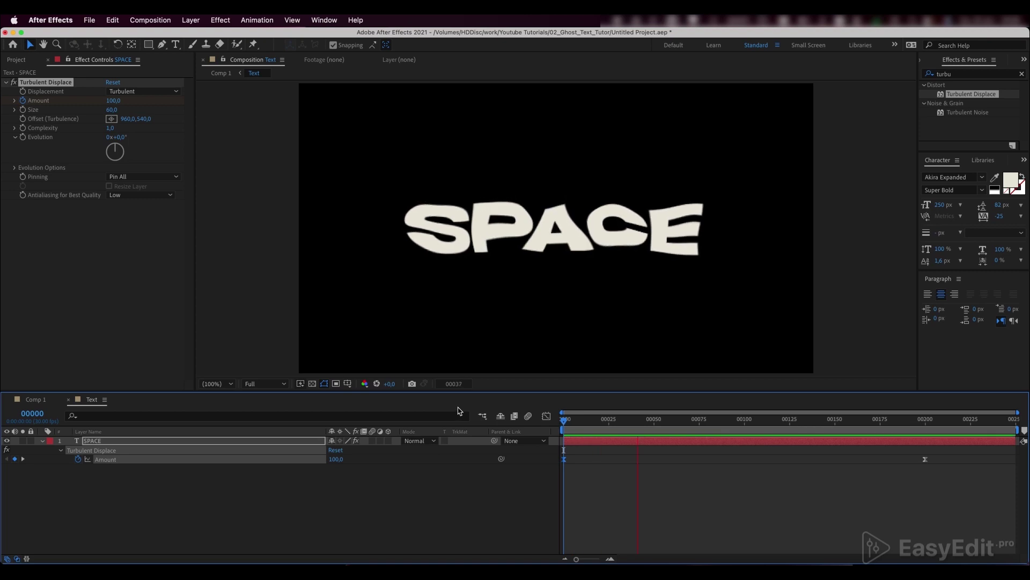
key(space)
In Comp 1, duplicate the Text layer, select the lower copy and collapse all its effects
click(34, 399)
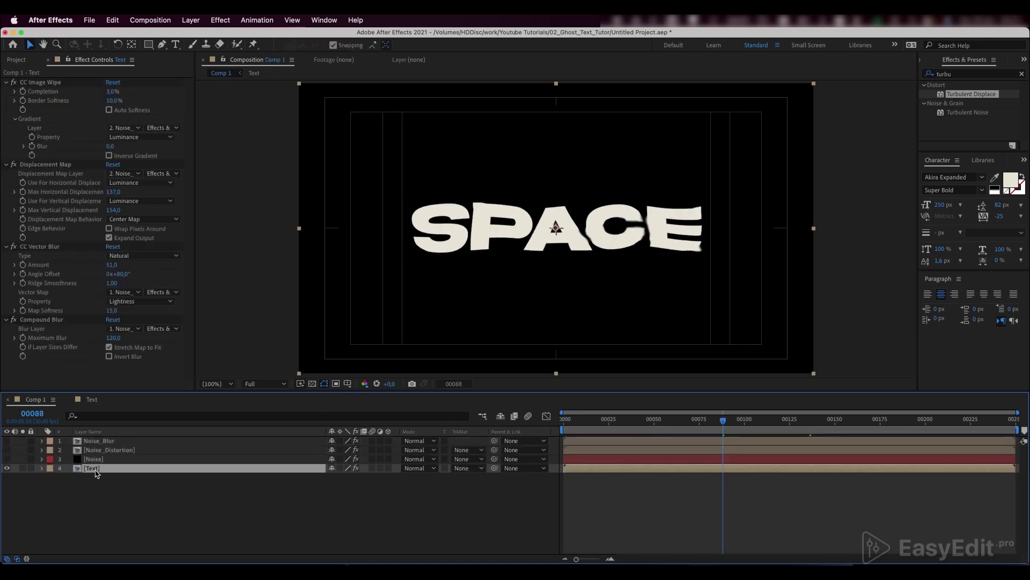
key(ctrl+d)
click(93, 477)
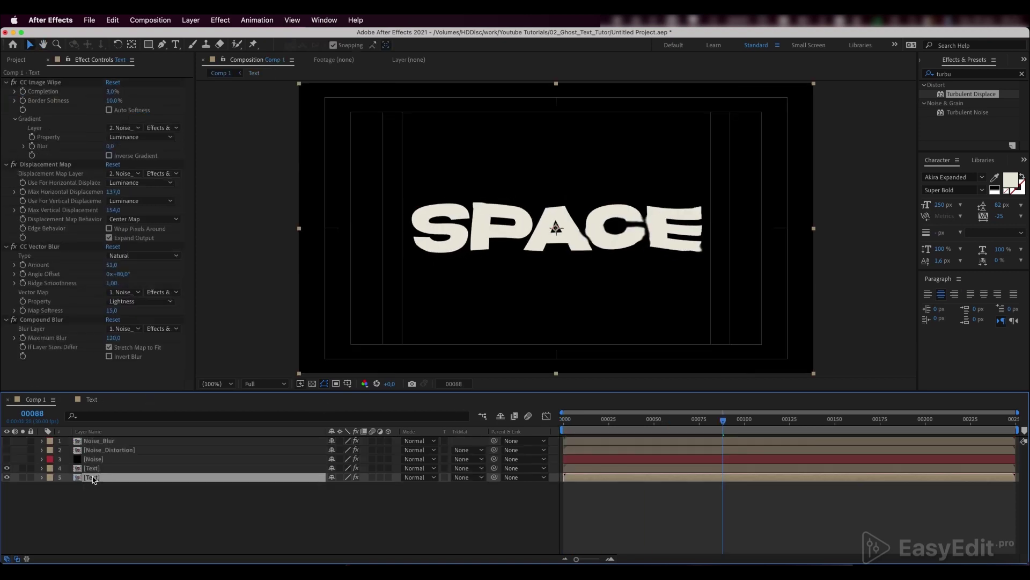
click(43, 320)
key(ctrl+a)
click(5, 82)
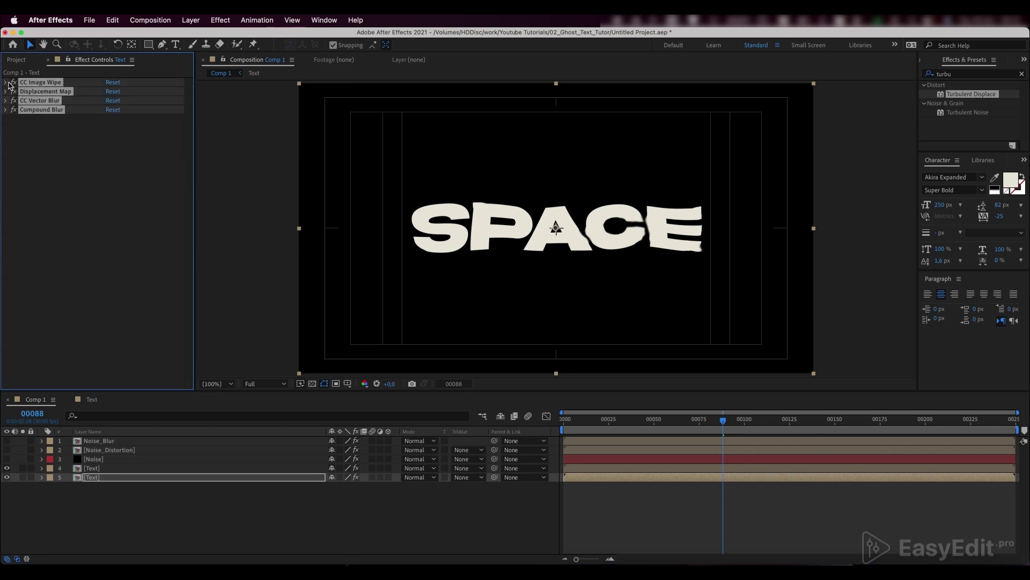
click(65, 173)
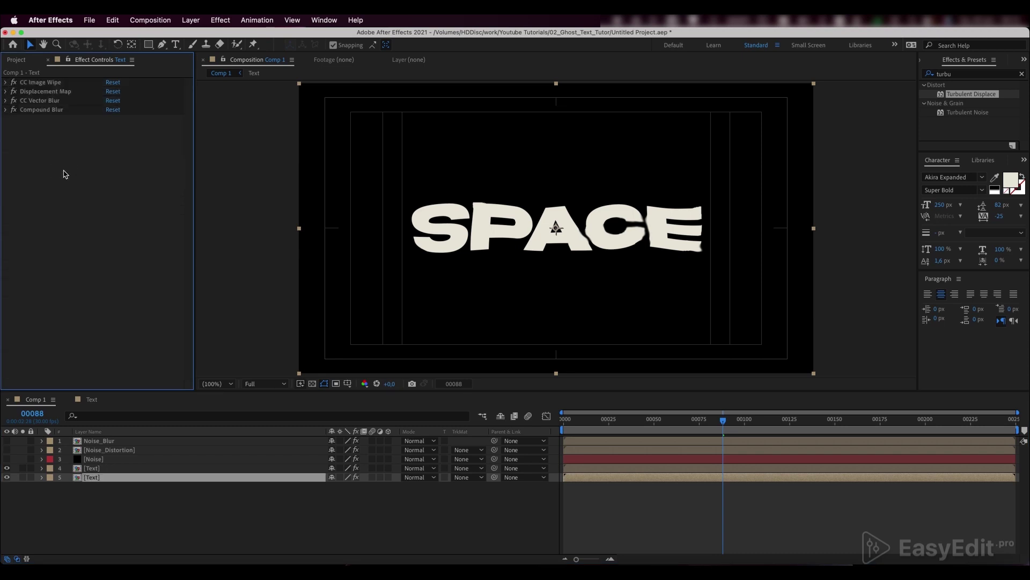
Add Simple Choker above the lower Text layer's other effects and set its choke matte to -30
click(963, 75)
text(simple)
drag(944, 113, 45, 85)
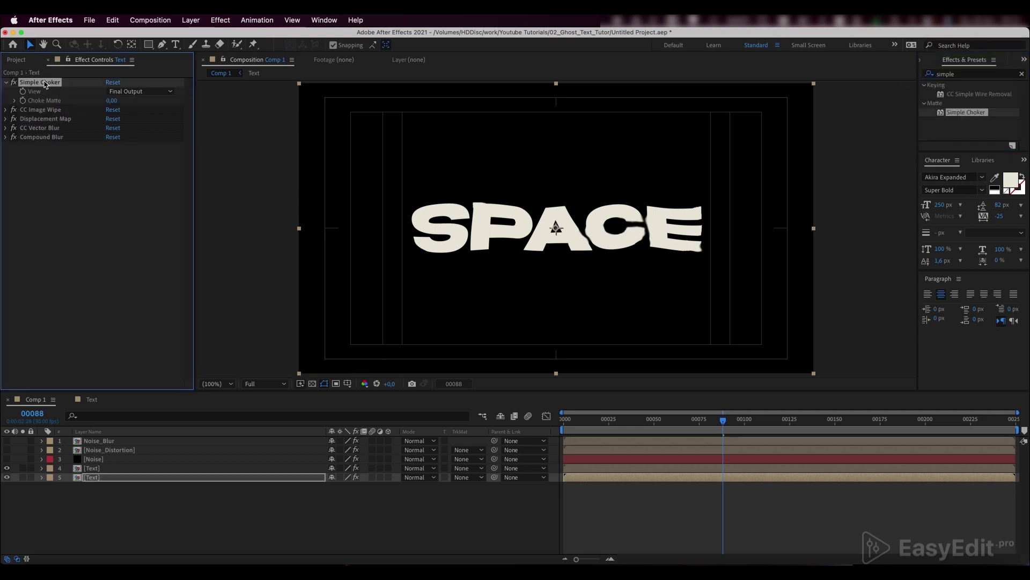
click(110, 101)
text(-30)
key(Return)
Add a Fill effect directly below Simple Choker on the lower Text layer and set its color to white, FFFFFF
click(966, 74)
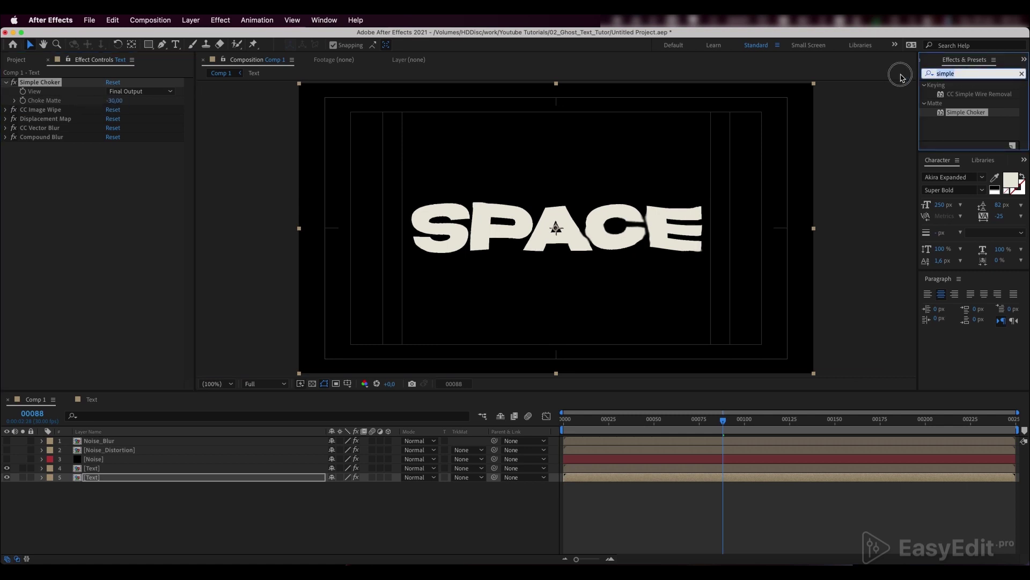
text(fill)
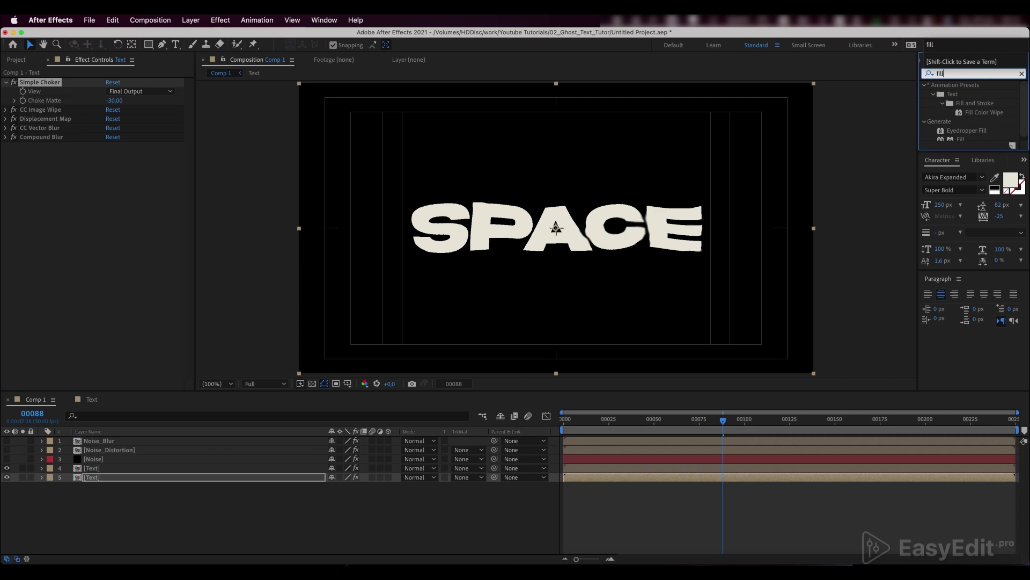
drag(961, 138, 42, 89)
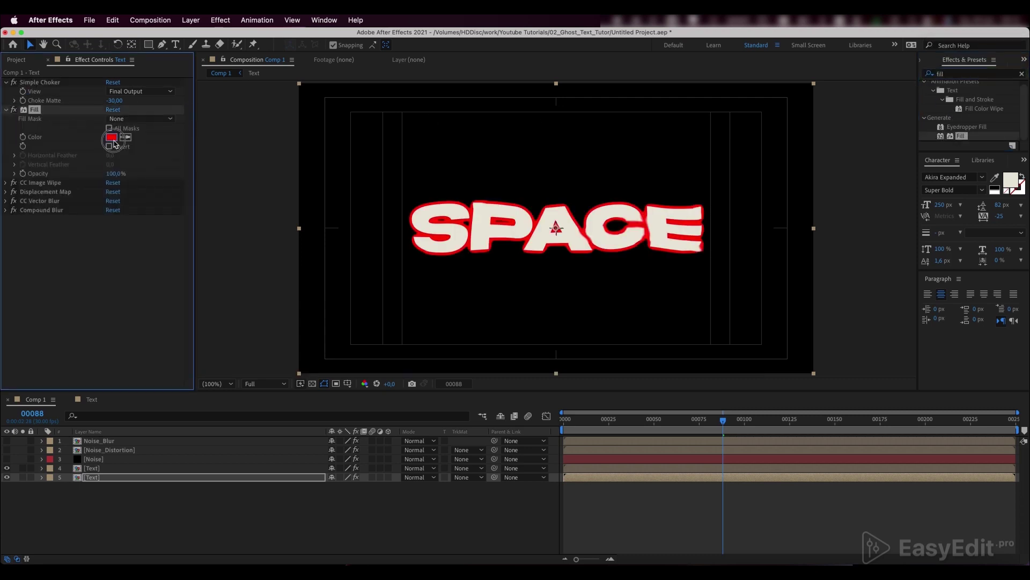
click(111, 137)
text(FFFFFF)
click(546, 413)
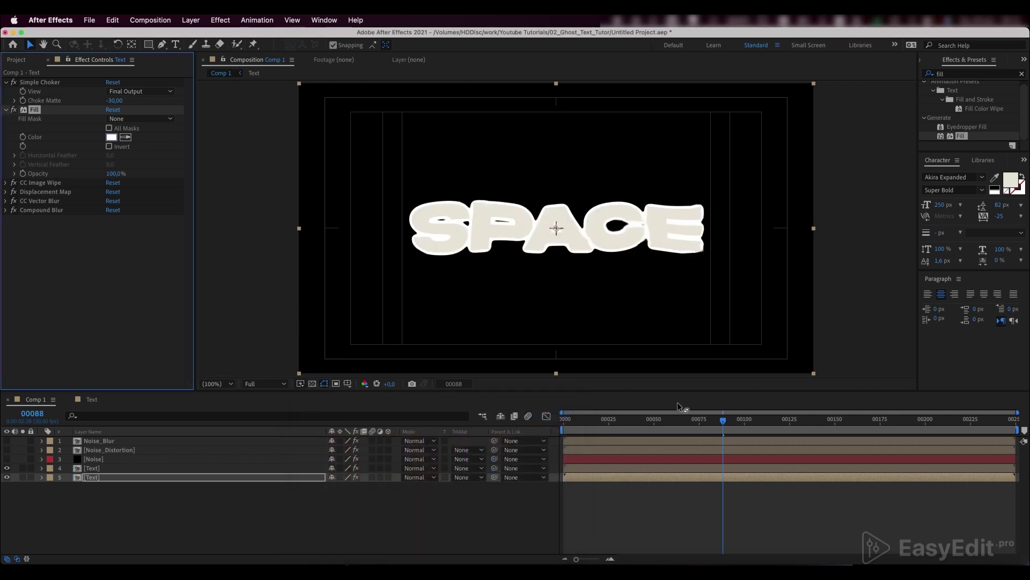
Add Roughen Edges to the lower Text layer and place it between Fill and CC Image Wipe
click(956, 77)
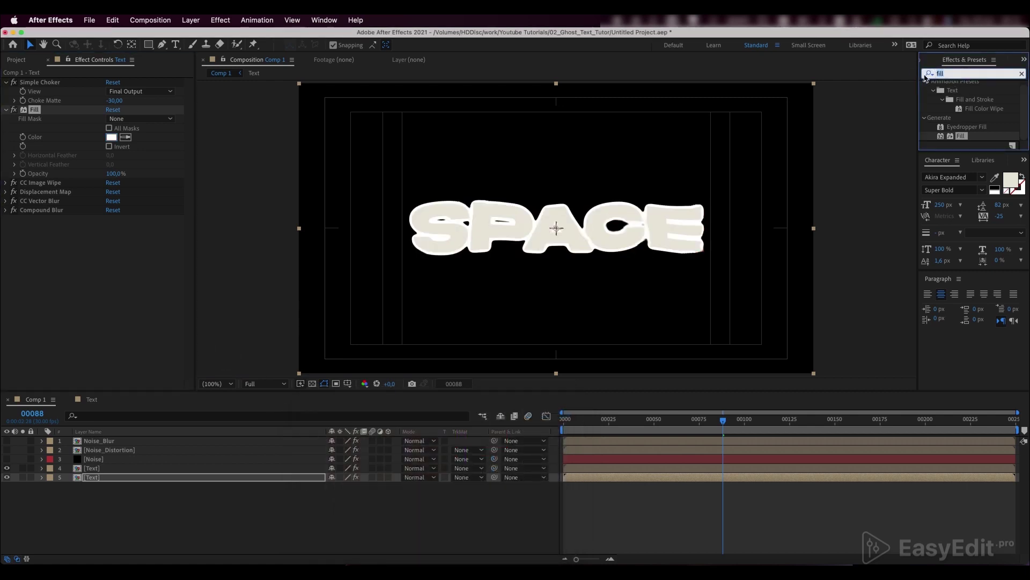
text(ro)
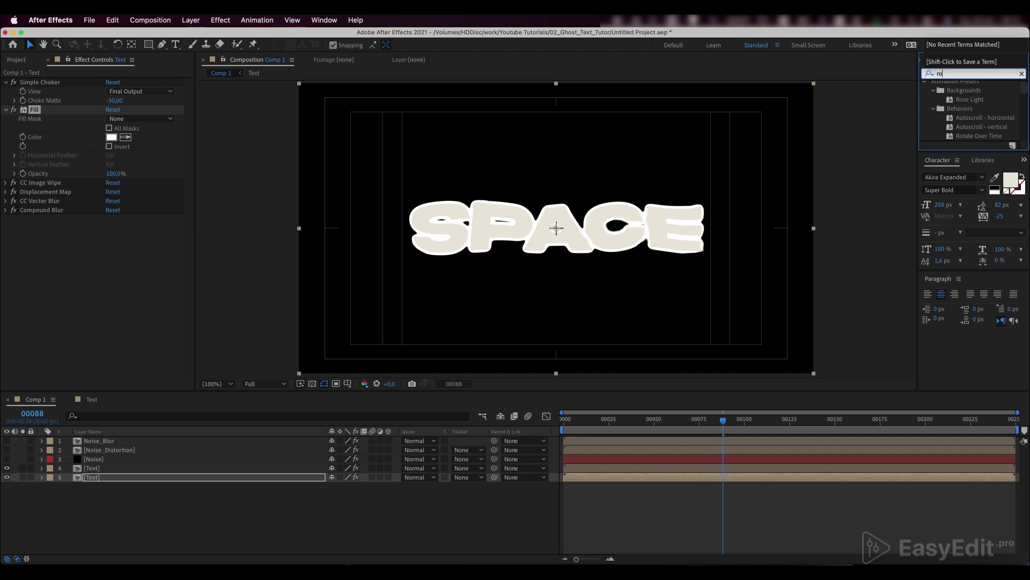
text(ugh)
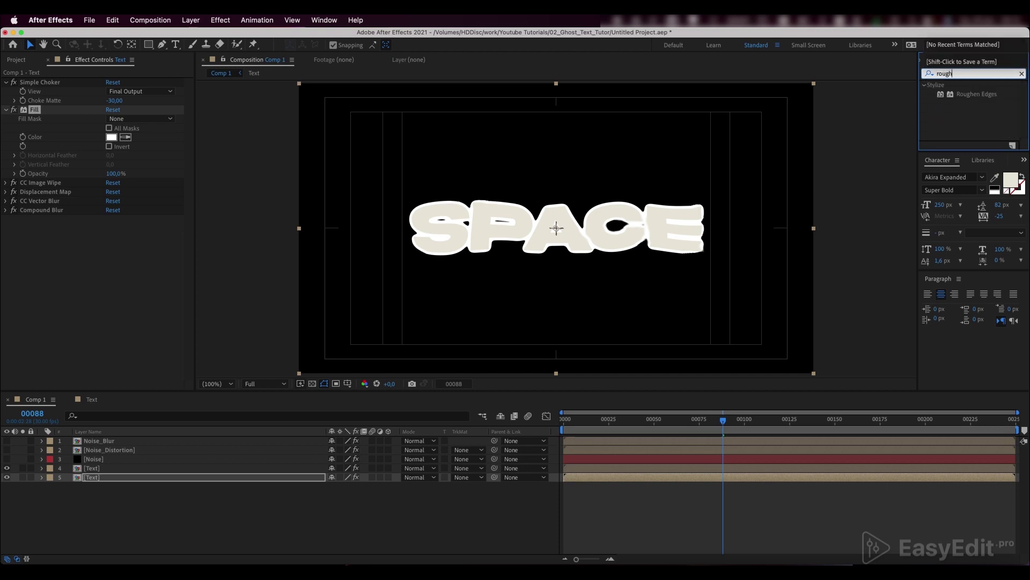
click(969, 96)
drag(972, 97, 23, 220)
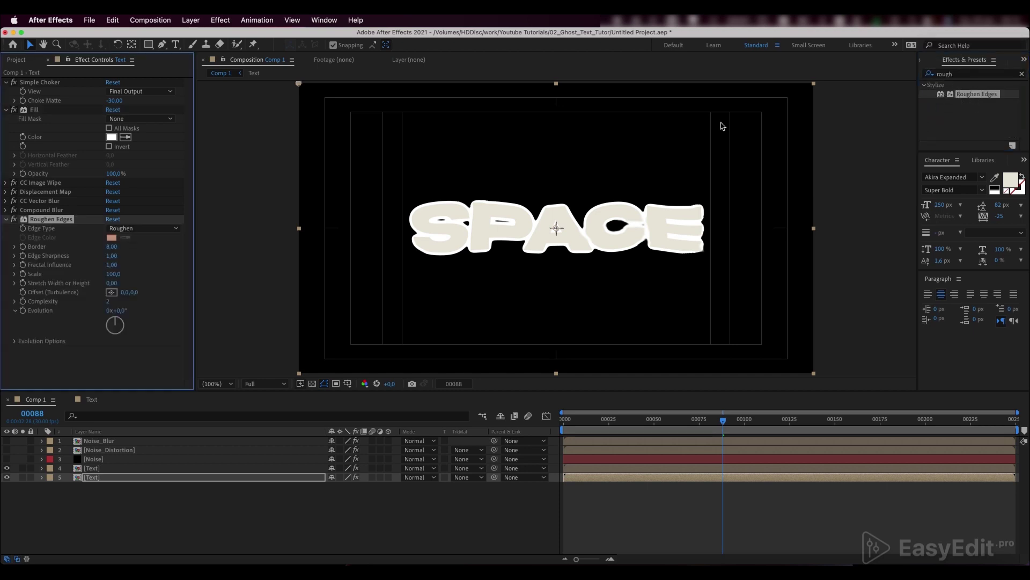
drag(46, 183, 46, 184)
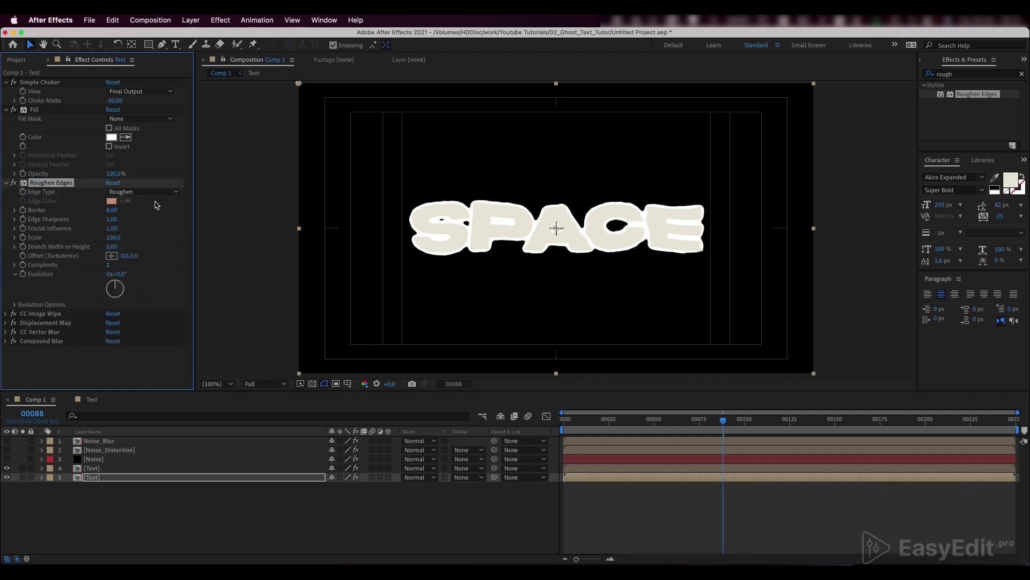
Set the Roughen Edges edge type to Spiky and its border to 45
click(156, 192)
click(151, 240)
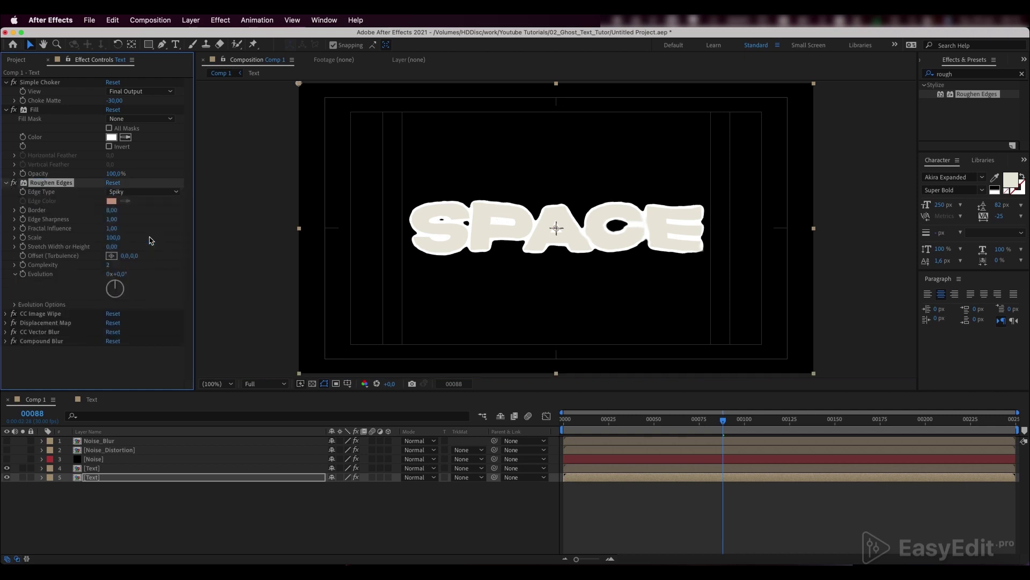
click(111, 210)
text(45)
key(Return)
Set the Roughen Edges edge sharpness to 0,20 and its scale to 108
click(115, 219)
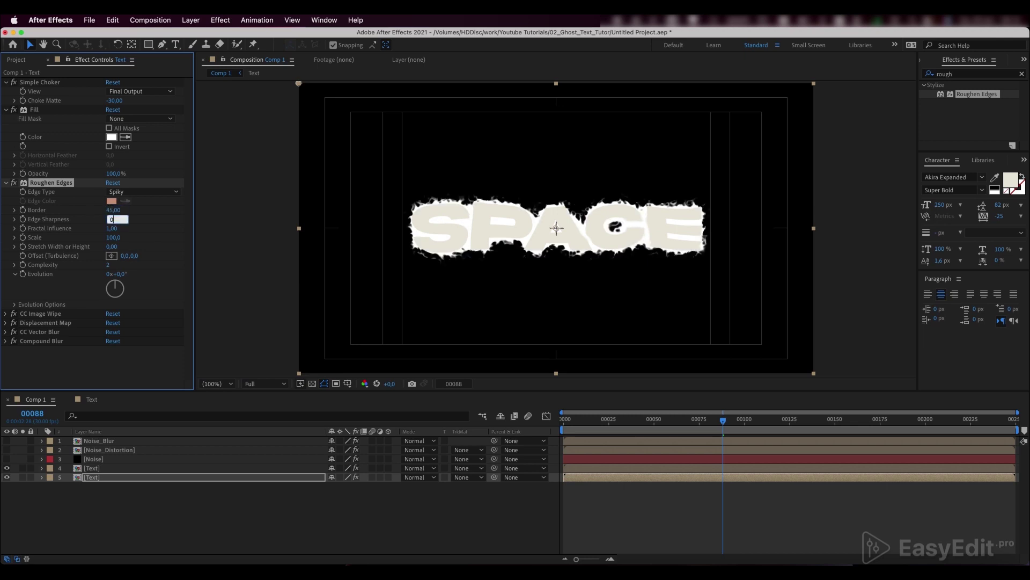
text(0.20)
key(Return)
click(112, 237)
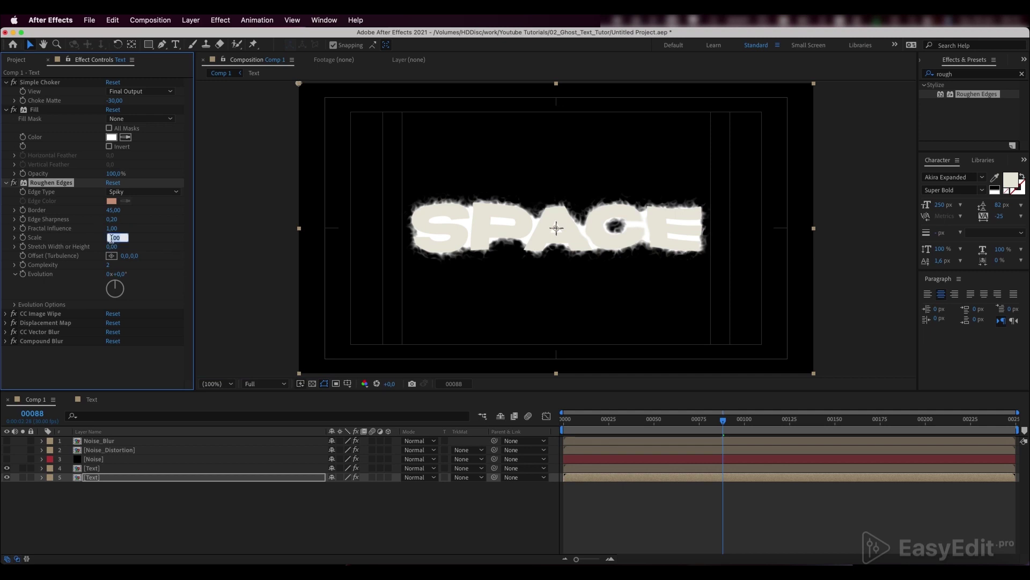
key(Return)
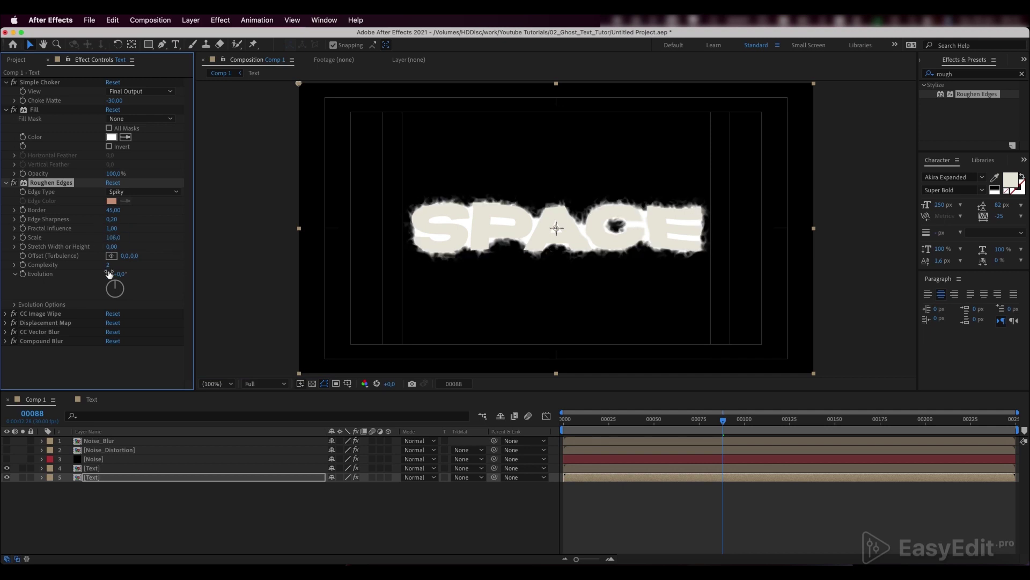
Add the expression time*60 to the Evolution property of Roughen Edges
alt+click(23, 274)
text(time)
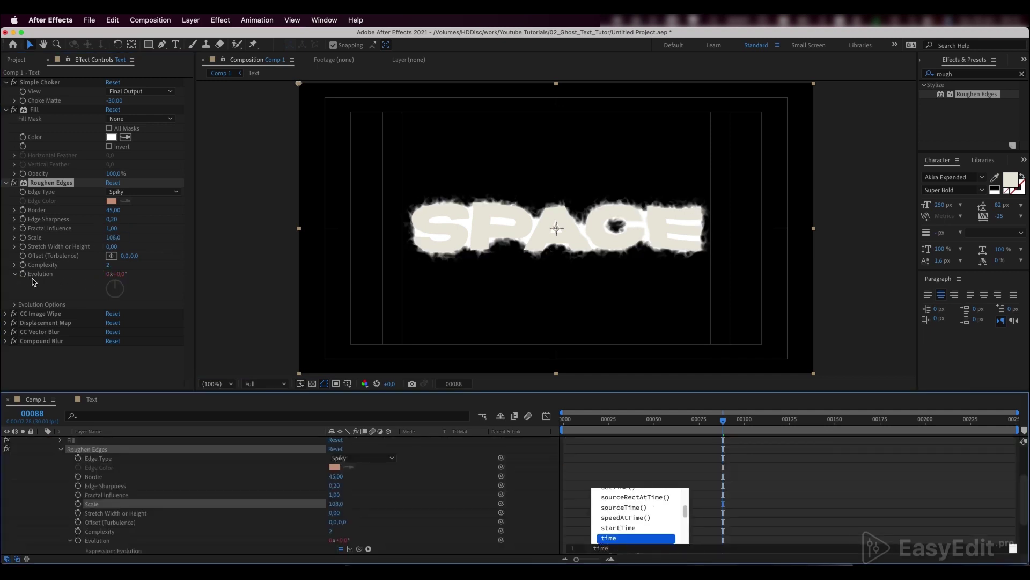
text(*60)
click(595, 511)
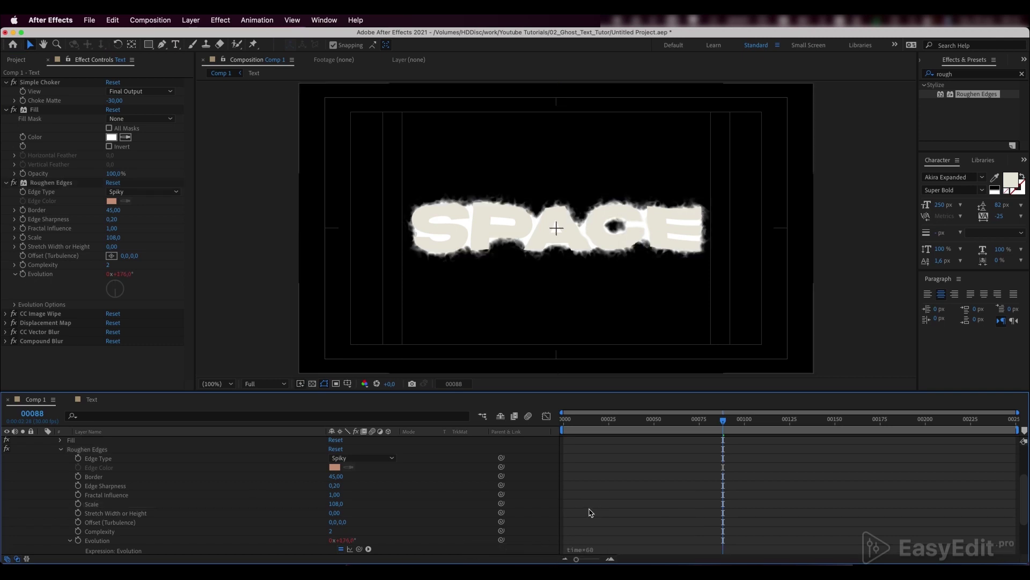
Collapse the lower Text layer's properties and set its opacity to 30%
key(u)
click(149, 469)
key(t)
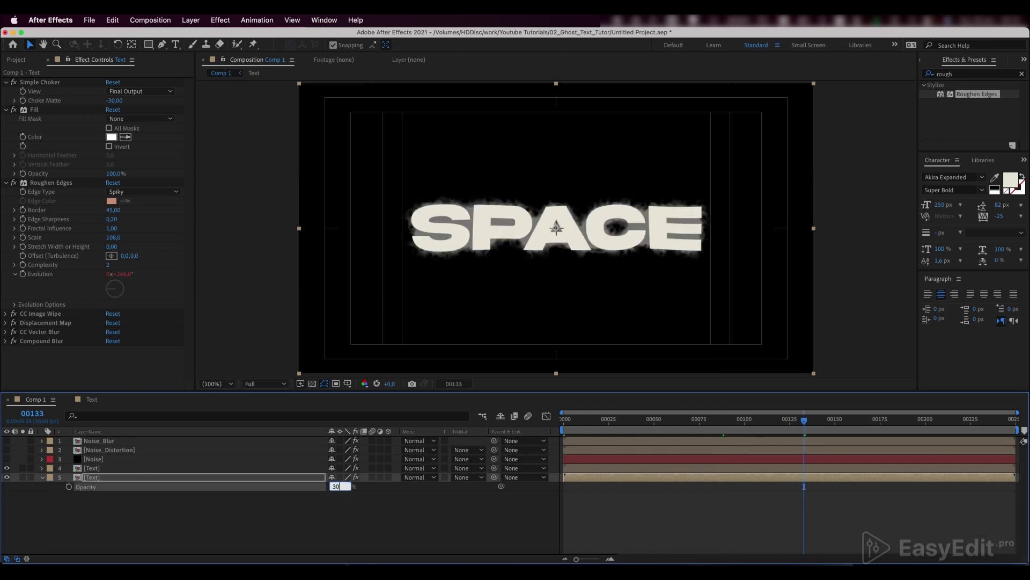
Duplicate the Noise_Blur layer and rename the copy Noise_Color
click(112, 440)
key(ctrl+d)
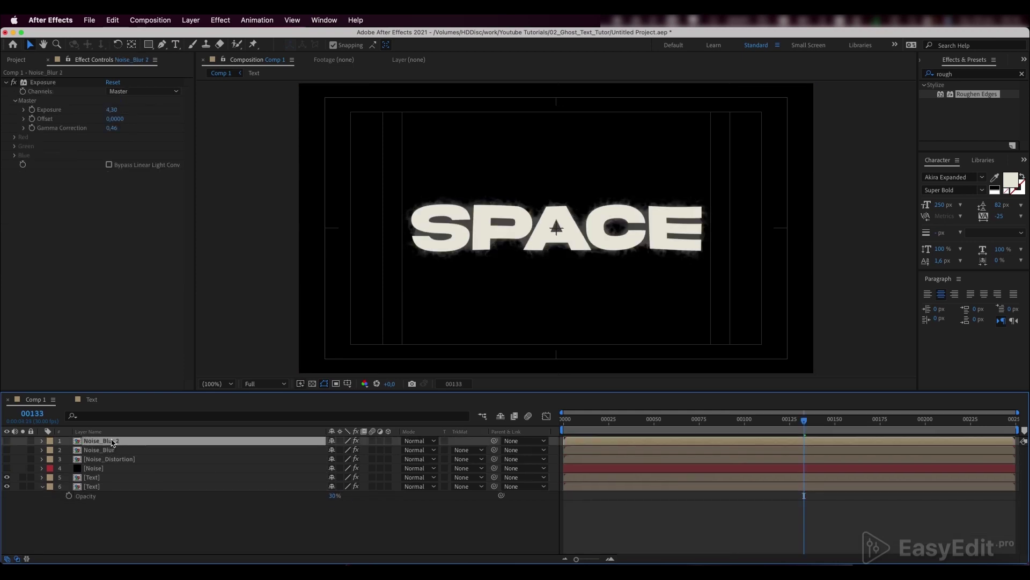
key(Return)
drag(99, 440, 134, 439)
text(Colo)
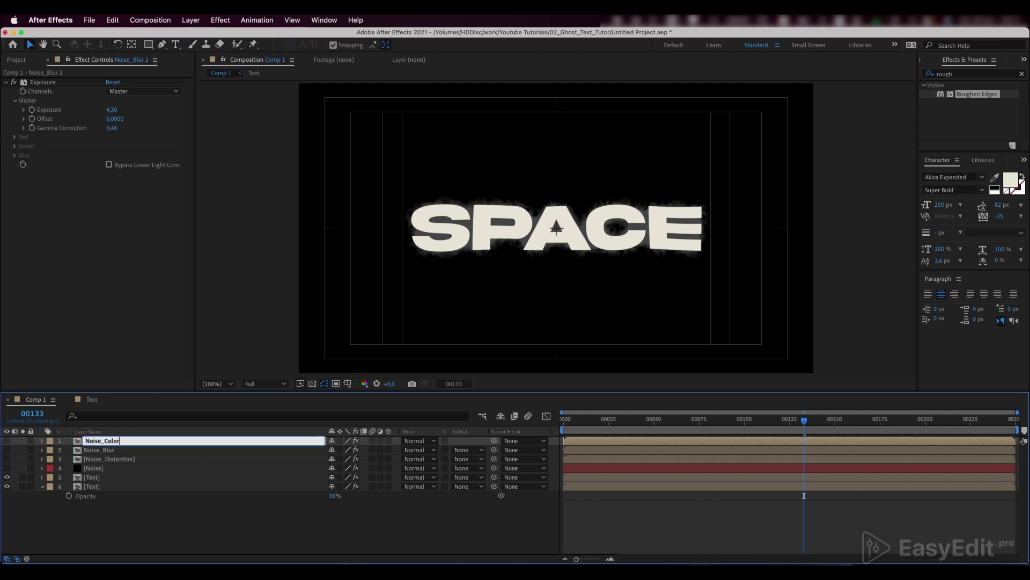
key(Return)
Find the Tint effect and apply it to the Noise_Color layer
click(966, 73)
text(tint)
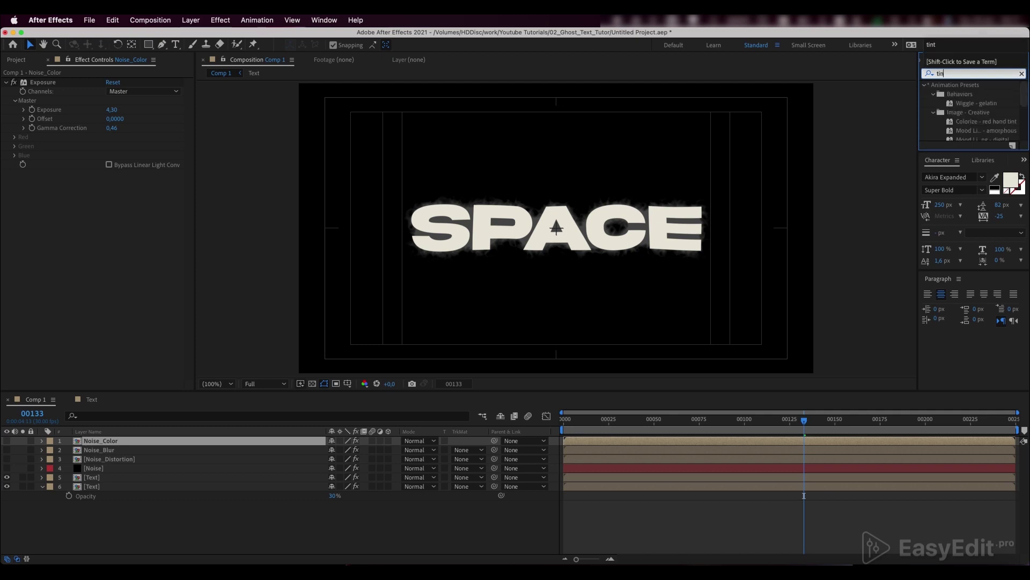
double_click(963, 121)
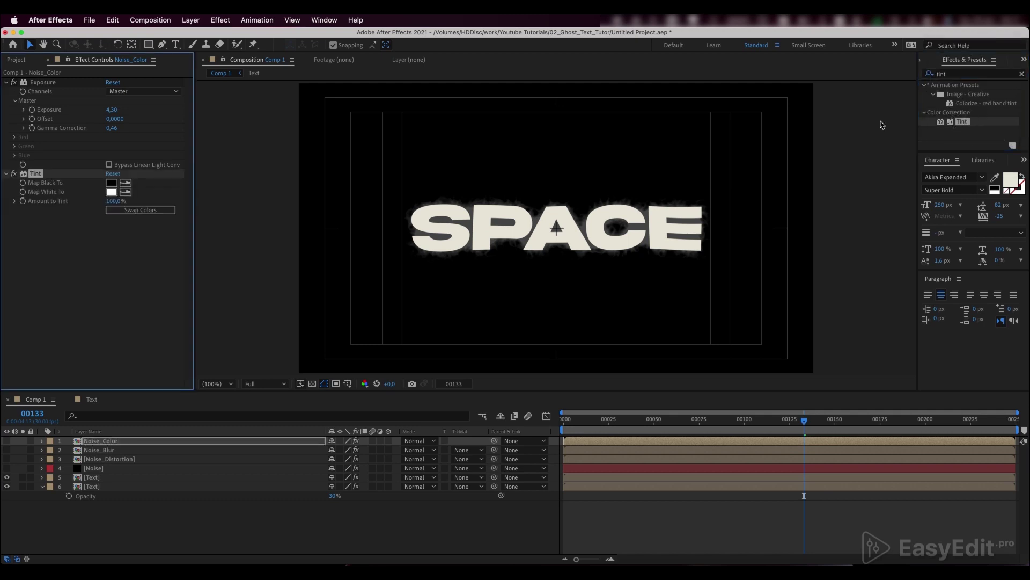
Set the Tint effect's Map Black To color on Noise_Color to a saturated blue
click(111, 182)
click(461, 465)
drag(425, 424, 435, 426)
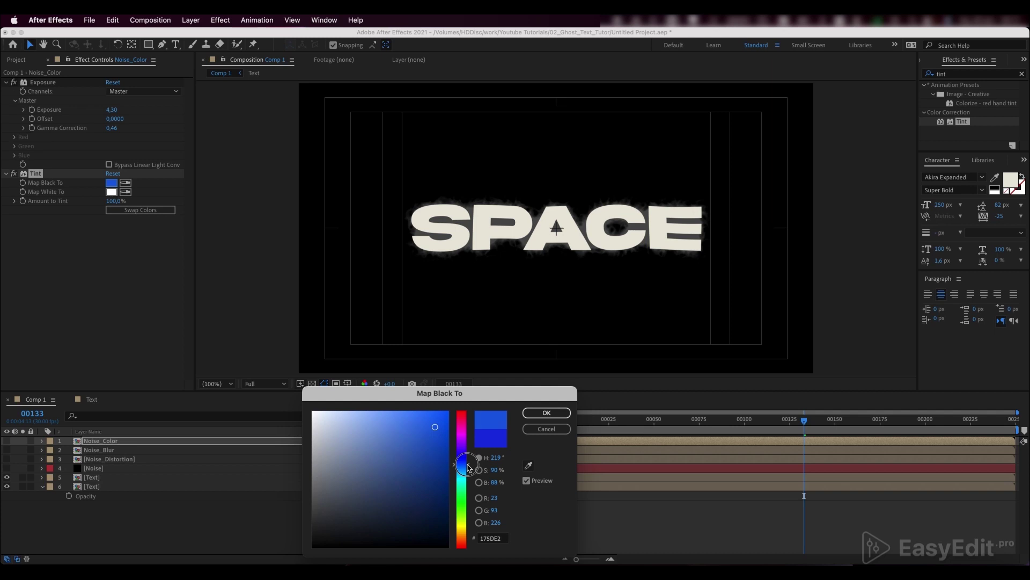
click(546, 413)
Make the Noise_Color layer visible and set its blending mode to Color
click(7, 440)
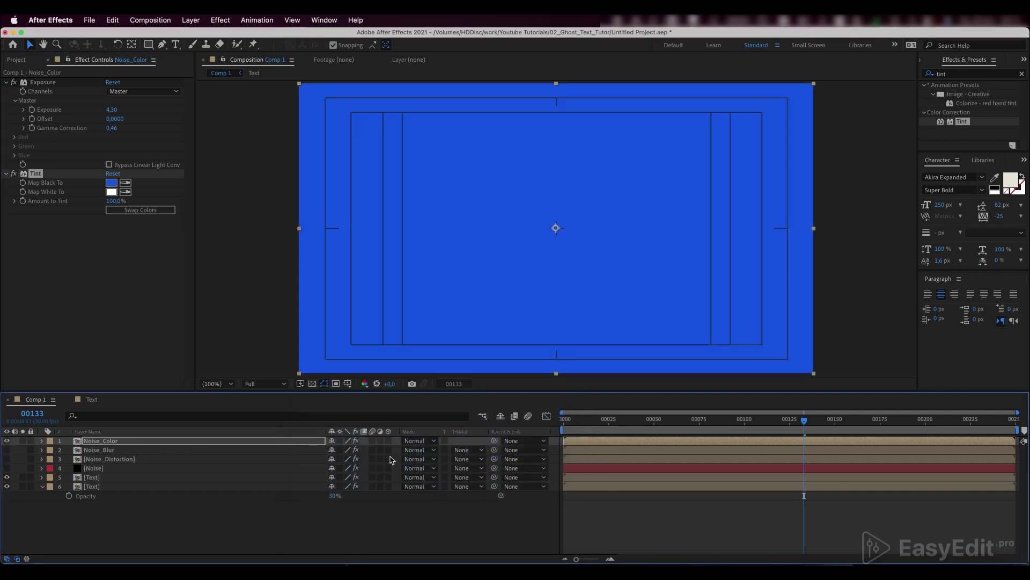
click(415, 441)
click(455, 457)
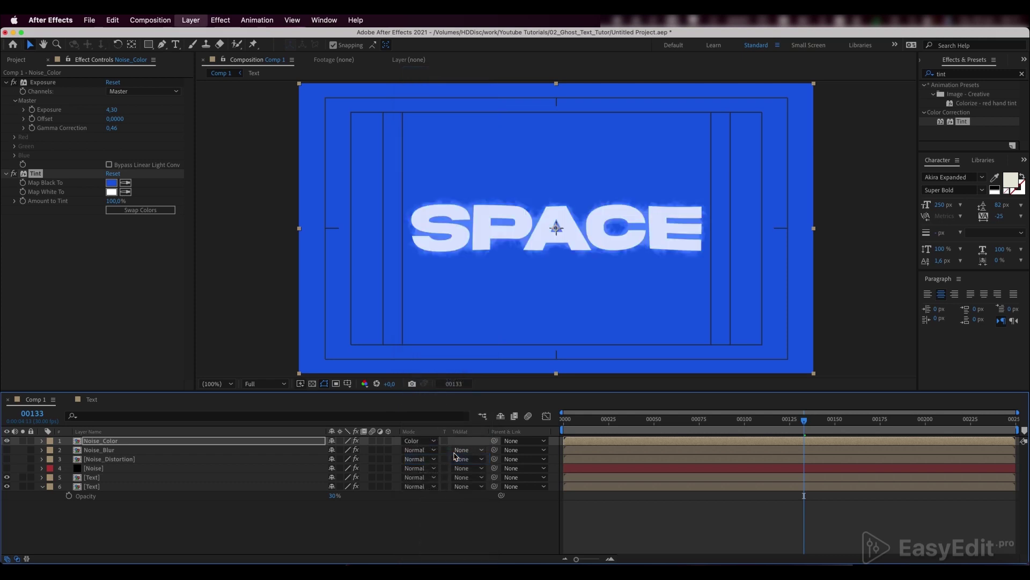
Check an earlier frame of the reveal and delete the Exposure effect from the Noise_Color layer
click(644, 427)
drag(644, 427, 741, 420)
click(43, 82)
key(Delete)
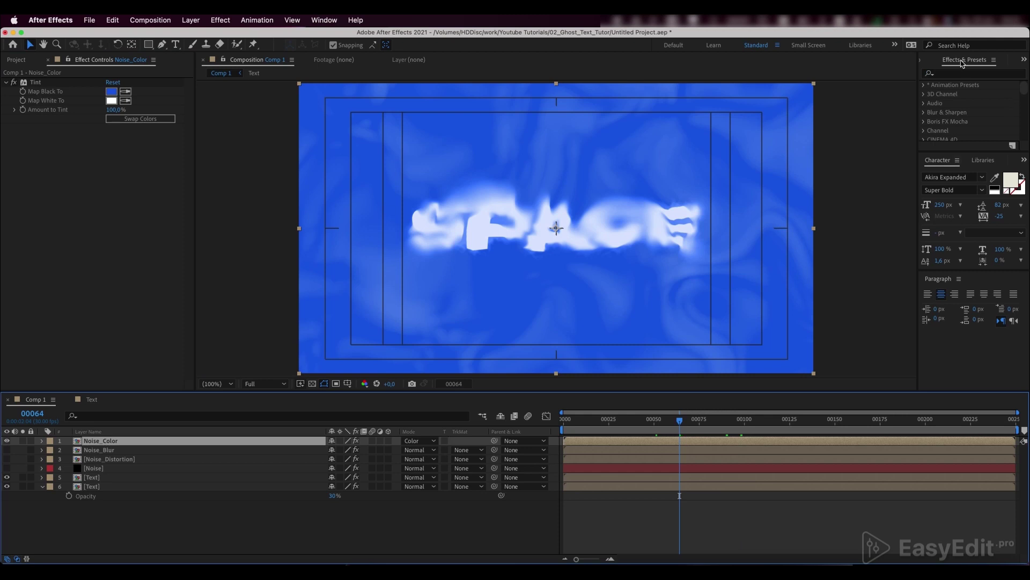
Apply Set Matte to Noise_Color, taking the matte from layer 5 Text with Effects & Masks as the source
click(961, 74)
text(set ma)
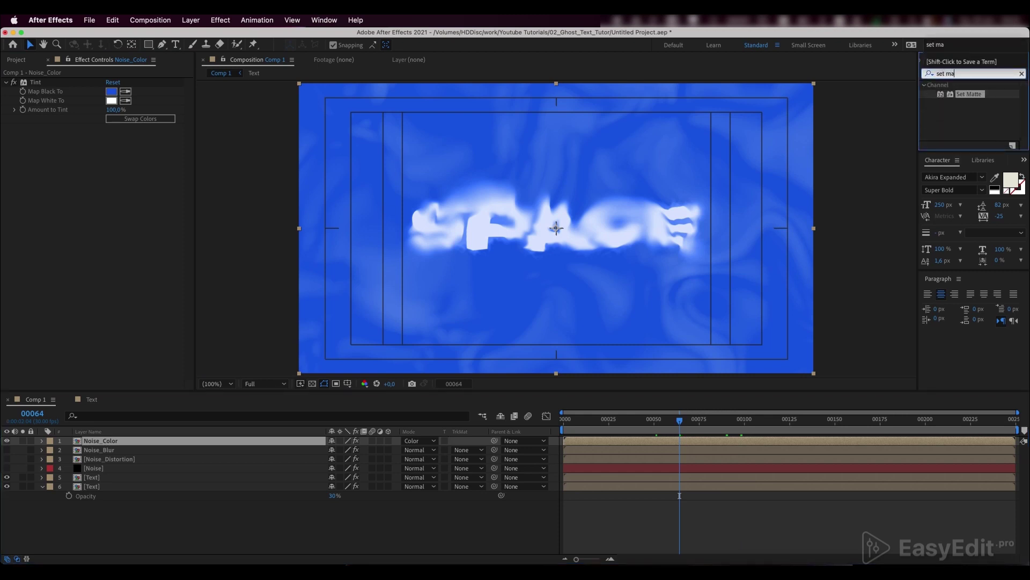
double_click(968, 95)
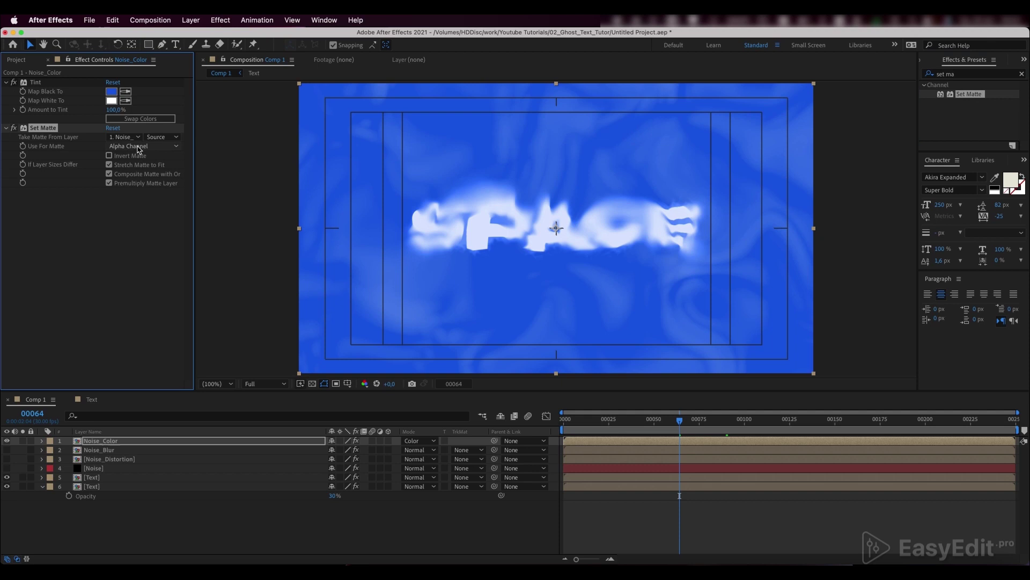
click(123, 137)
click(133, 214)
click(161, 137)
click(166, 173)
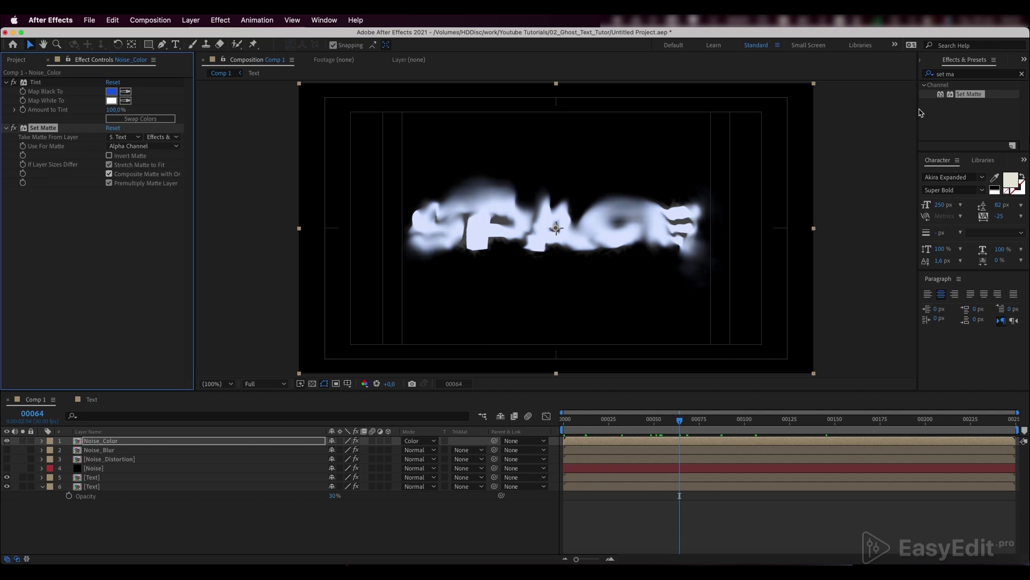
Apply Curves to Noise_Color, bend its Alpha channel curve strongly upward, and preview the glow
click(960, 75)
text(c)
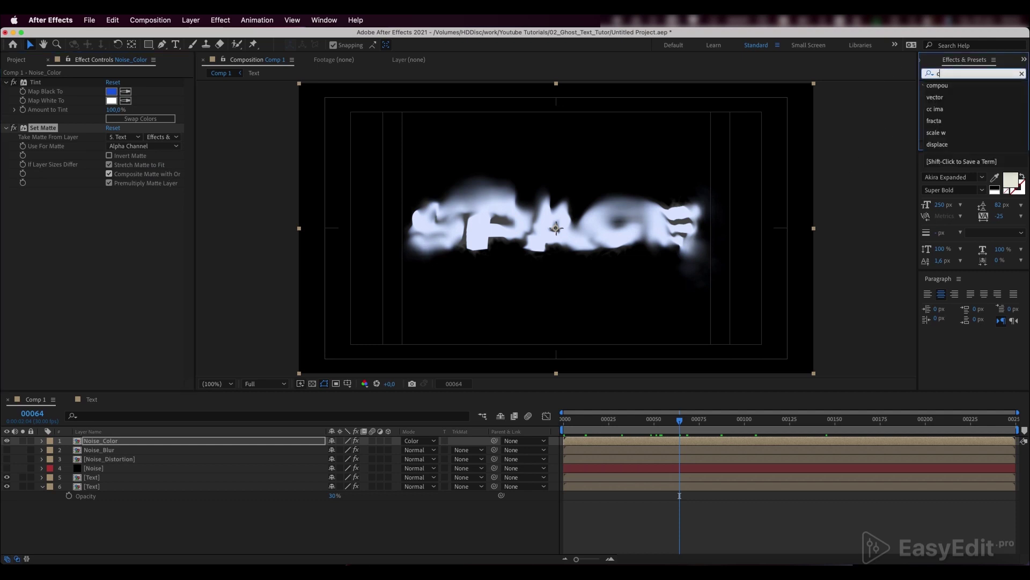
text(urv)
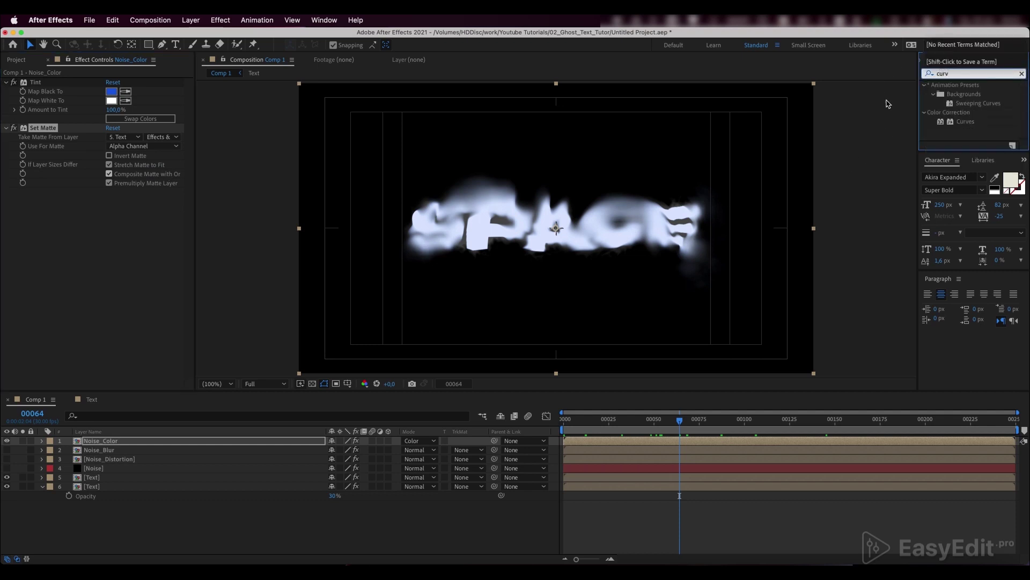
double_click(981, 127)
click(129, 188)
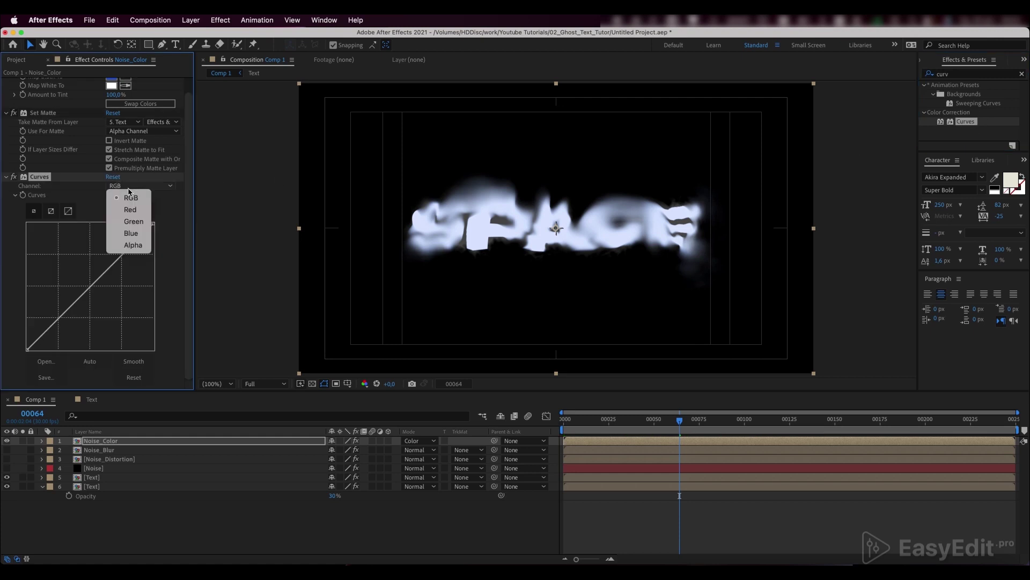
click(132, 245)
drag(98, 278, 83, 243)
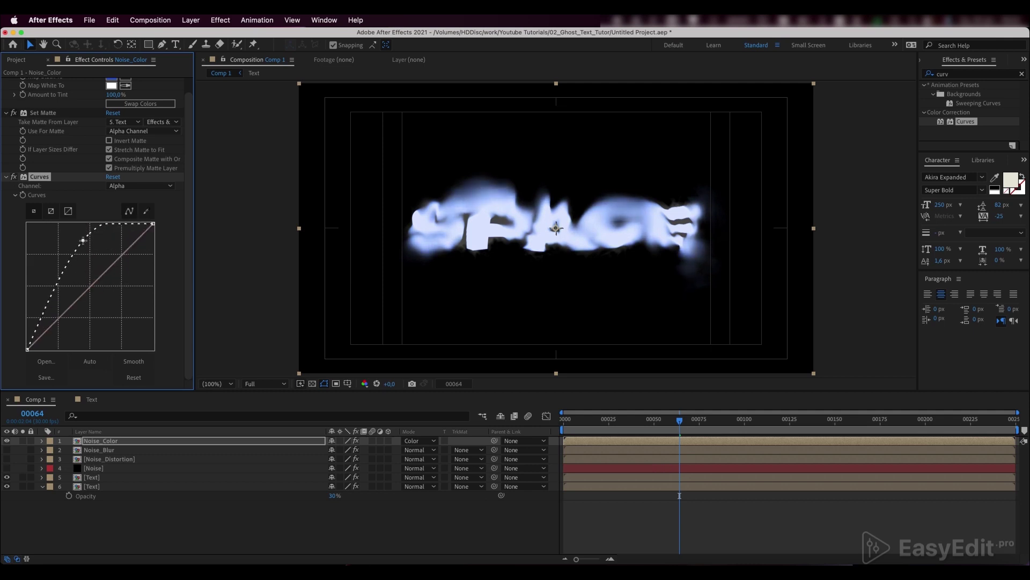
click(631, 422)
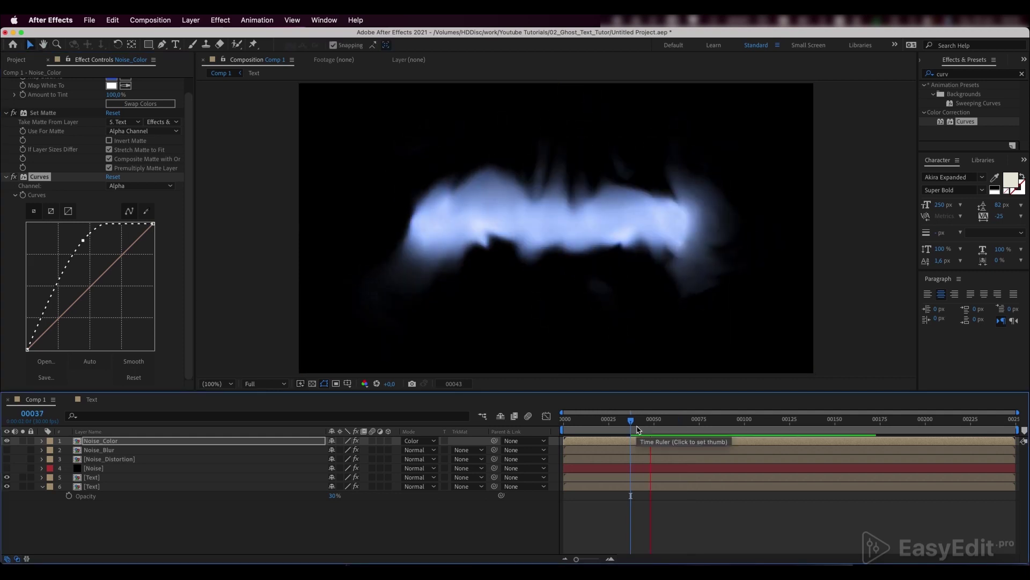
Create a new adjustment layer in Comp 1 and apply the Color Correction Exposure effect to it
right_click(158, 516)
mouse_move(193, 423)
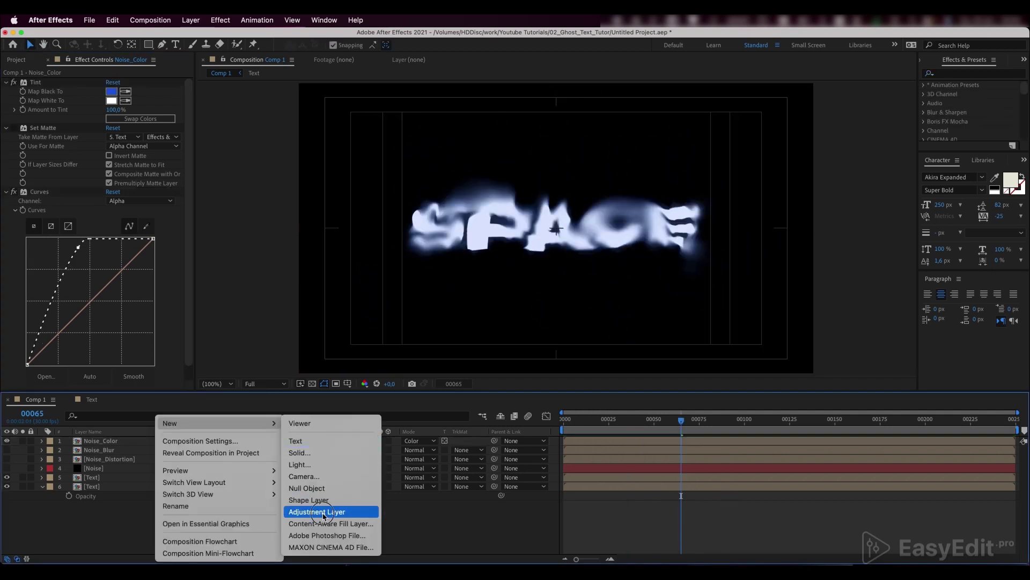
click(324, 512)
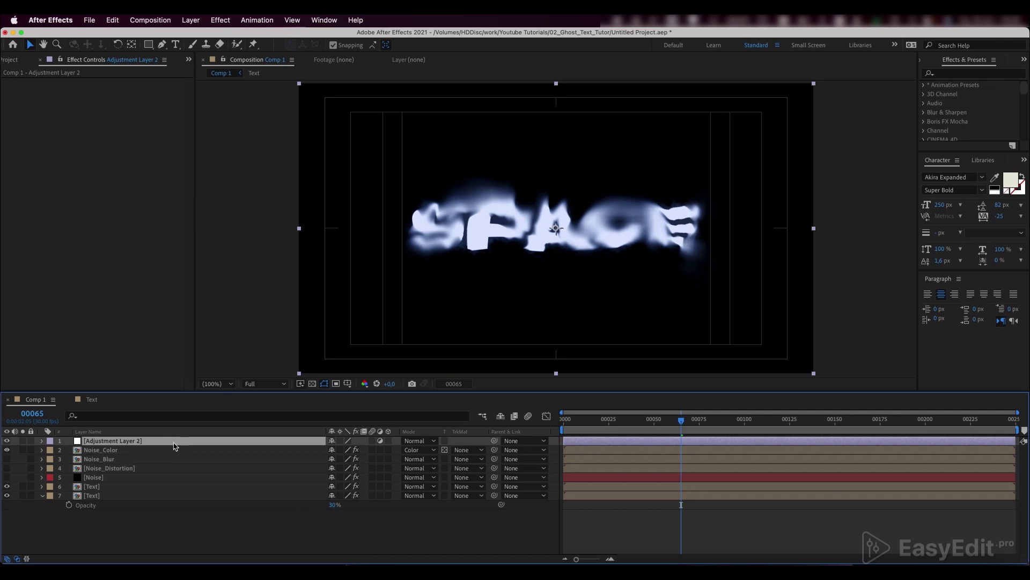
click(946, 74)
text(expo)
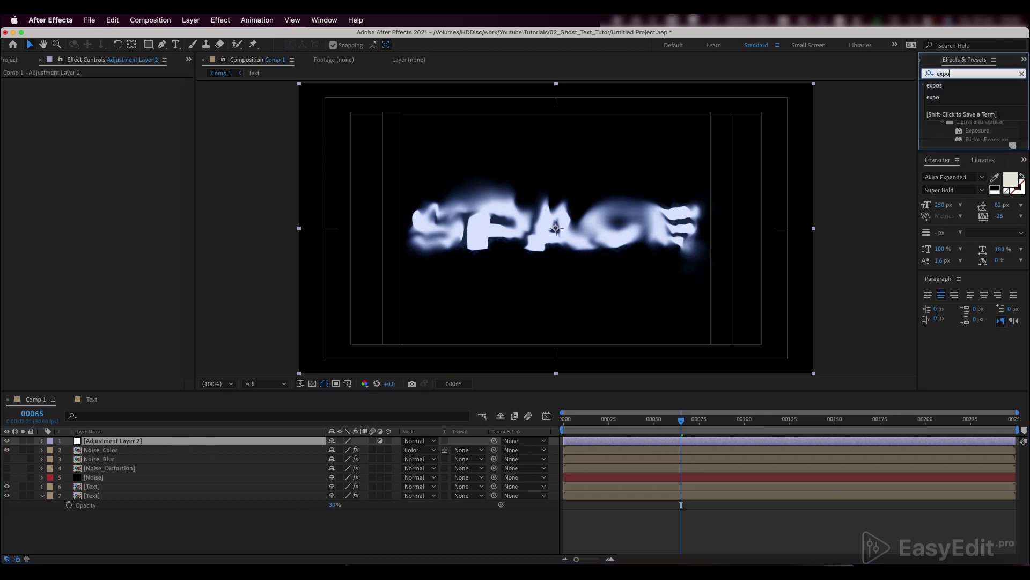
scroll(960, 134, down, 3)
double_click(966, 137)
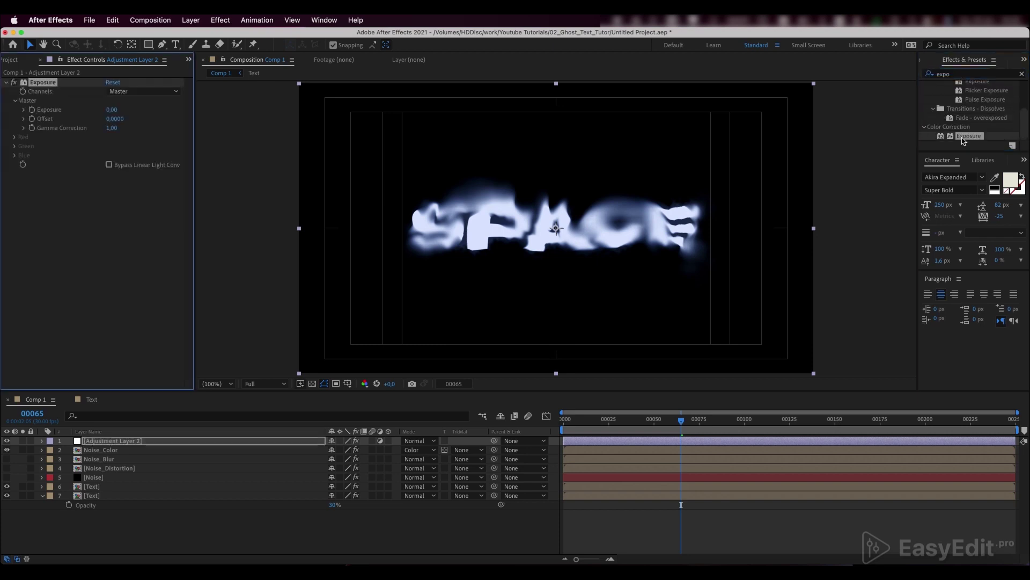
Add the expression wiggle(10,0.3) to the adjustment layer's Exposure property and collapse the layer
alt+click(32, 110)
text(wiggle(10,0.3)
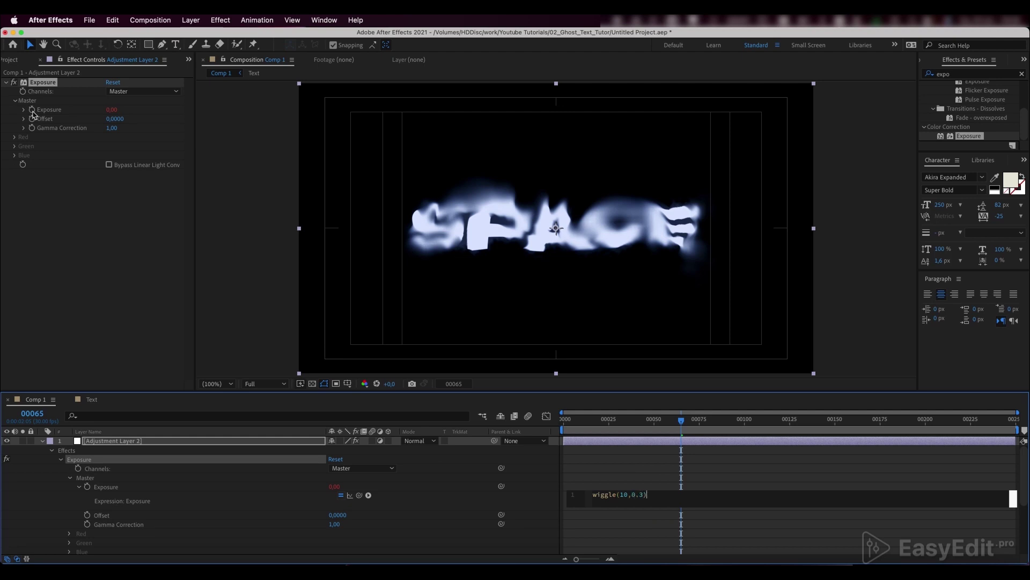
click(596, 460)
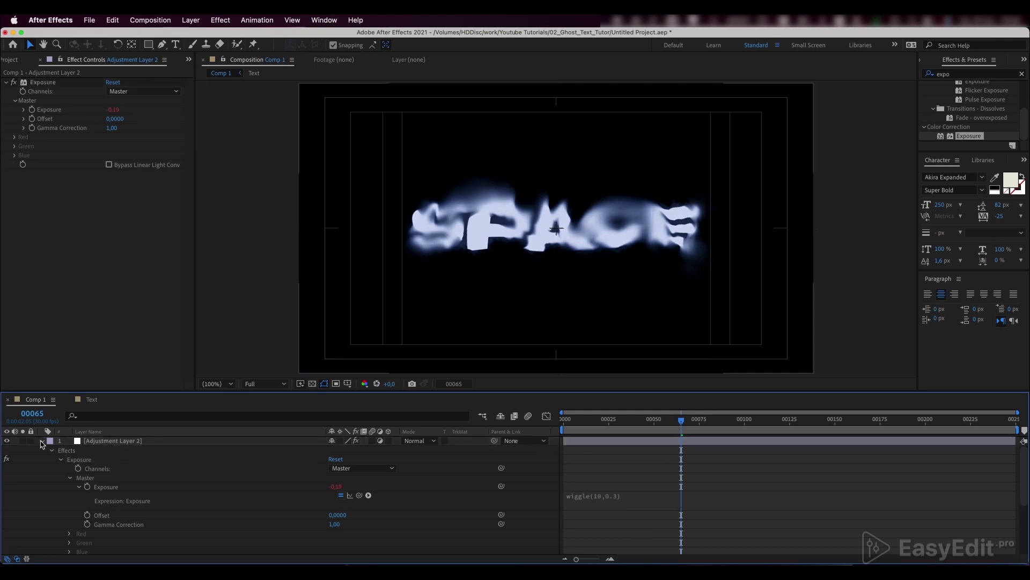
click(42, 441)
Open the Text composition, expand the SPACE layer's text properties and bring up the properties available for a text animator
double_click(108, 487)
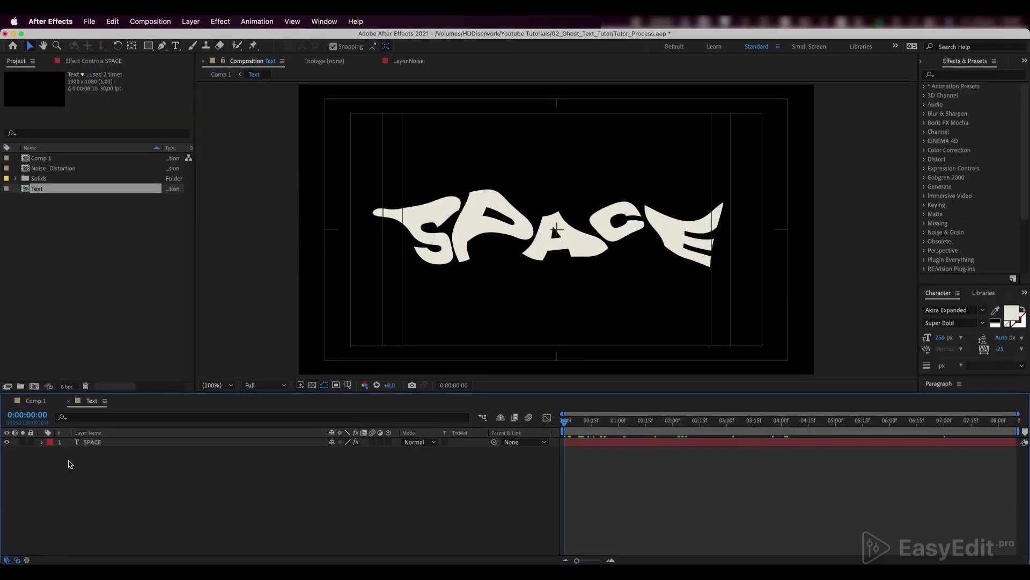
click(42, 444)
click(50, 453)
click(393, 451)
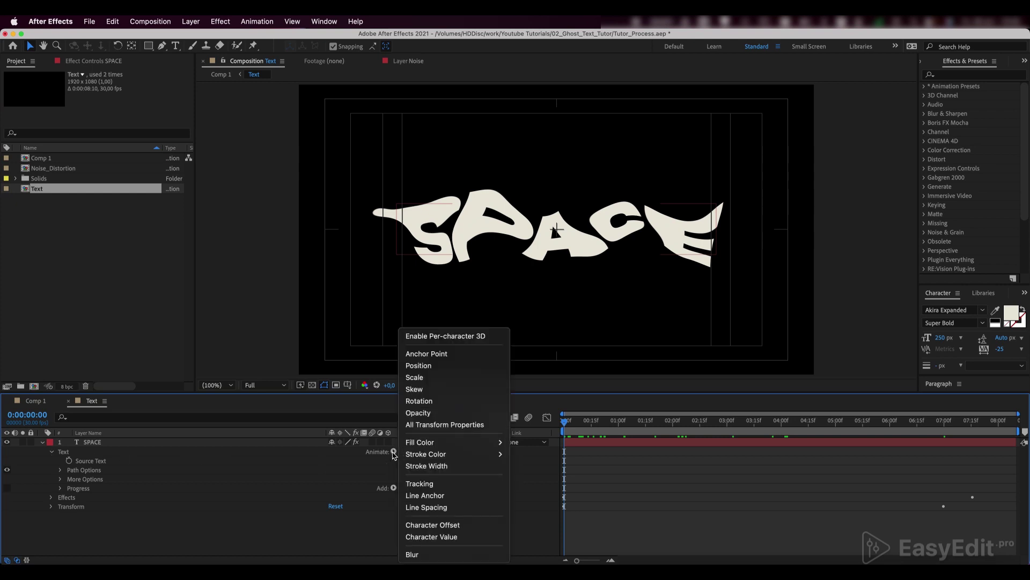
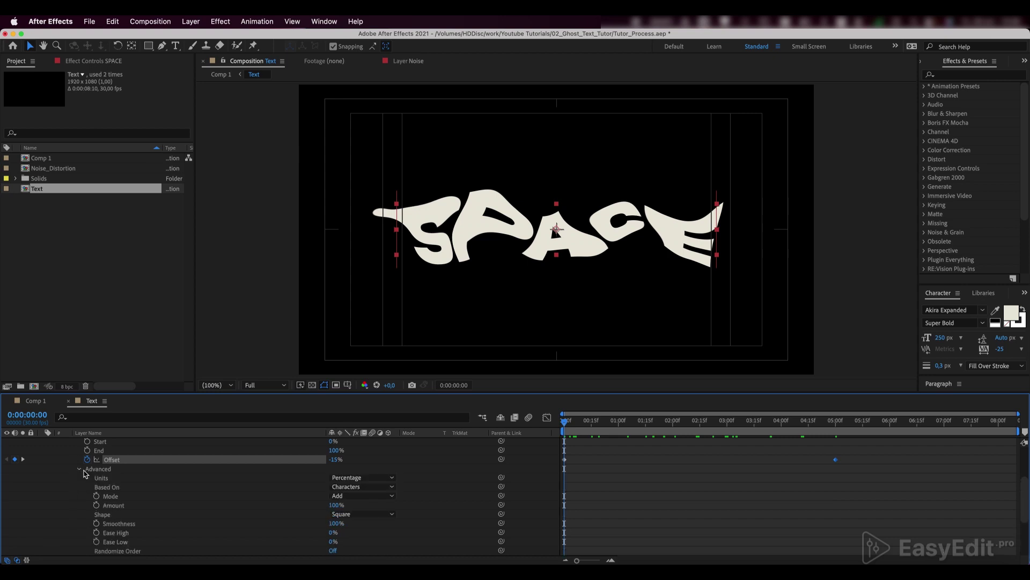
Set the range selector's Based On option to Characters Excluding Spaces and its Shape to Smooth
click(331, 486)
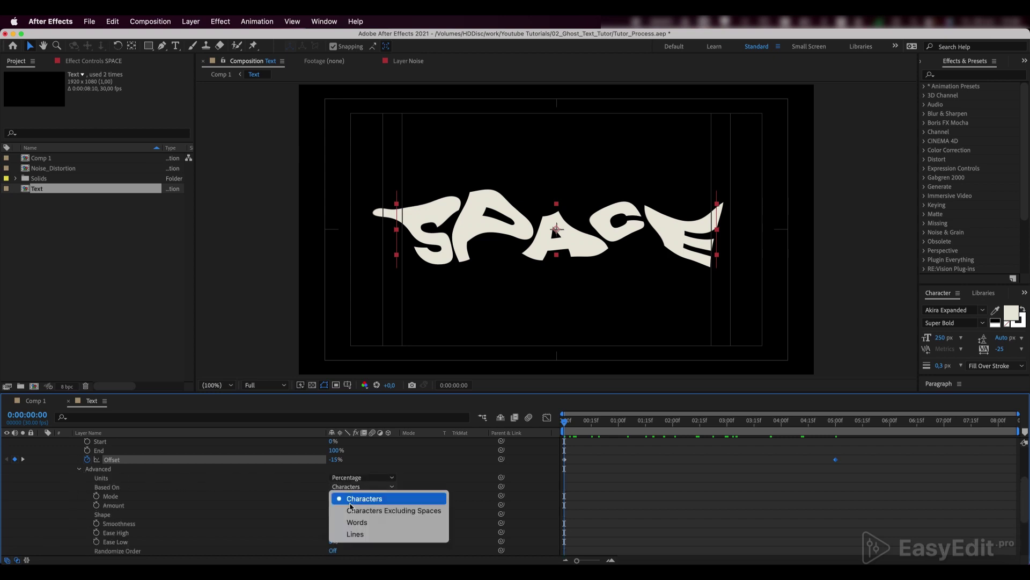
click(351, 511)
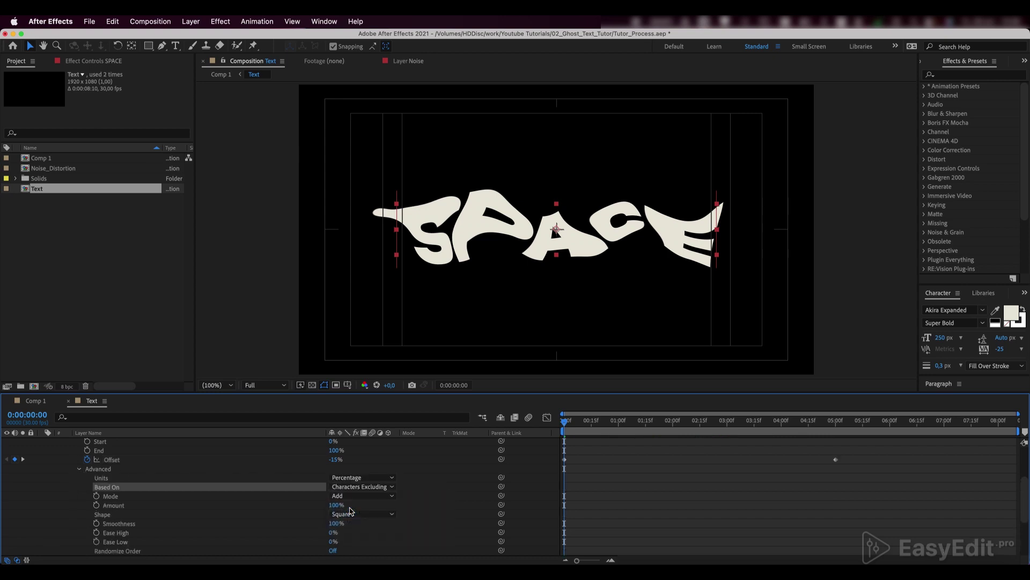
click(351, 513)
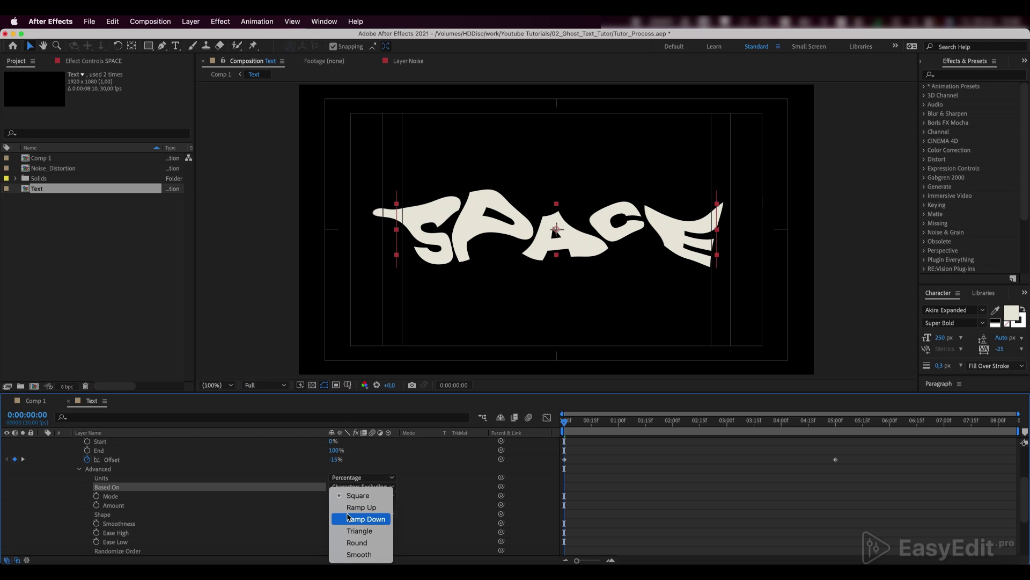
click(350, 555)
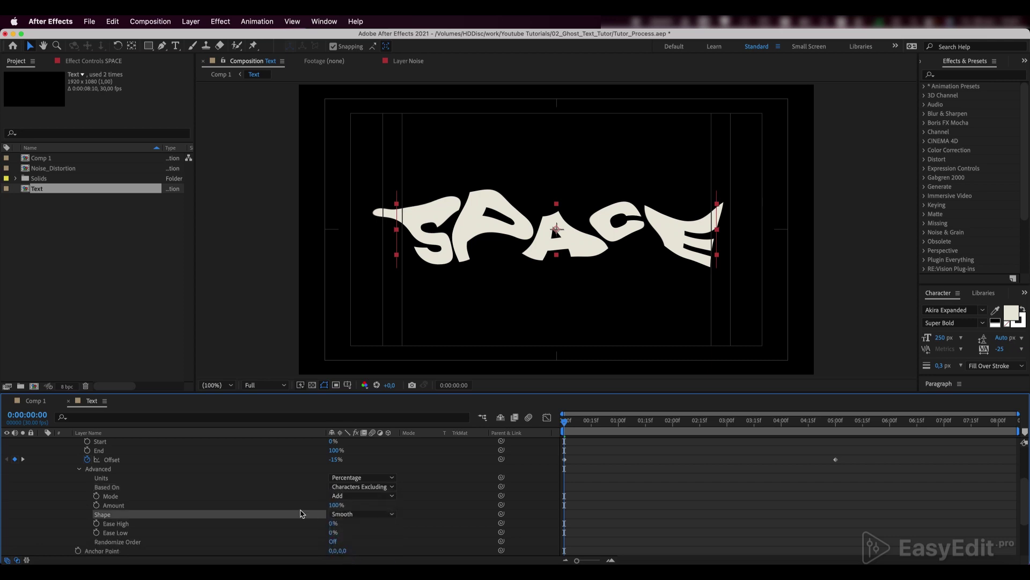
Set the text animator's Opacity to 0% and preview the letter-by-letter reveal
scroll(292, 488, down, 3)
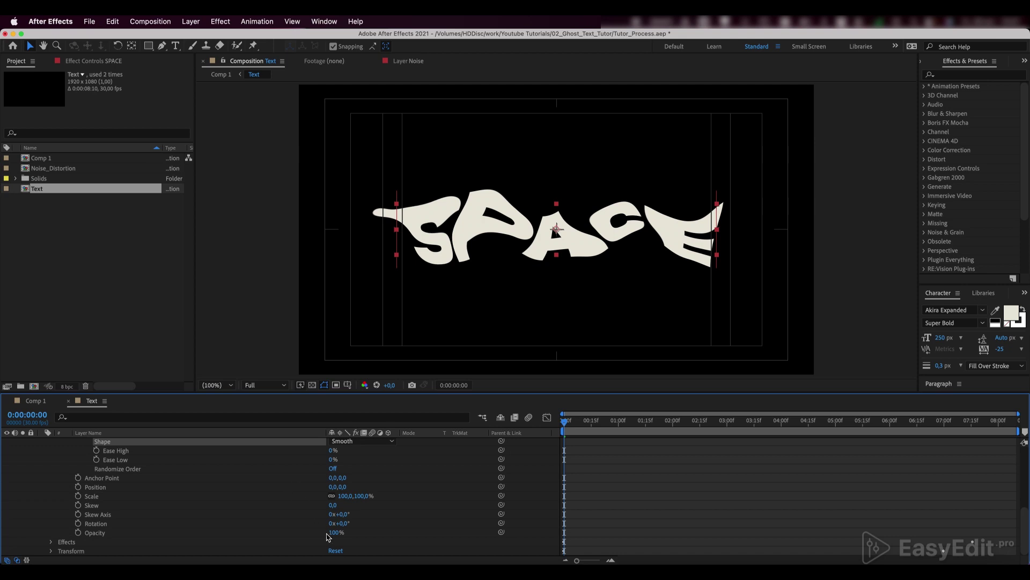
drag(330, 535, 256, 540)
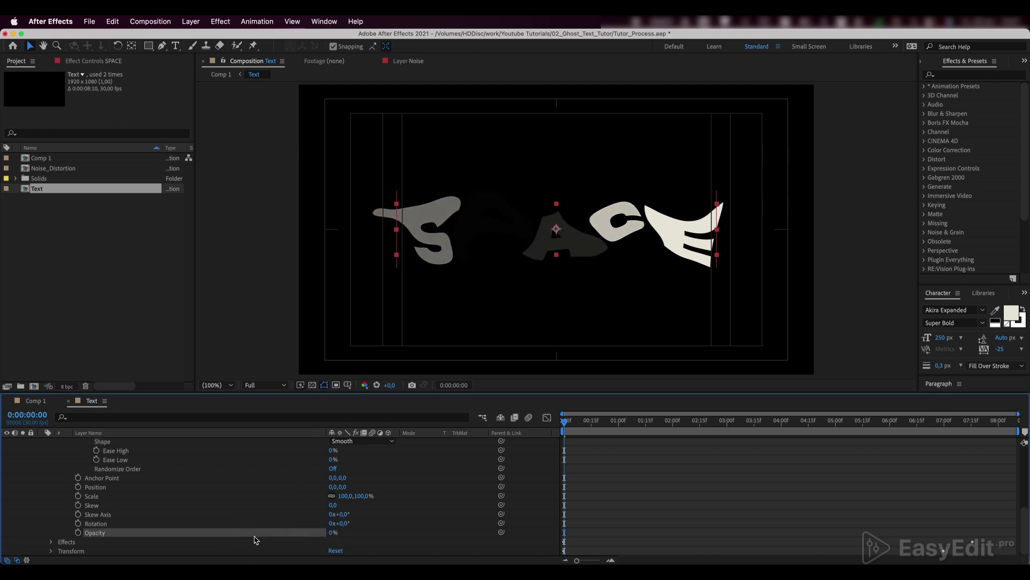
key(space)
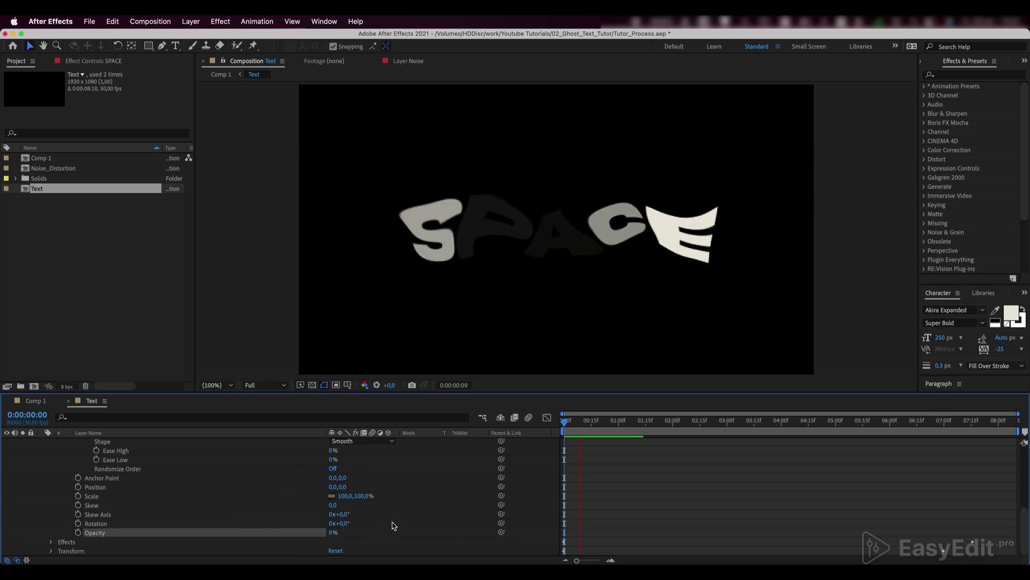
key(space)
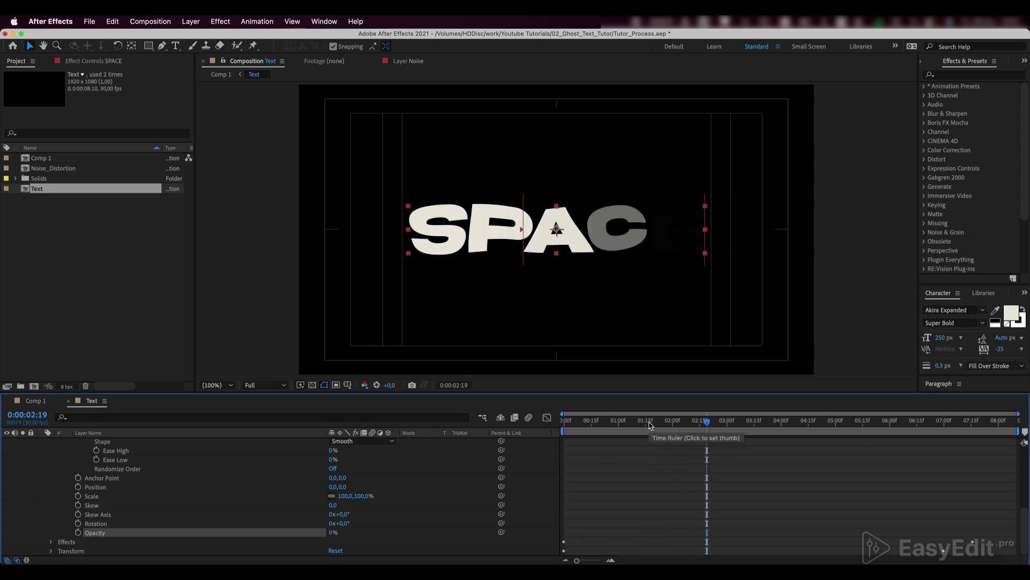
Add a Wiggly selector to Animator 1, expand its settings and check the text animation at about 4 seconds
scroll(422, 499, up, 2)
scroll(422, 499, up, 3)
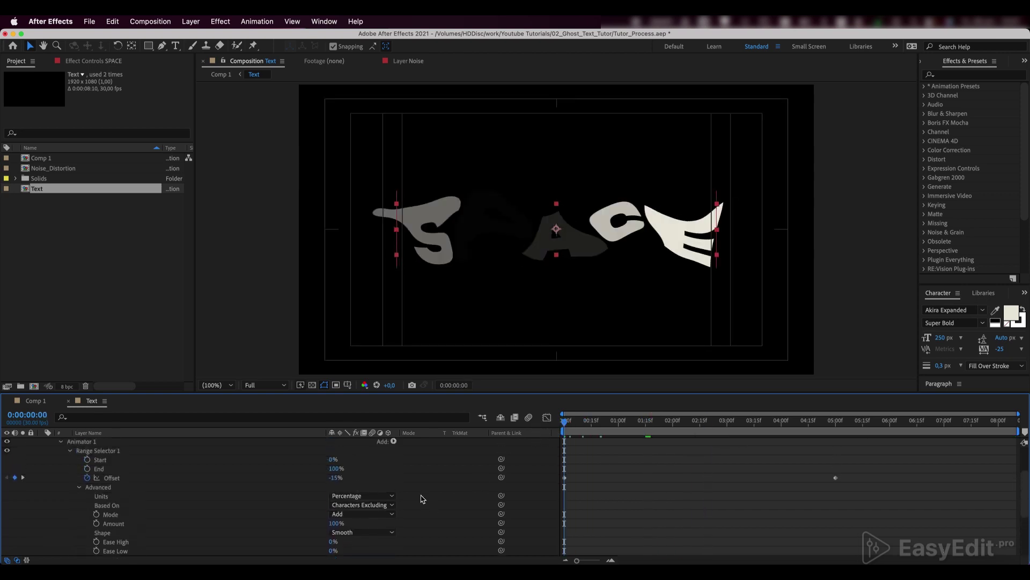
click(394, 477)
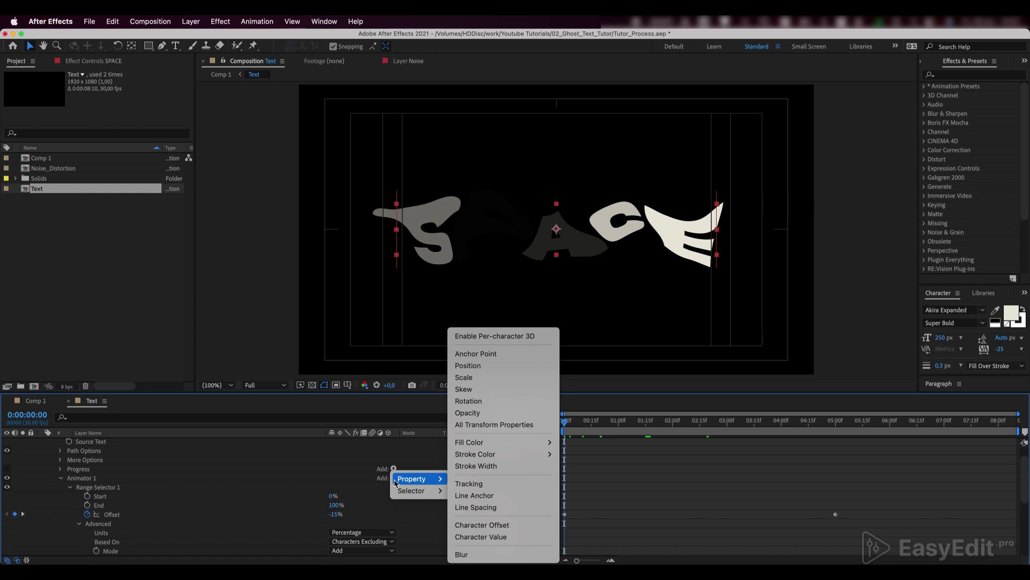
mouse_move(412, 490)
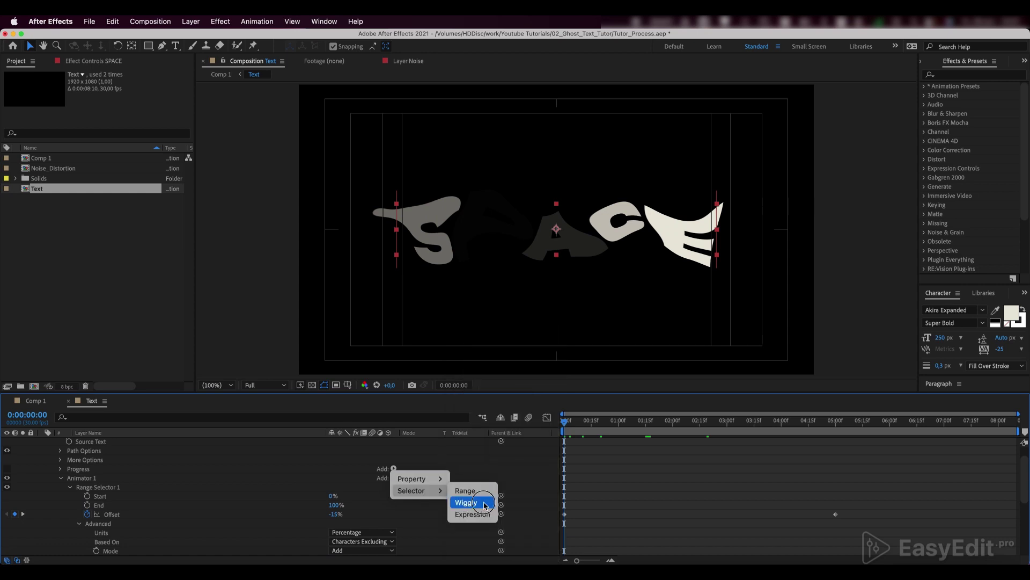
click(472, 501)
scroll(180, 518, down, 5)
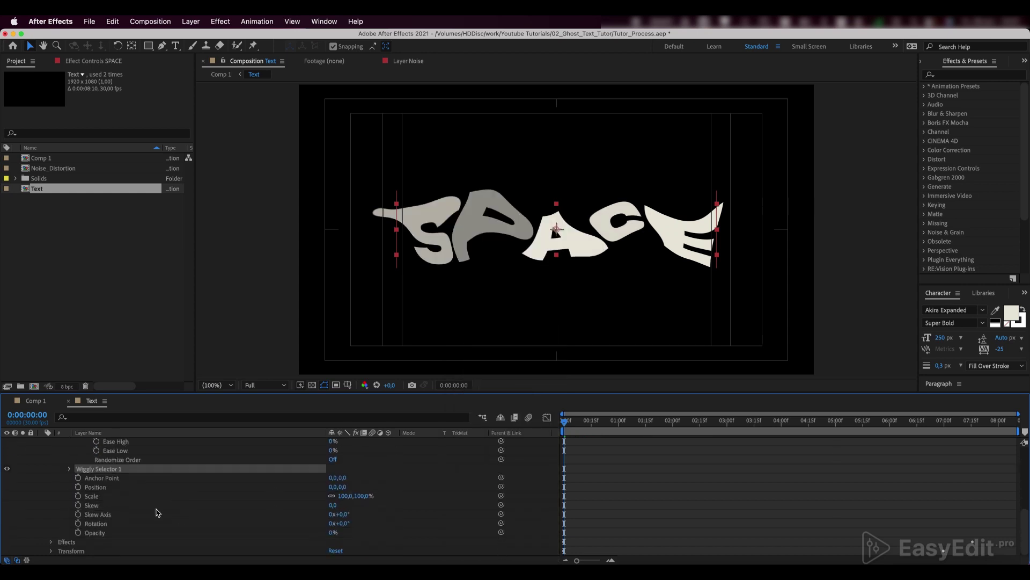
click(68, 469)
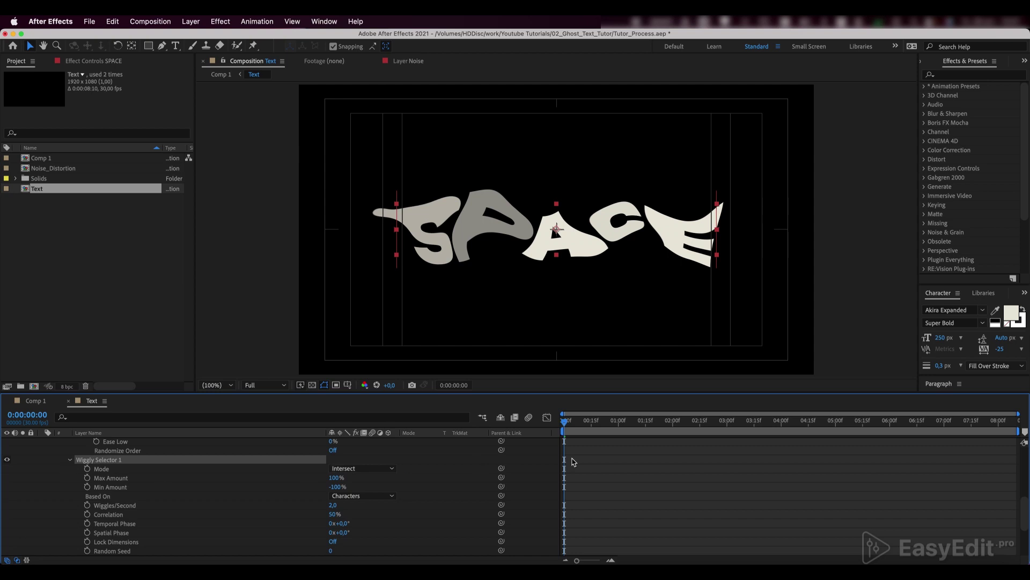
drag(784, 433, 799, 426)
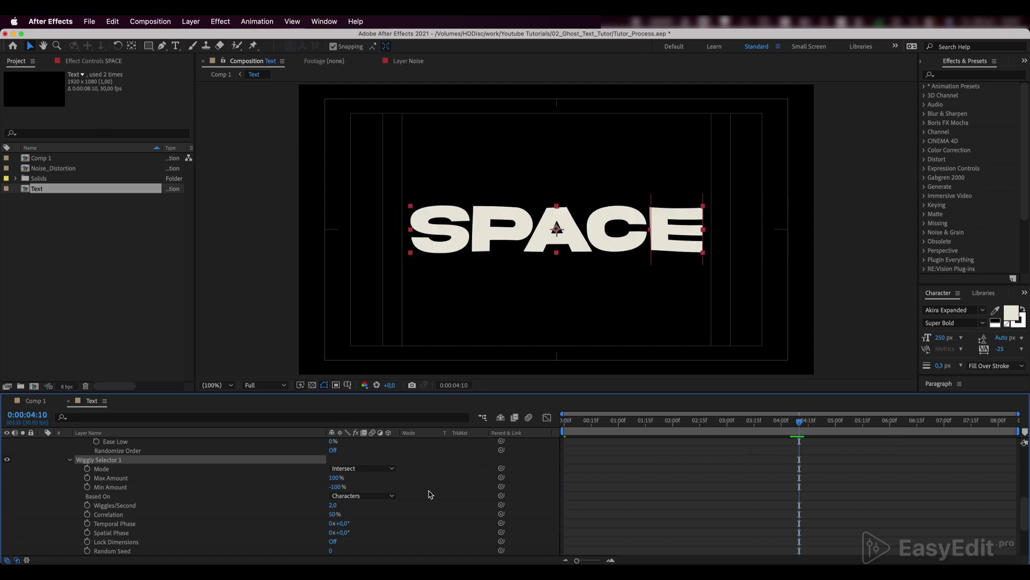
Keyframe the Wiggly selector's Max Amount from 100% at 4:10 to 0% at 5:00, and set Based On to Characters Excluding Spaces
click(100, 480)
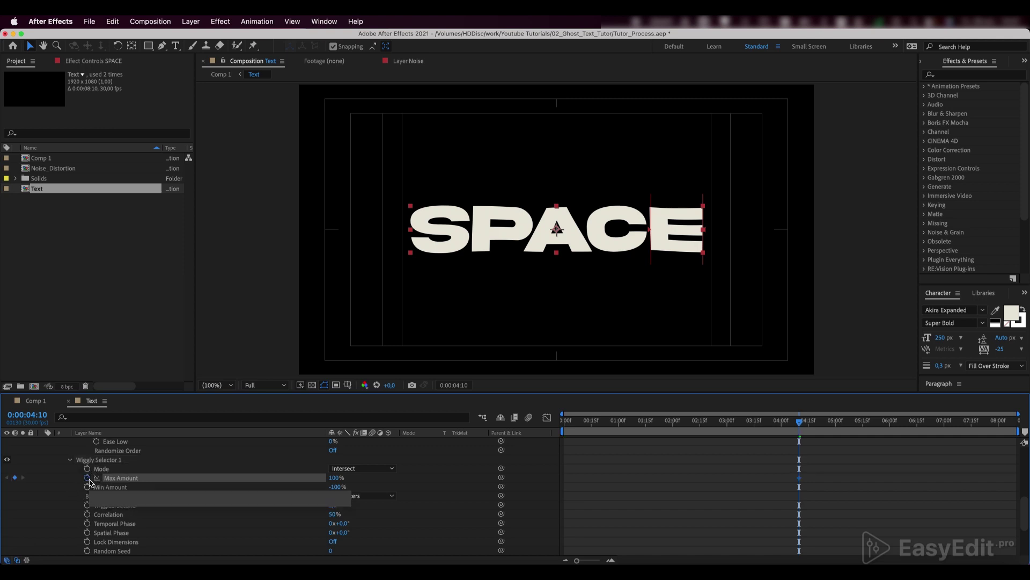
click(835, 432)
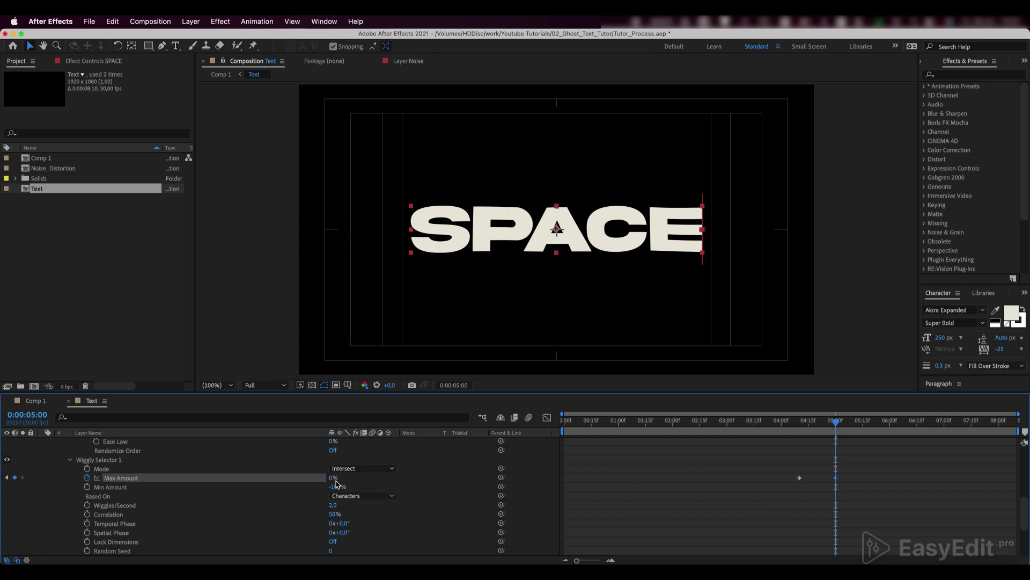
click(346, 496)
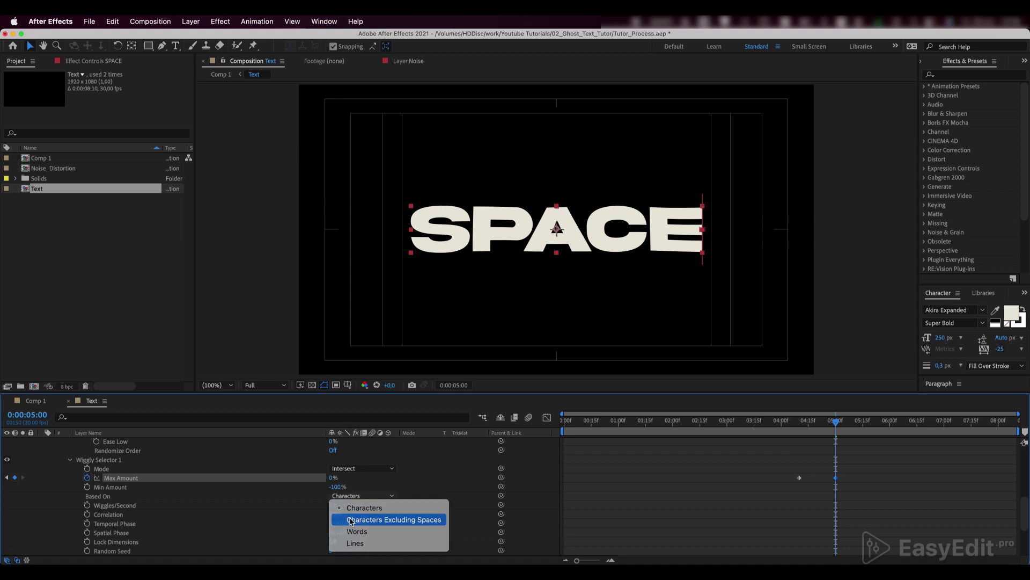
click(352, 520)
Set the Wiggly selector's Mode to Add and its Min Amount to 0%
click(362, 468)
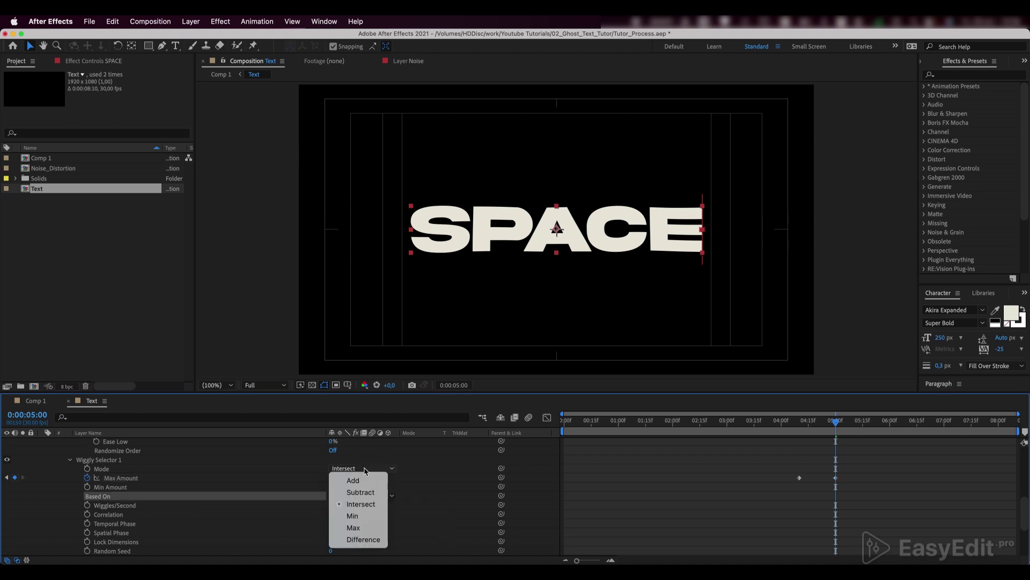
click(362, 478)
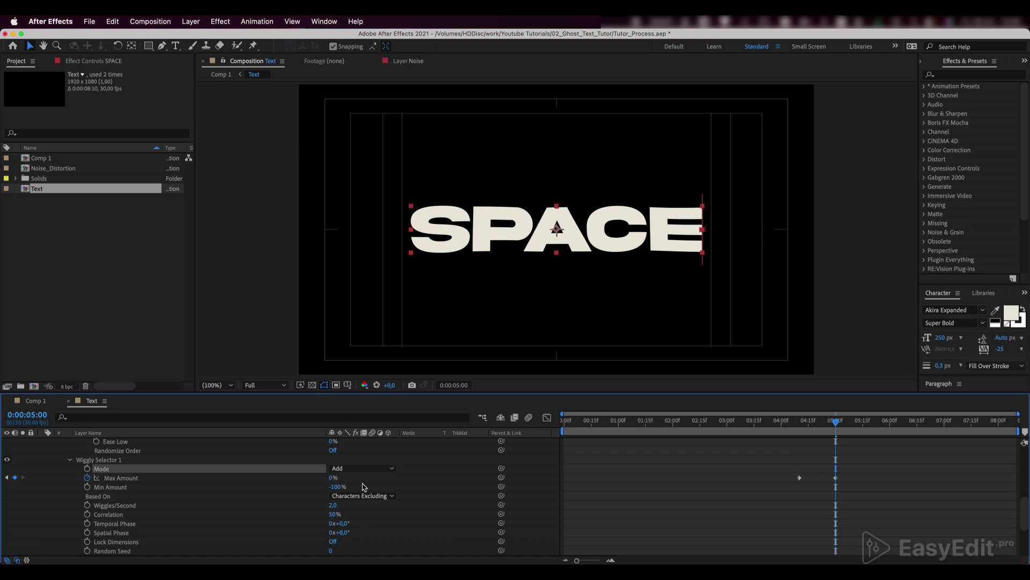
click(336, 487)
key(Return)
Set the Wiggly selector's Wiggles/Second to 15 and its Correlation to 95%
click(332, 505)
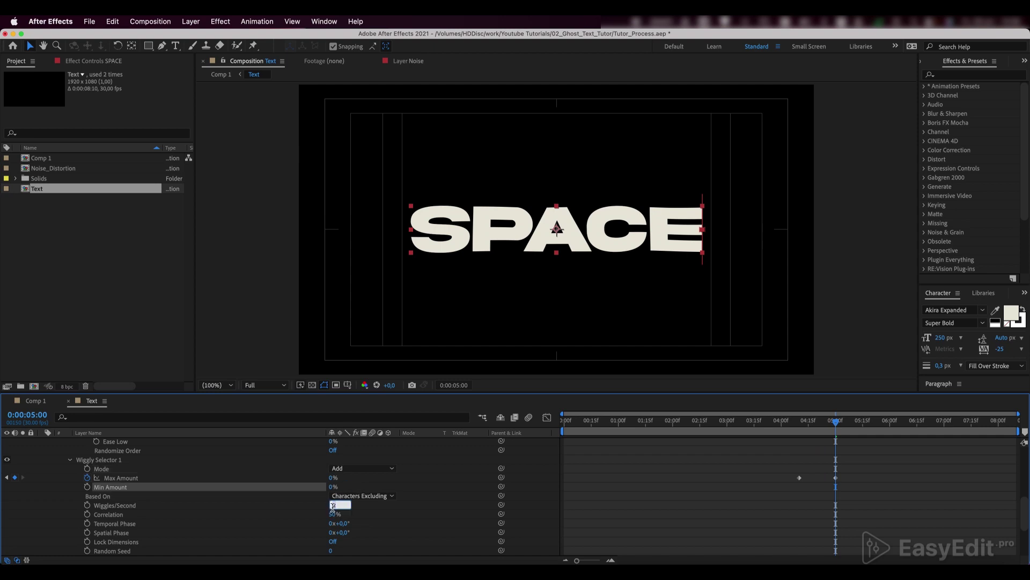
text(15)
click(360, 511)
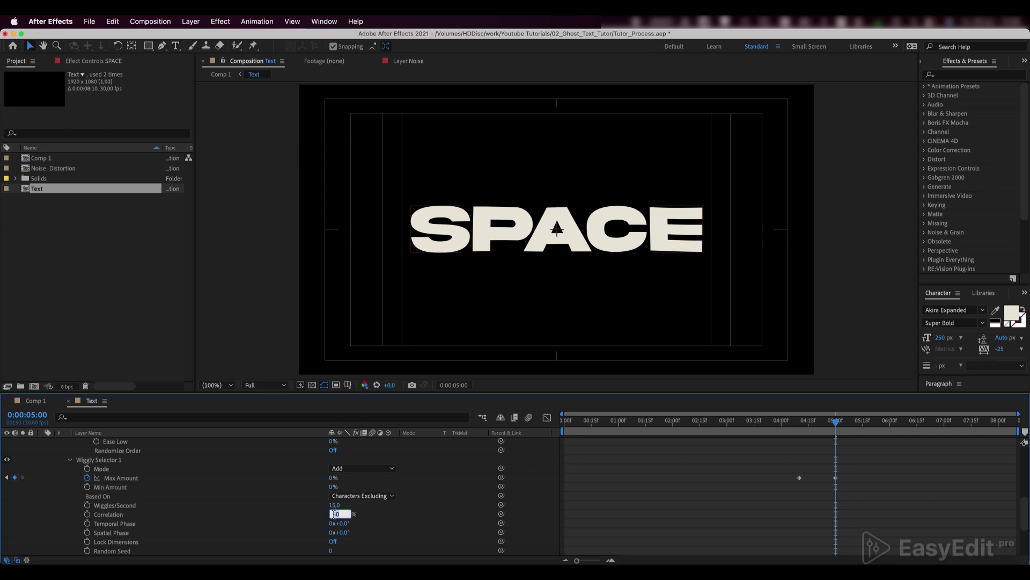
text(95)
key(Return)
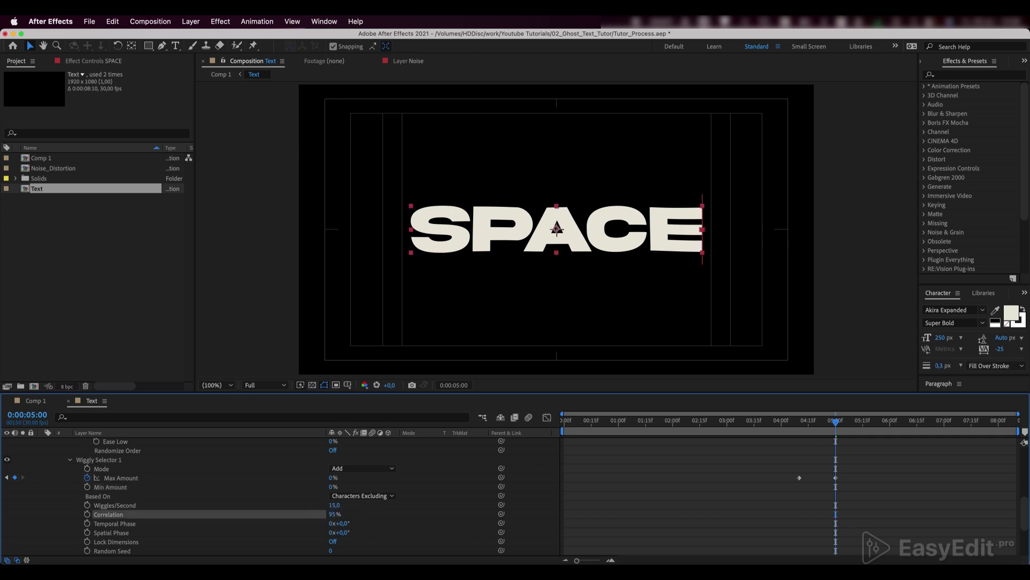
Collapse Animator 1 and preview the wiggly per-character opacity animation from the start of the composition
scroll(206, 492, up, 5)
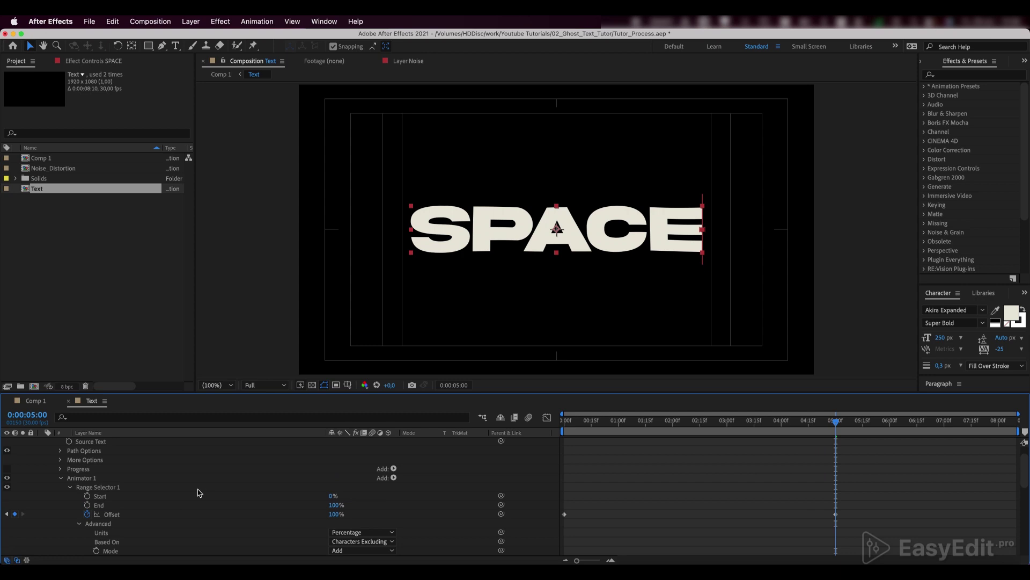
click(61, 477)
drag(825, 427, 565, 428)
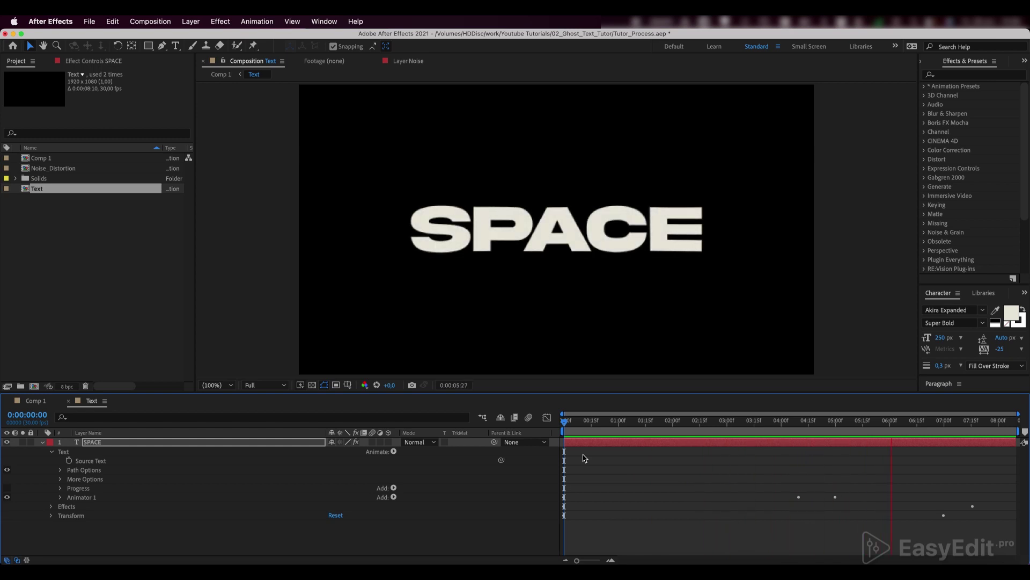
drag(706, 427, 606, 432)
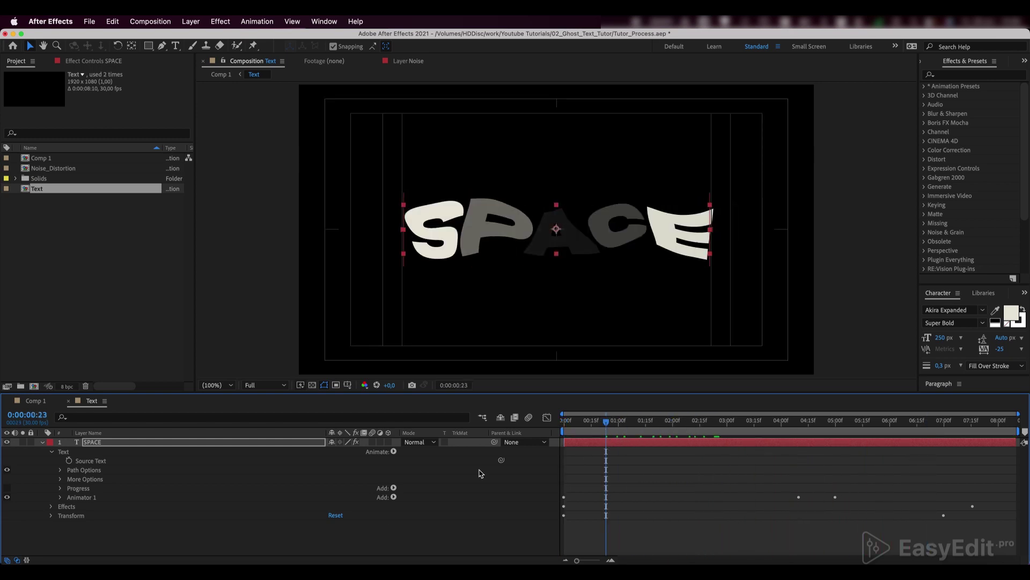
Add a second animator with All Transform Properties to the SPACE layer's text
click(77, 499)
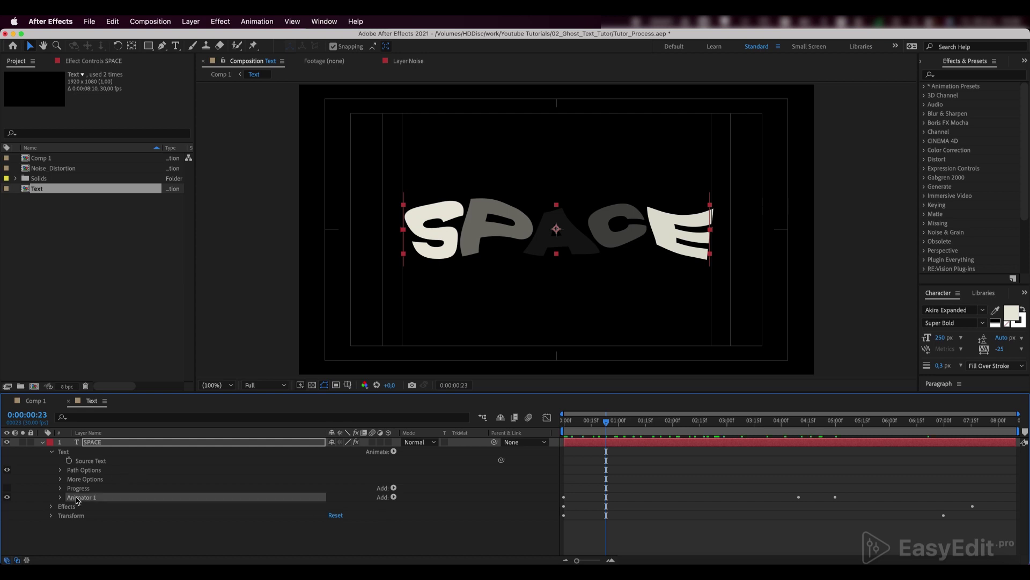
click(79, 455)
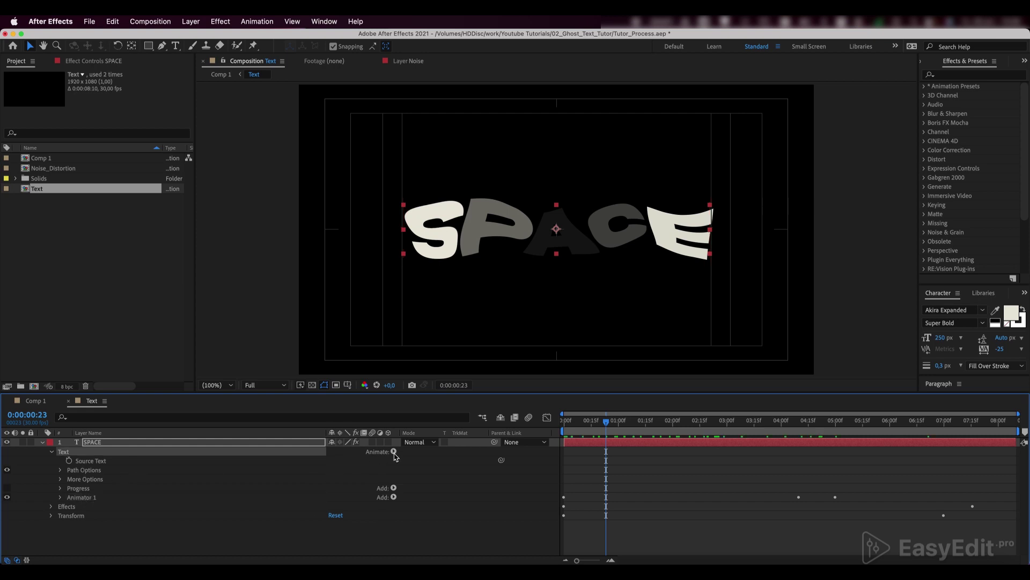
click(394, 452)
click(436, 421)
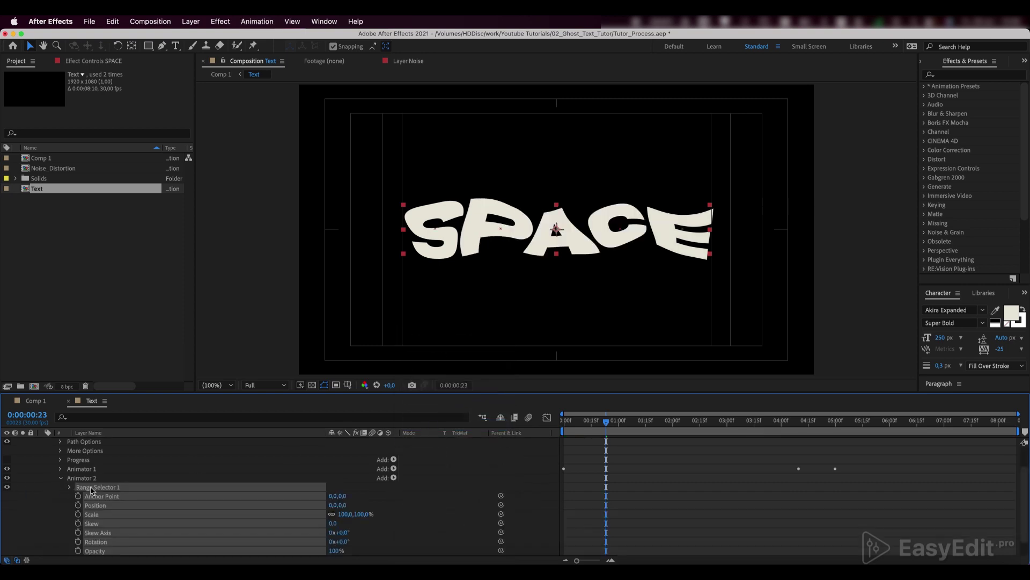
Keyframe the Start of Animator 2's range selector from 0% at 0:00 to 100% at 1:00
click(70, 487)
key(Home)
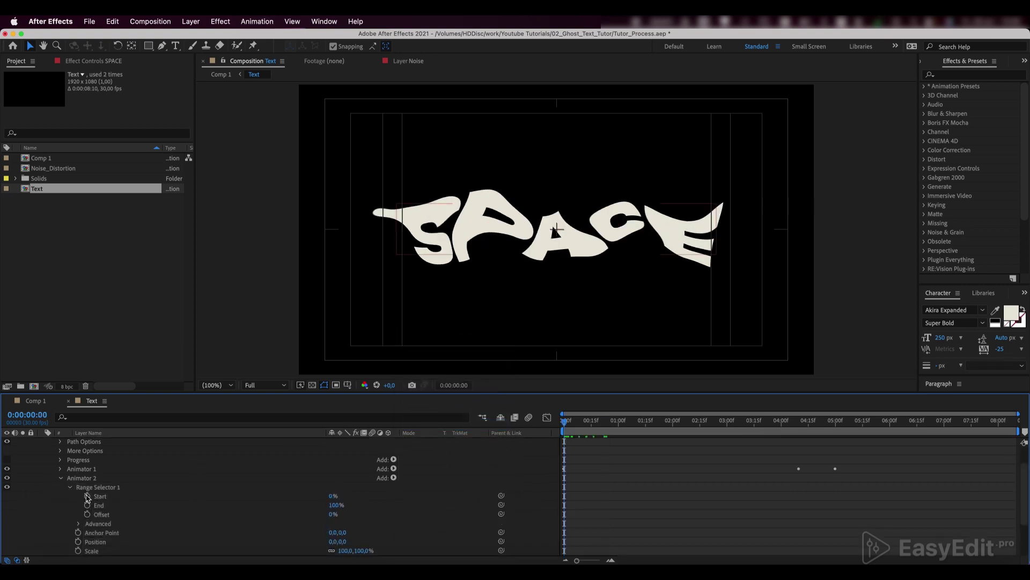
click(88, 497)
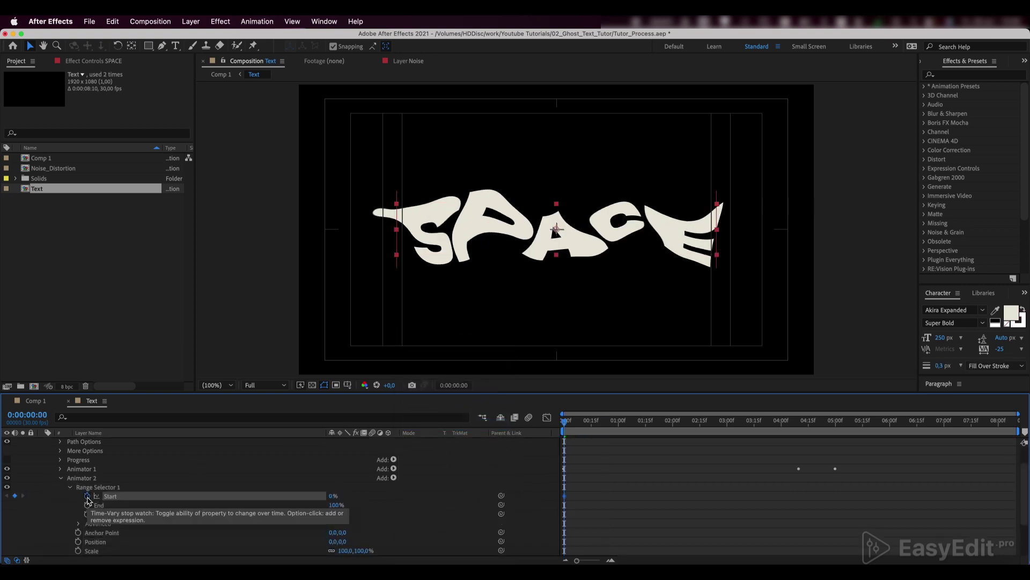
click(615, 427)
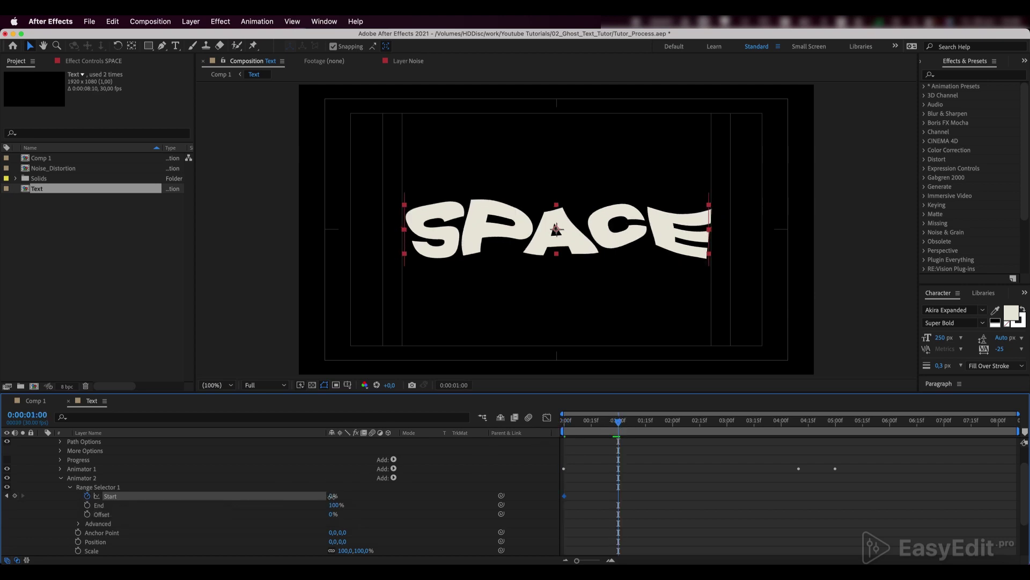
text(100)
key(Return)
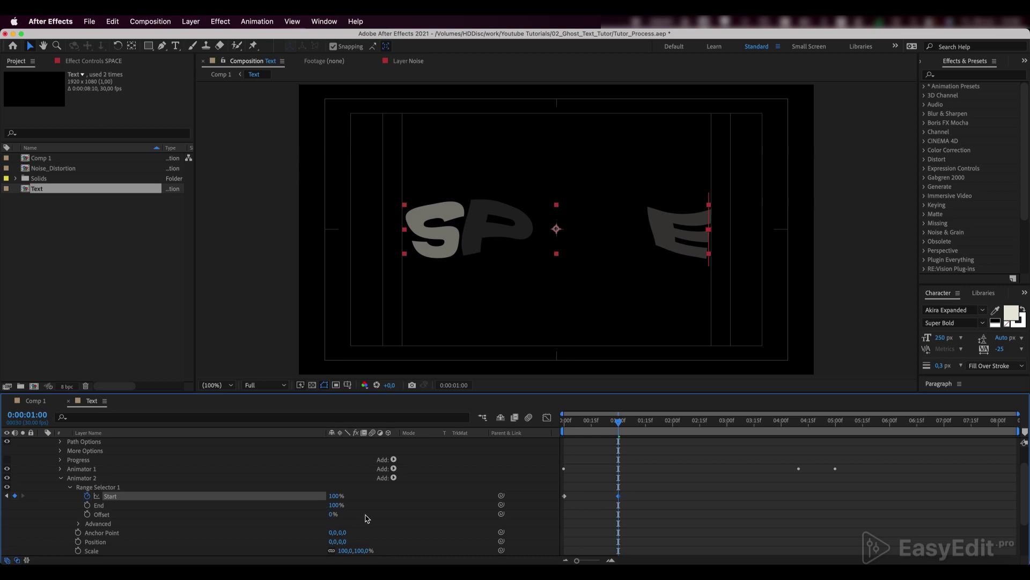
In the advanced settings of Animator 2's range selector, set Smoothness to 10% and turn on Randomize Order
scroll(322, 518, down, 2)
click(79, 507)
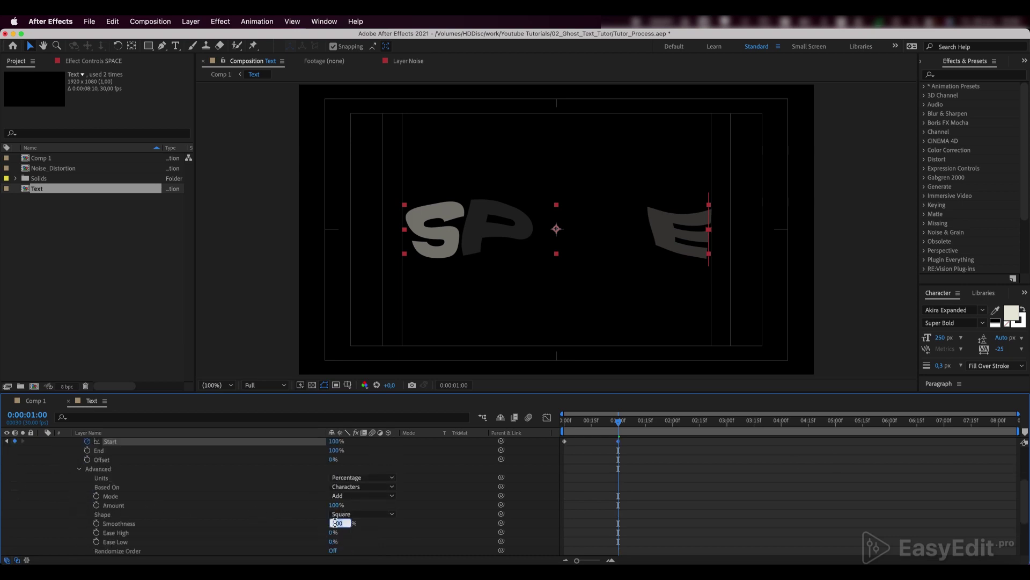
text(10)
key(Return)
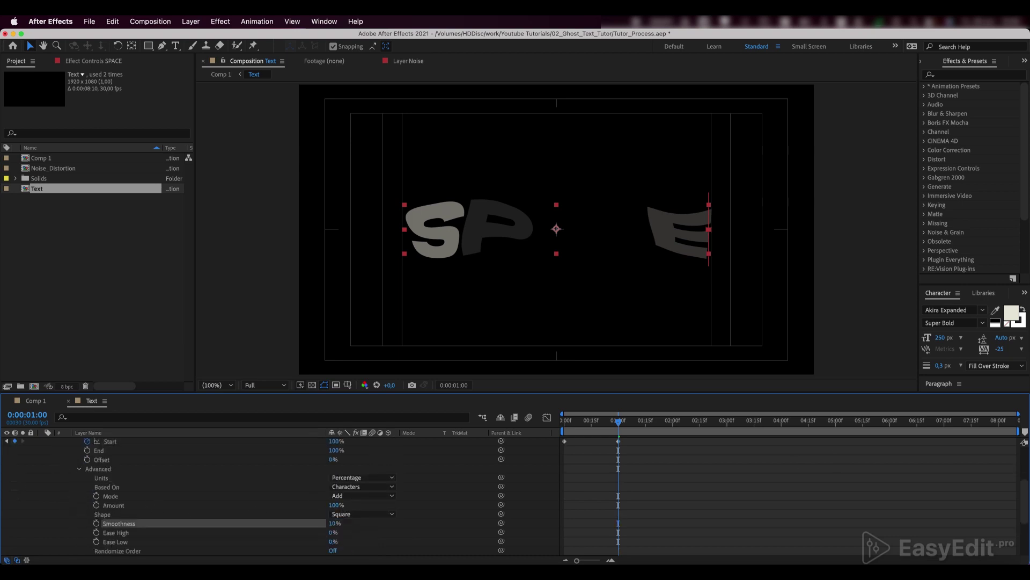
click(333, 551)
Expand Animator 1 and turn on Randomize Order for its range selector
scroll(359, 547, down, 4)
scroll(374, 539, up, 4)
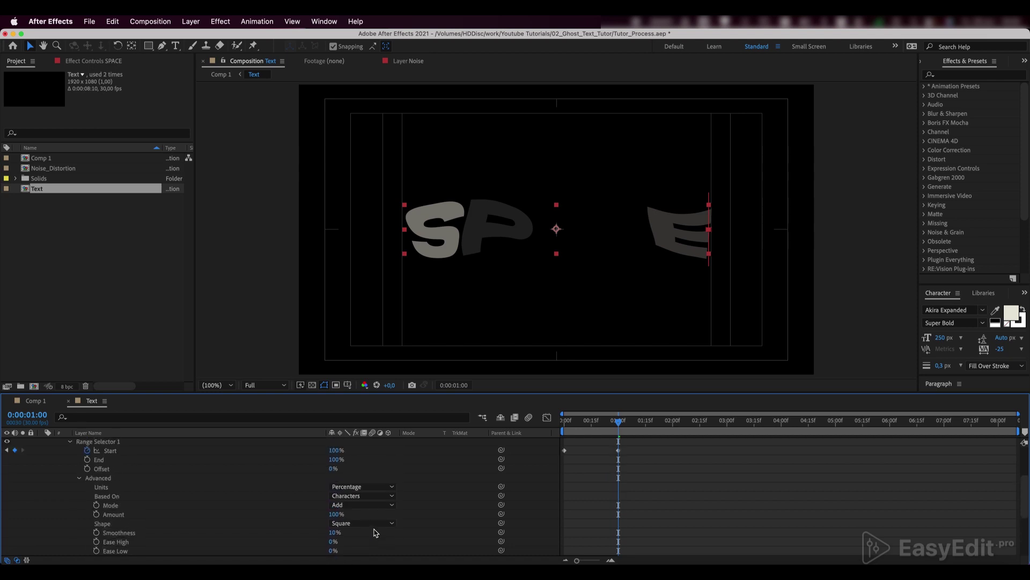
scroll(70, 485, up, 2)
click(61, 459)
scroll(63, 463, down, 1)
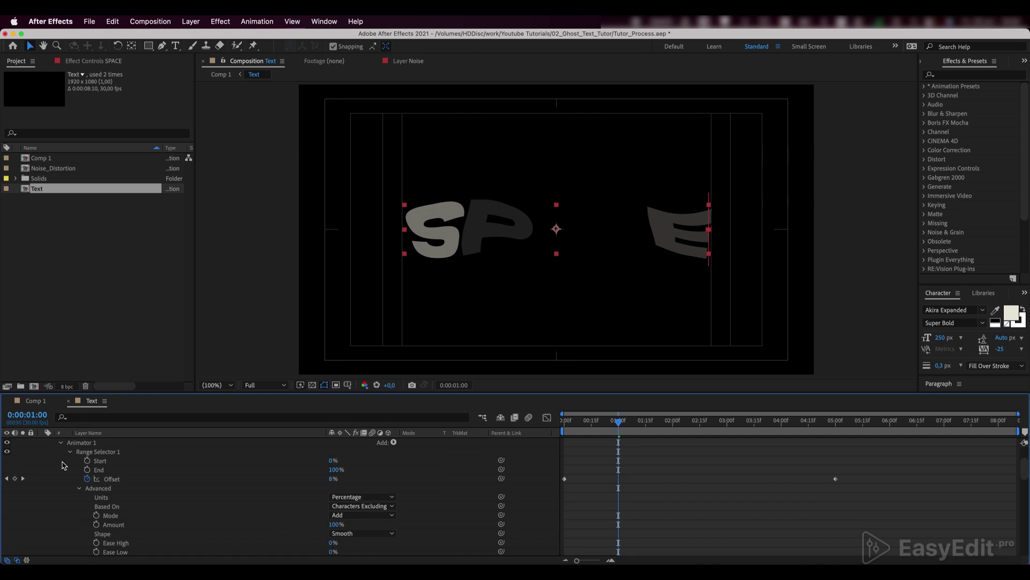
scroll(117, 489, down, 2)
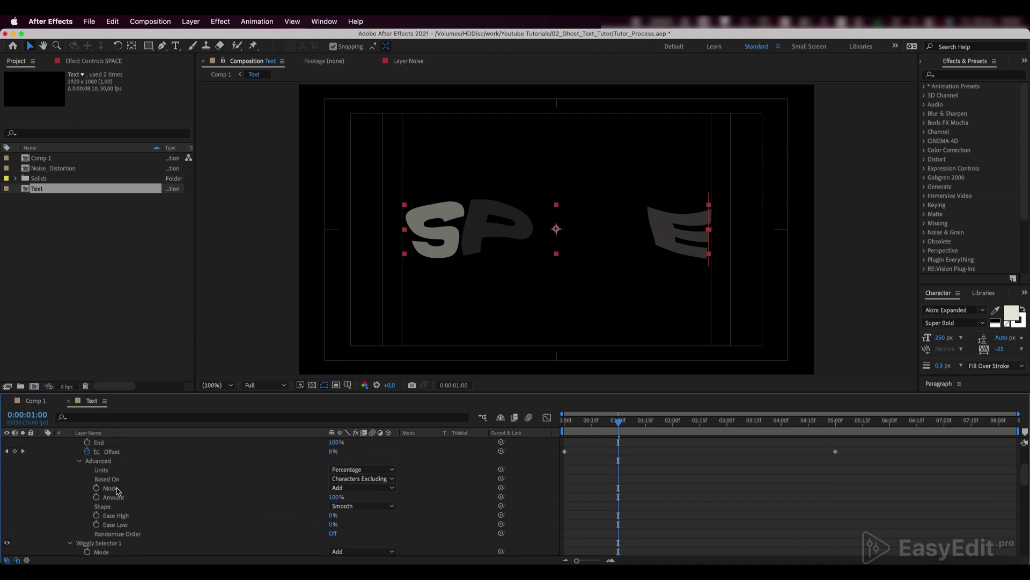
click(331, 533)
Set Animator 2's Opacity to 0% and preview the randomized letter reveal from the first frame
key(Home)
scroll(61, 512, down, 4)
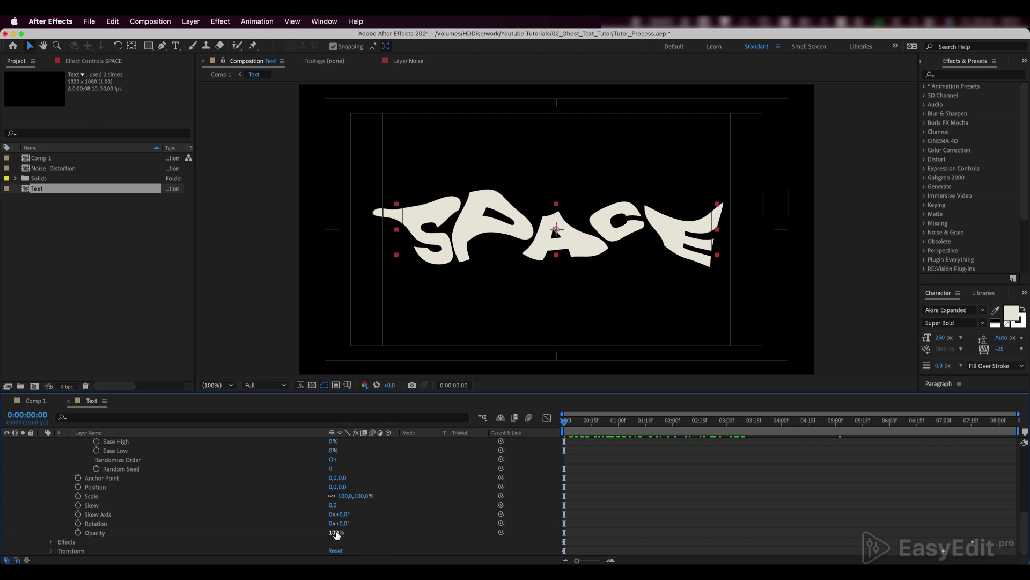
drag(335, 534, 229, 533)
key(space)
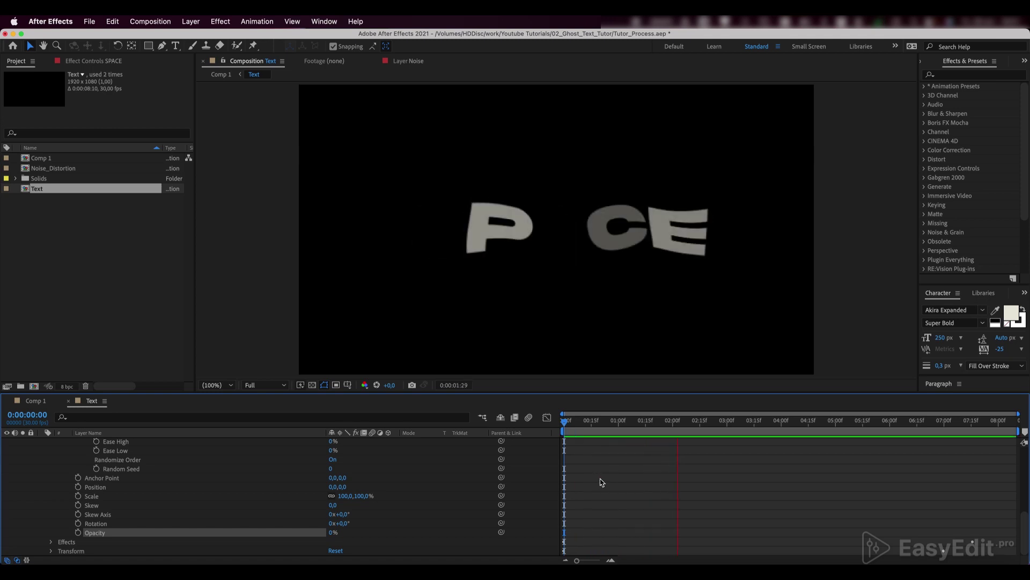
key(space)
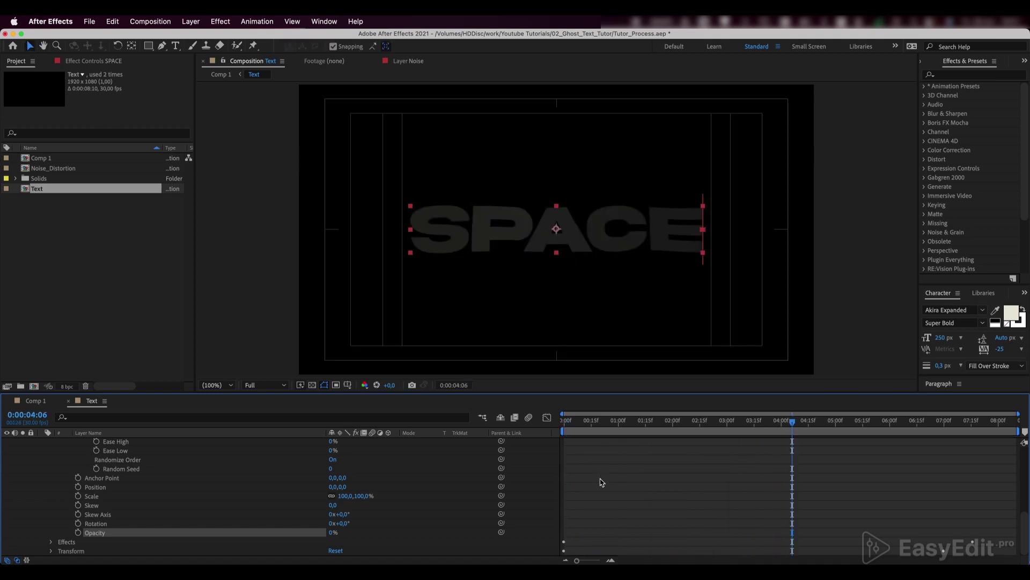
key(Home)
Collapse the existing animators and add a third animator with Tracking to the SPACE layer's text
scroll(111, 476, up, 6)
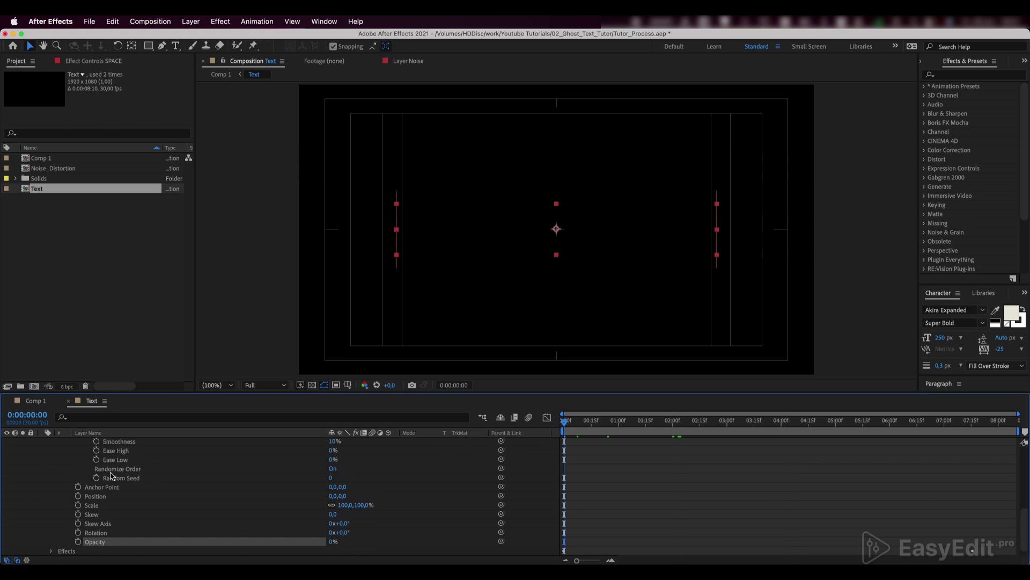
scroll(111, 476, up, 3)
scroll(53, 474, up, 3)
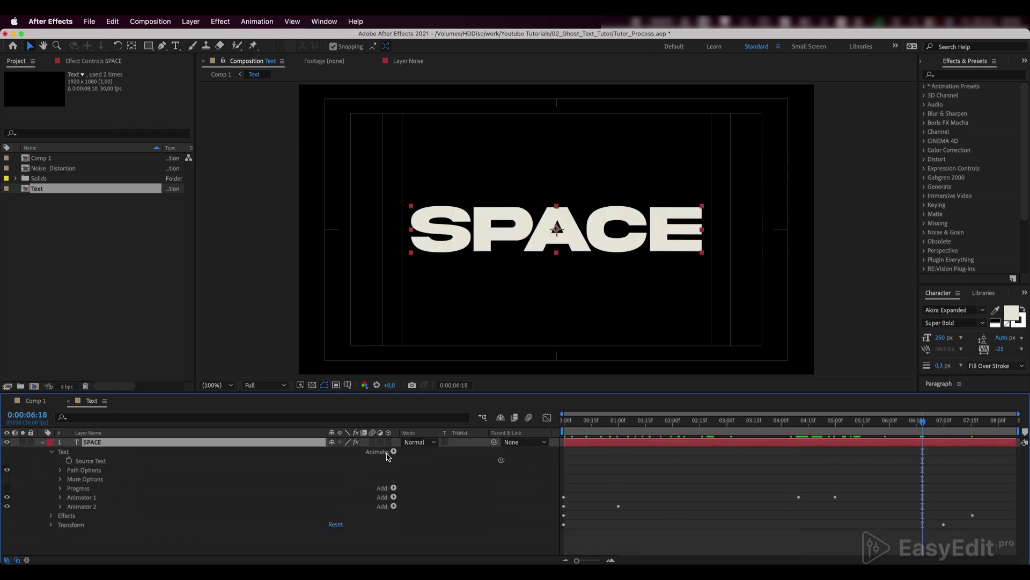
click(393, 452)
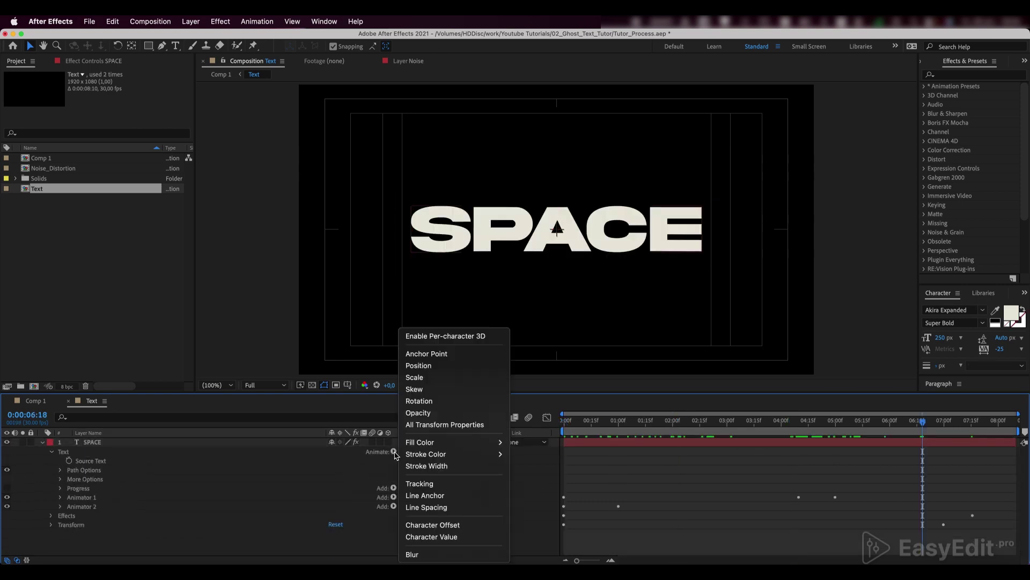
click(415, 485)
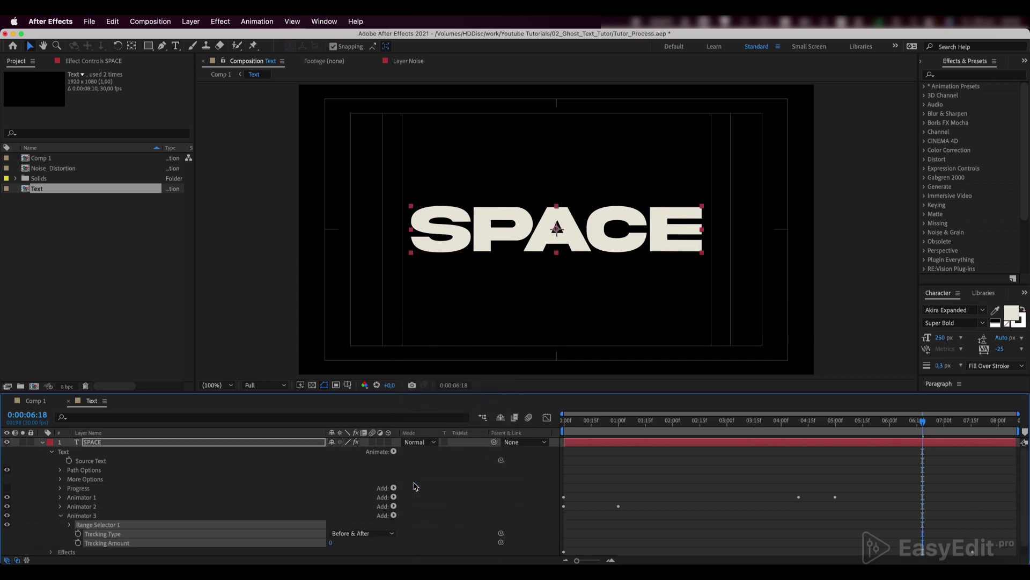
Keyframe Animator 3's Tracking Amount at 0 at 5:00 and at 100 on the first frame
click(973, 431)
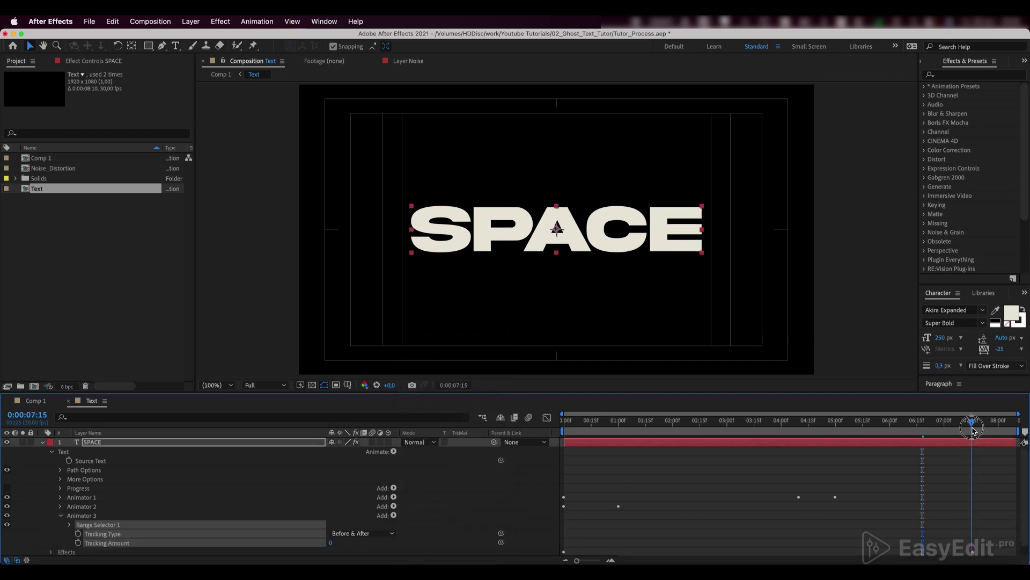
drag(974, 431, 836, 431)
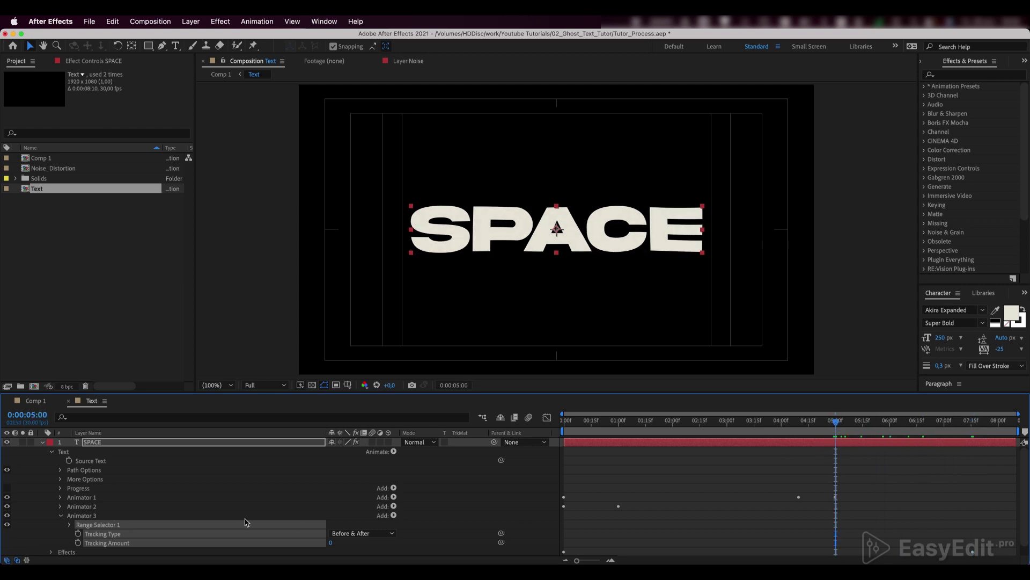
click(55, 541)
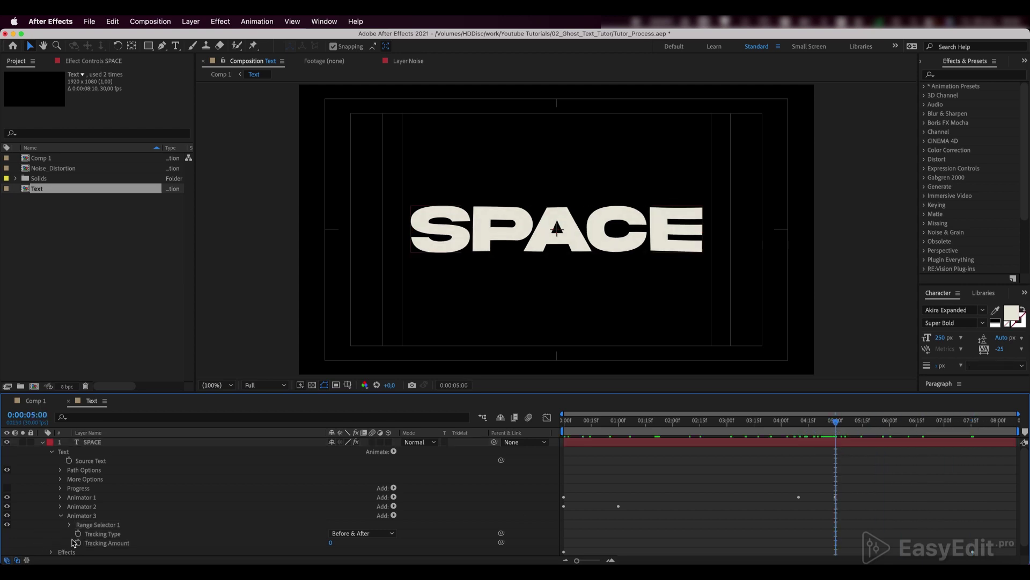
click(76, 542)
drag(811, 429, 564, 429)
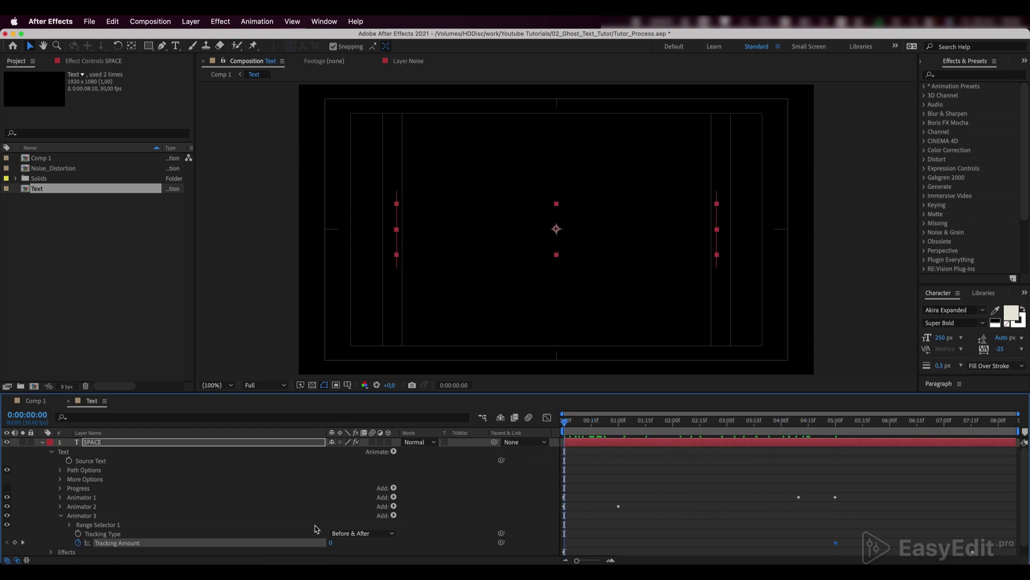
text(100)
key(Return)
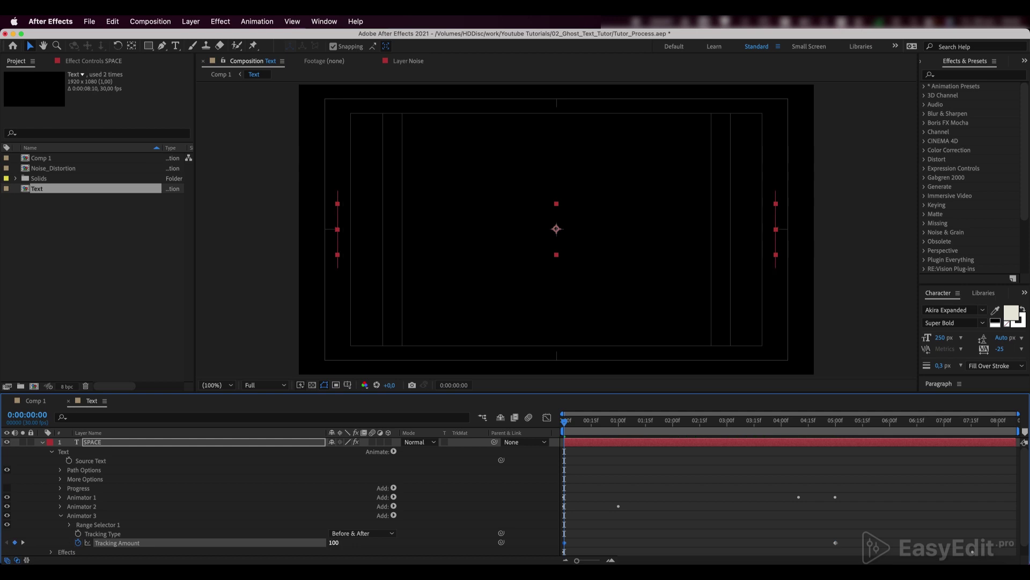
Apply Easy Ease to both of Animator 3's Tracking Amount keyframes
drag(848, 544, 543, 558)
drag(565, 424, 834, 428)
drag(856, 536, 536, 564)
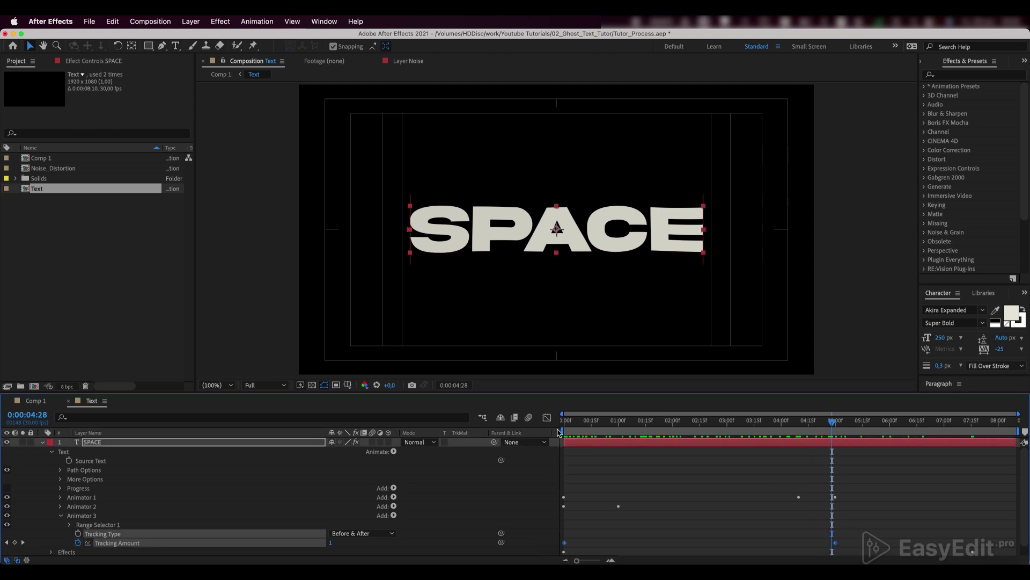
Shape the Tracking Amount speed graph to start fast and ease out gradually toward 5:00, and preview the text animation from the first frame
click(547, 417)
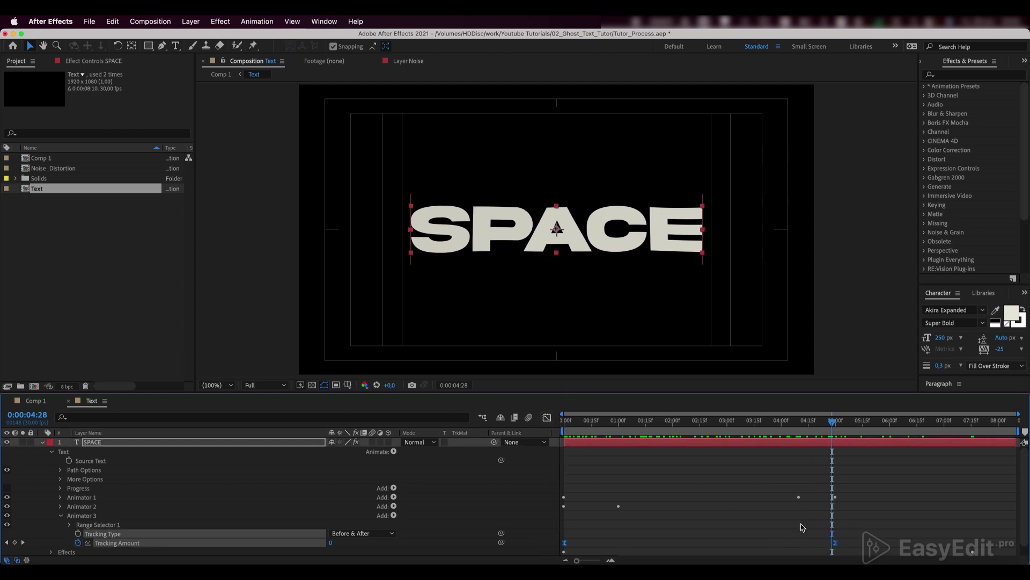
drag(848, 441, 698, 445)
drag(608, 449, 567, 447)
key(Home)
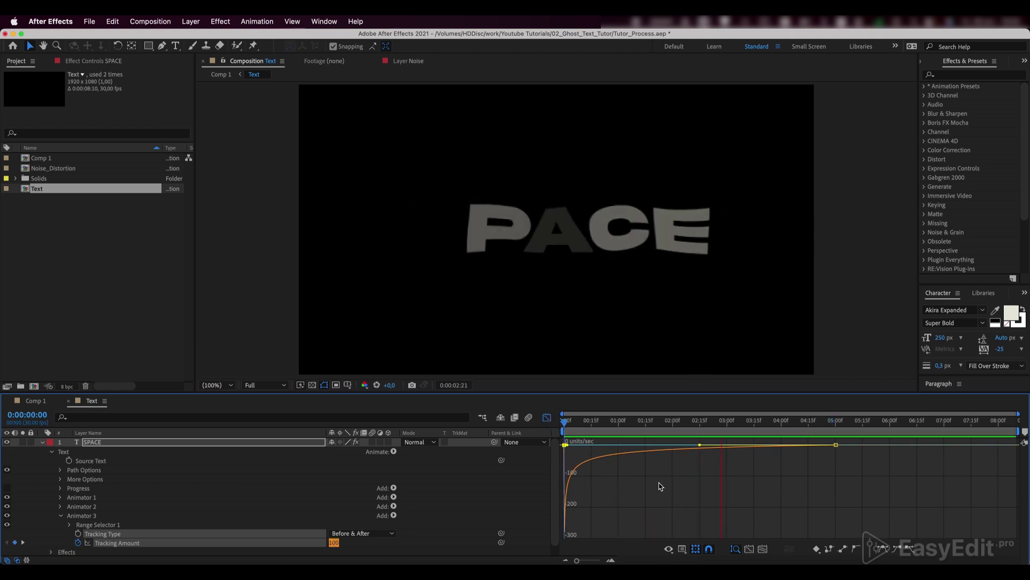
key(space)
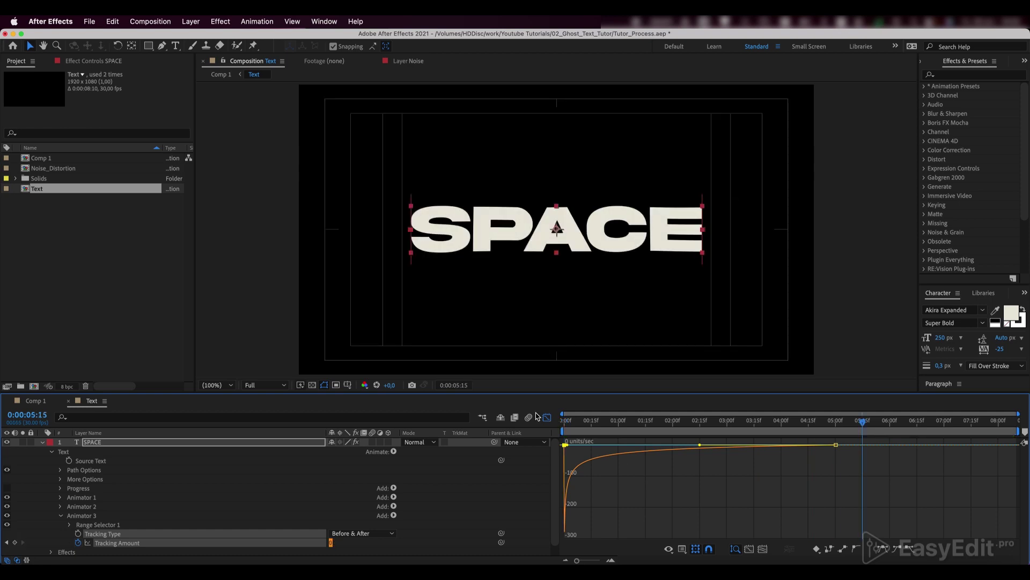
click(547, 417)
Switch to Comp 1 and preview the complete ghost text effect from the first frame
click(35, 401)
drag(863, 421, 538, 433)
key(space)
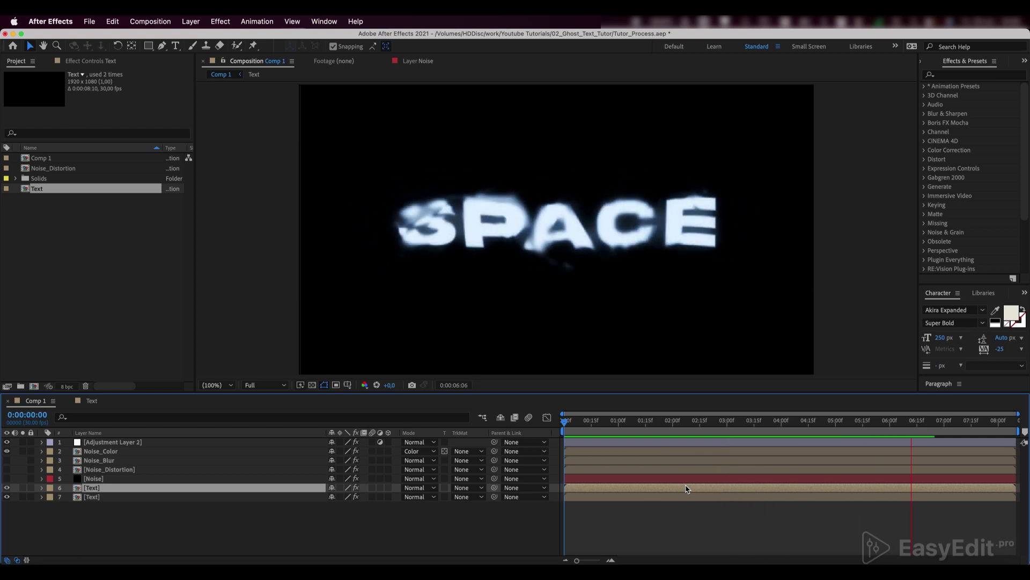
key(space)
key(space)
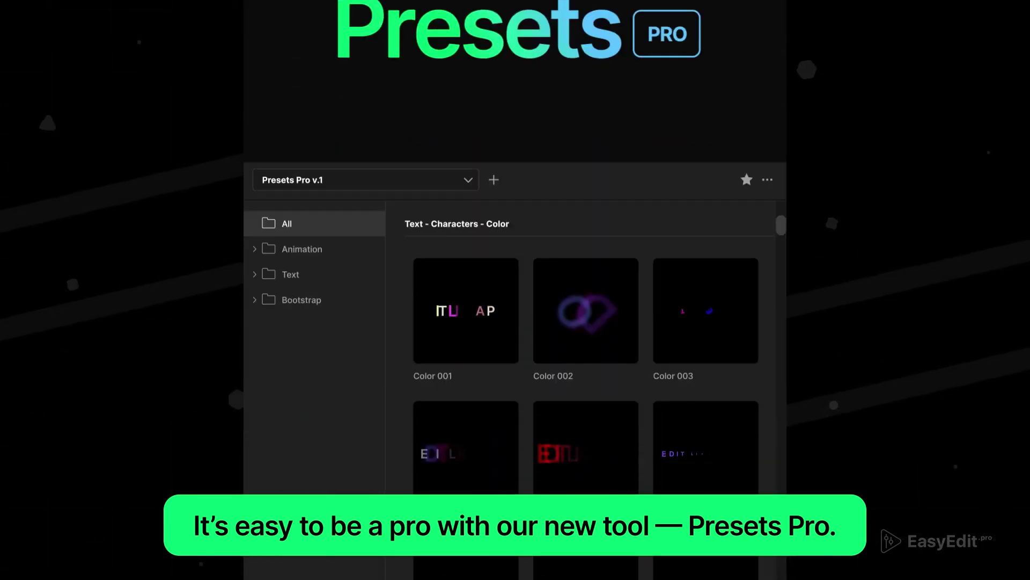
Browse the Presets Pro library's Animation folders Position Rotation and Position, and the Text character folders Basic, Spring and Creative
click(313, 142)
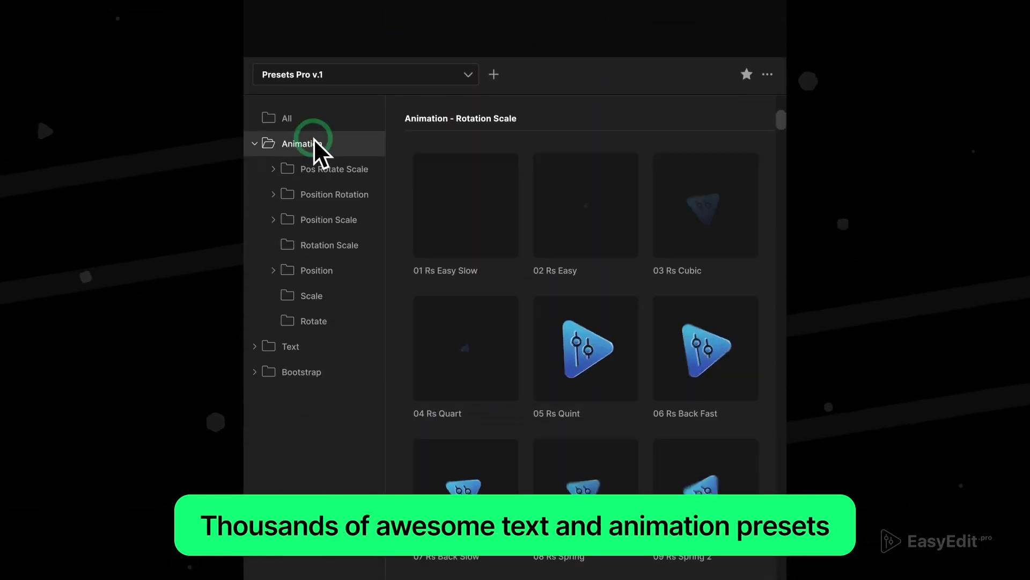
click(320, 194)
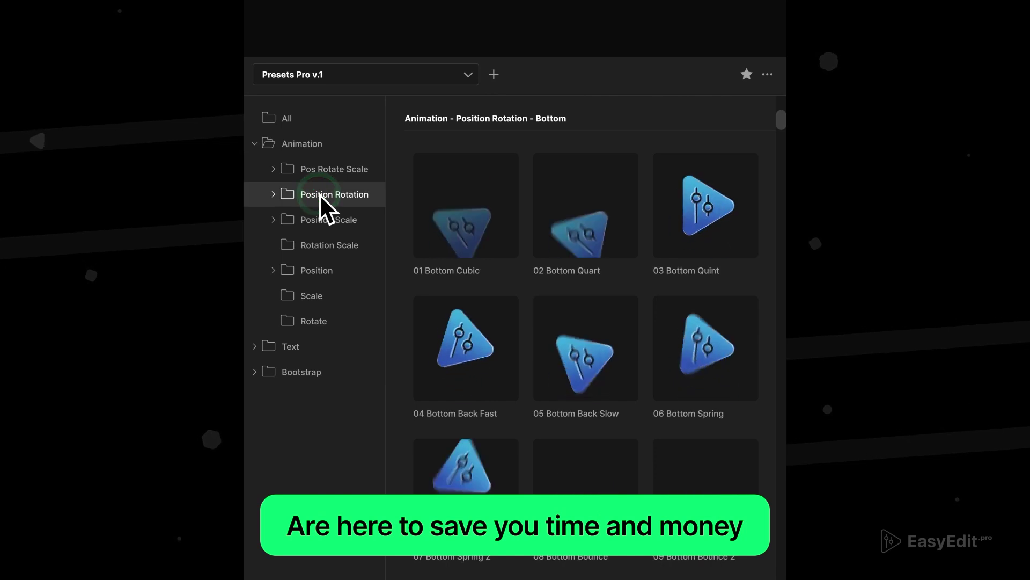
click(313, 271)
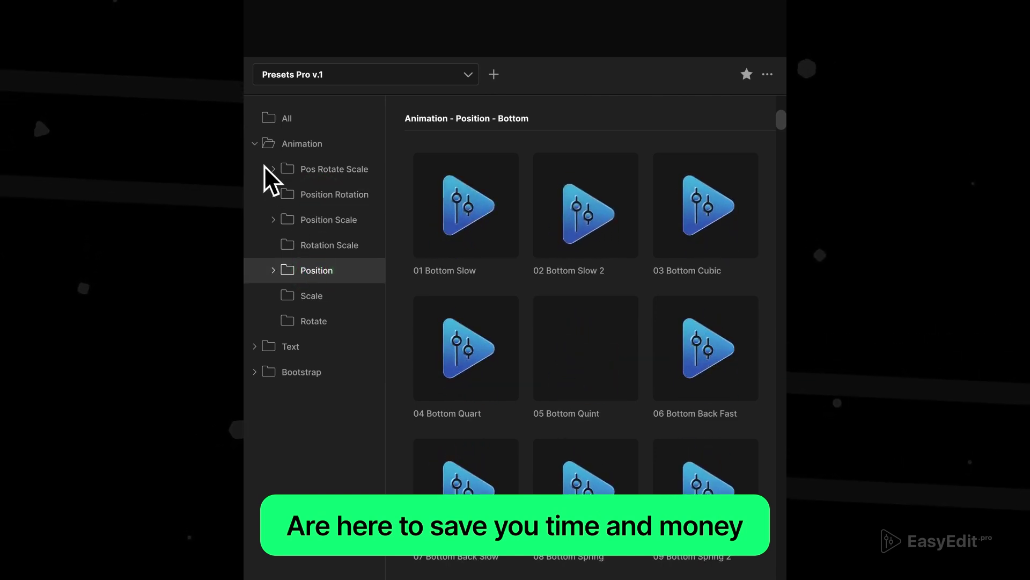
click(255, 144)
click(291, 195)
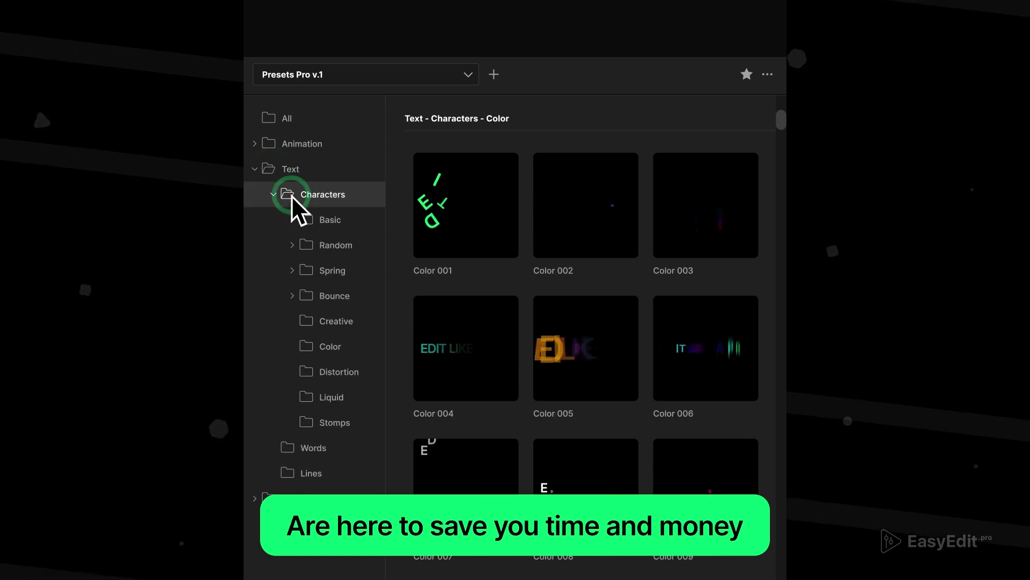
click(329, 219)
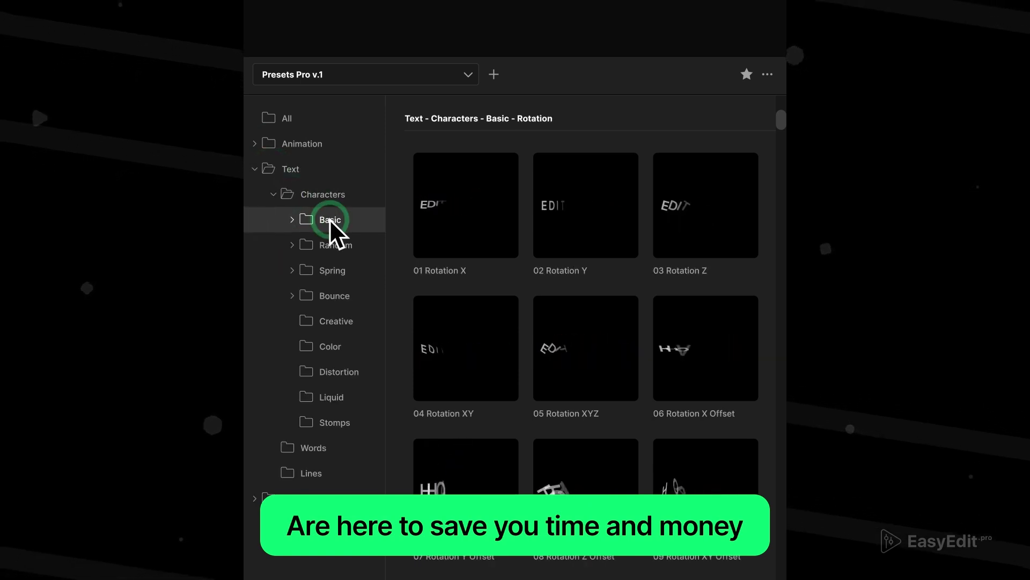
click(325, 271)
click(328, 322)
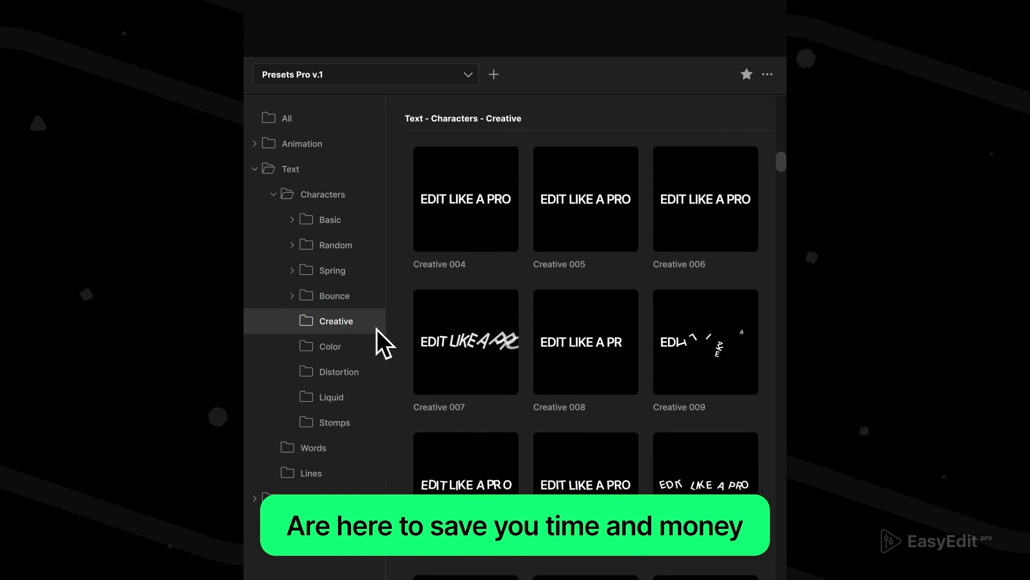
click(719, 383)
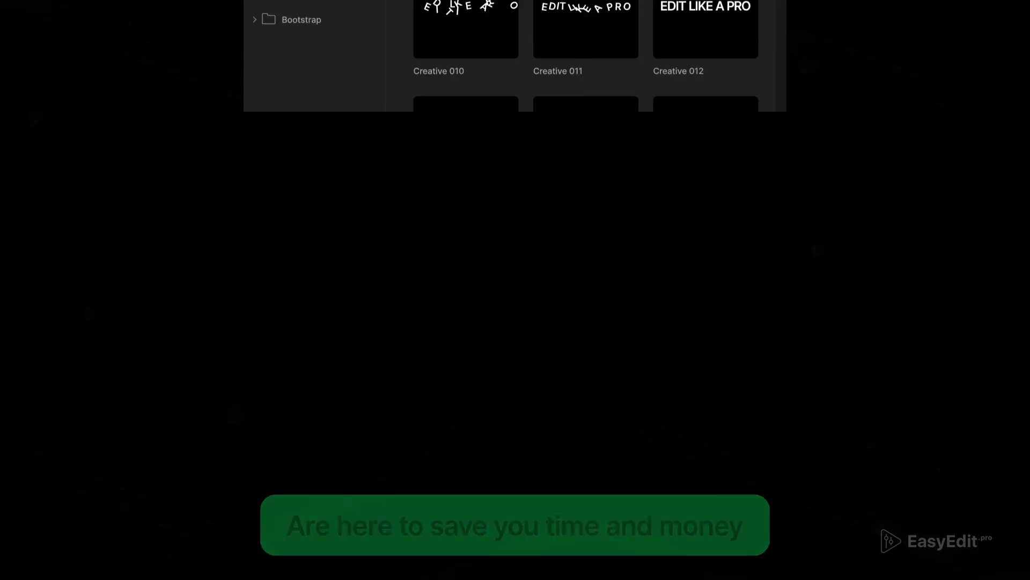